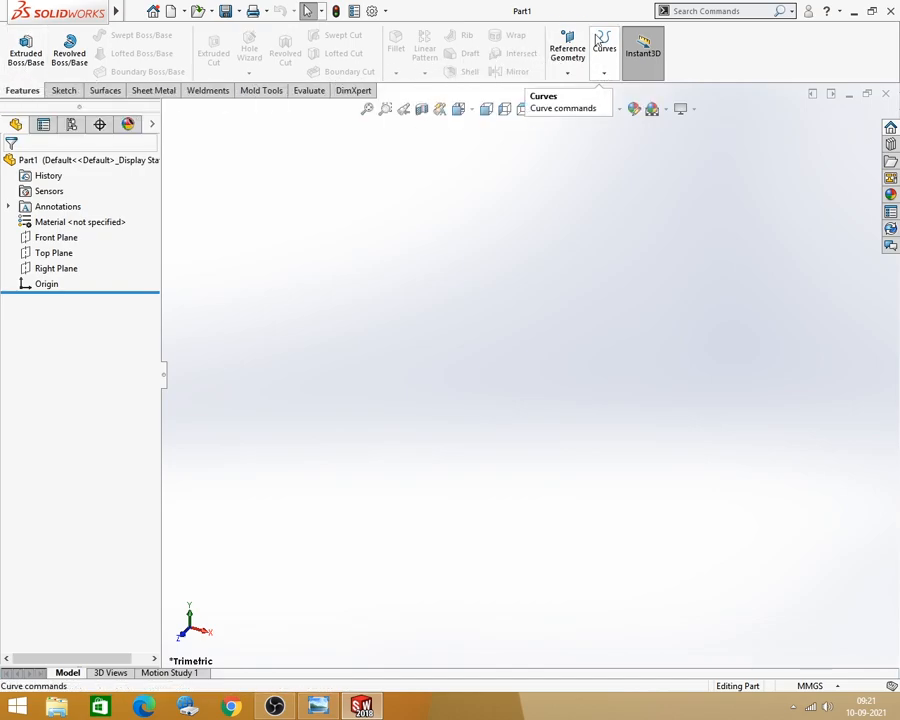
Step: Start a Helix and Spiral on the Top Plane and sketch its base circle about 34 mm in radius, centred on the origin
{"action": "left_click", "coordinate": [603, 75]}
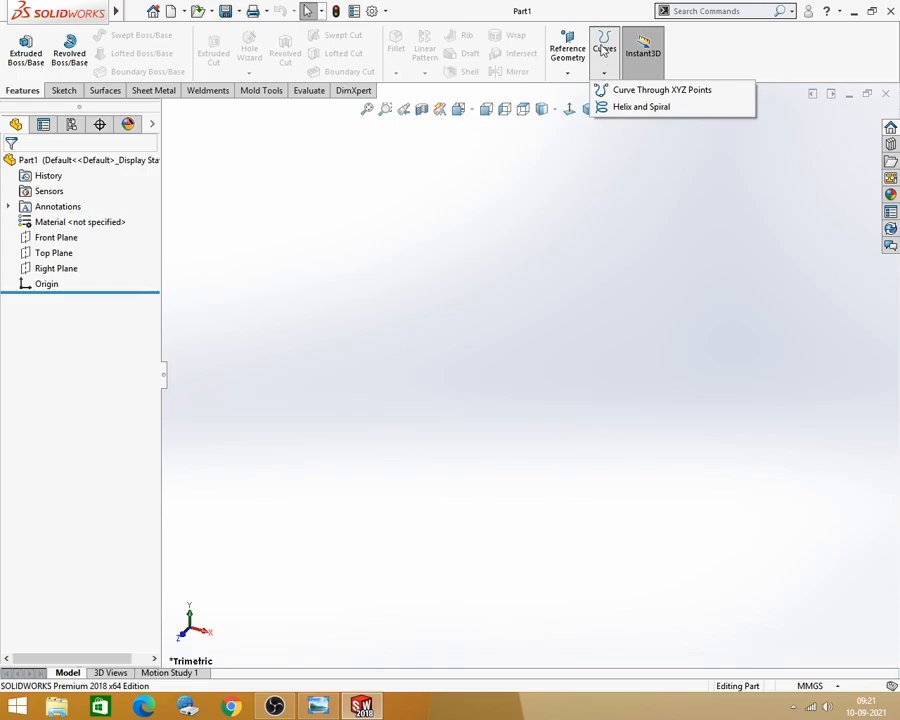
{"action": "left_click", "coordinate": [658, 110]}
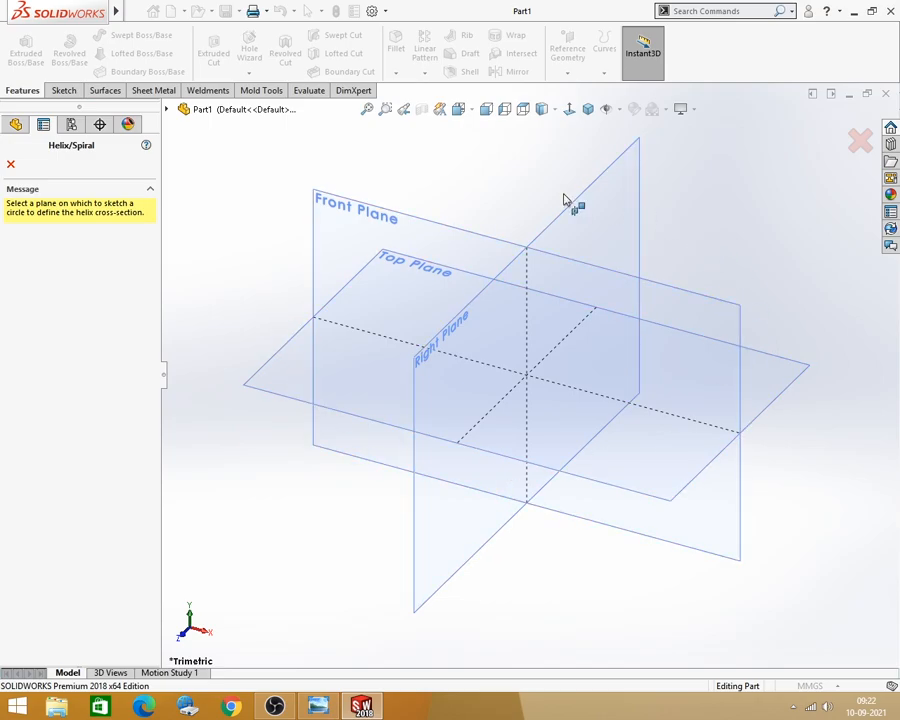
{"action": "left_click", "coordinate": [304, 278]}
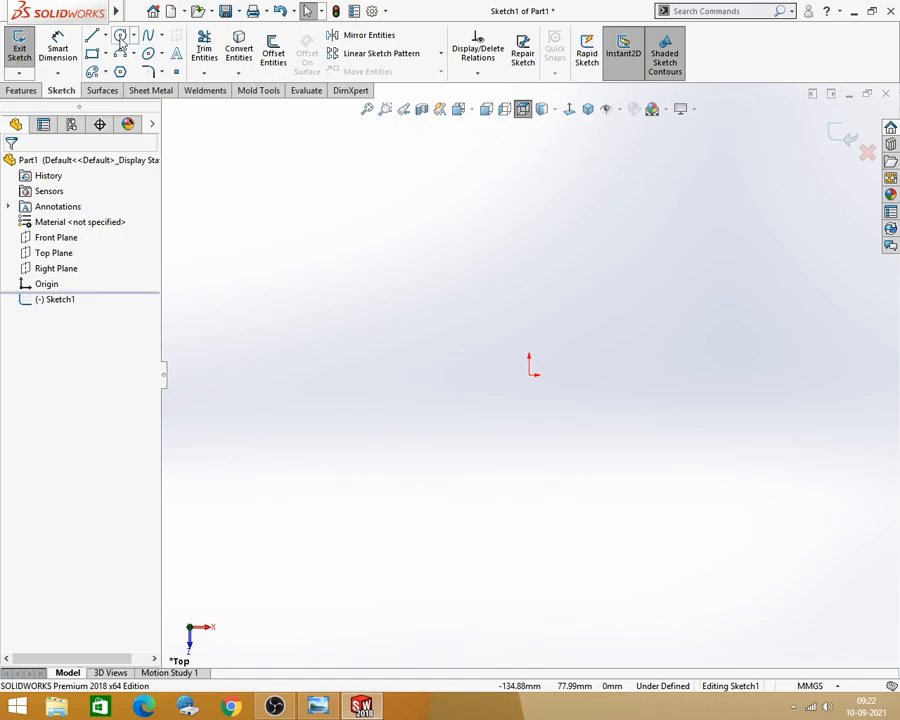
{"action": "left_click", "coordinate": [120, 36]}
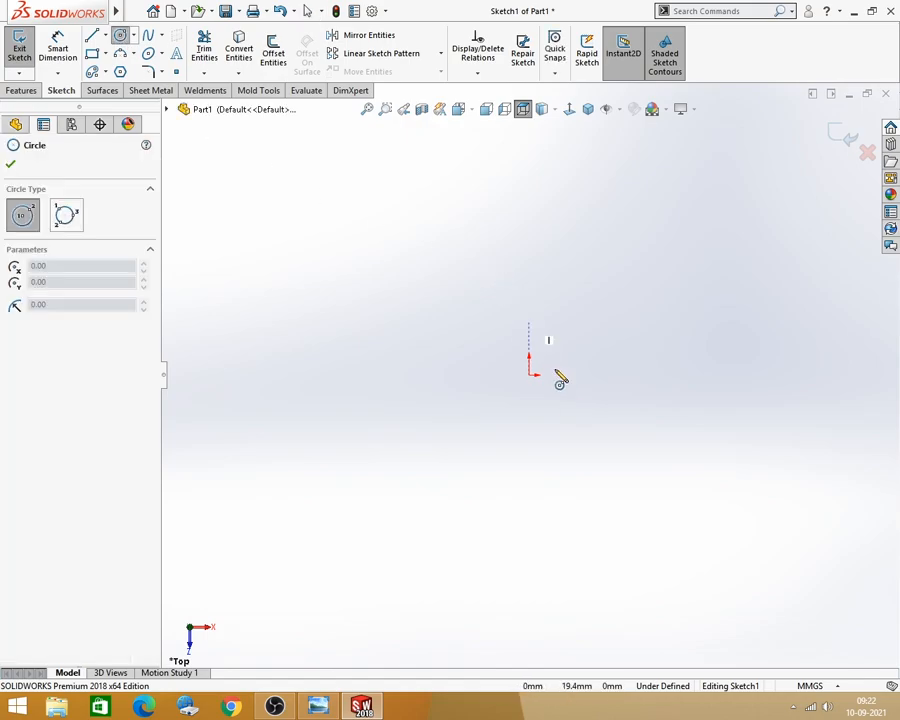
{"action": "mouse_move", "coordinate": [531, 378]}
{"action": "left_mouse_down"}
{"action": "mouse_move", "coordinate": [626, 374]}
{"action": "mouse_move", "coordinate": [620, 386]}
{"action": "mouse_move", "coordinate": [626, 382]}
{"action": "left_mouse_up"}
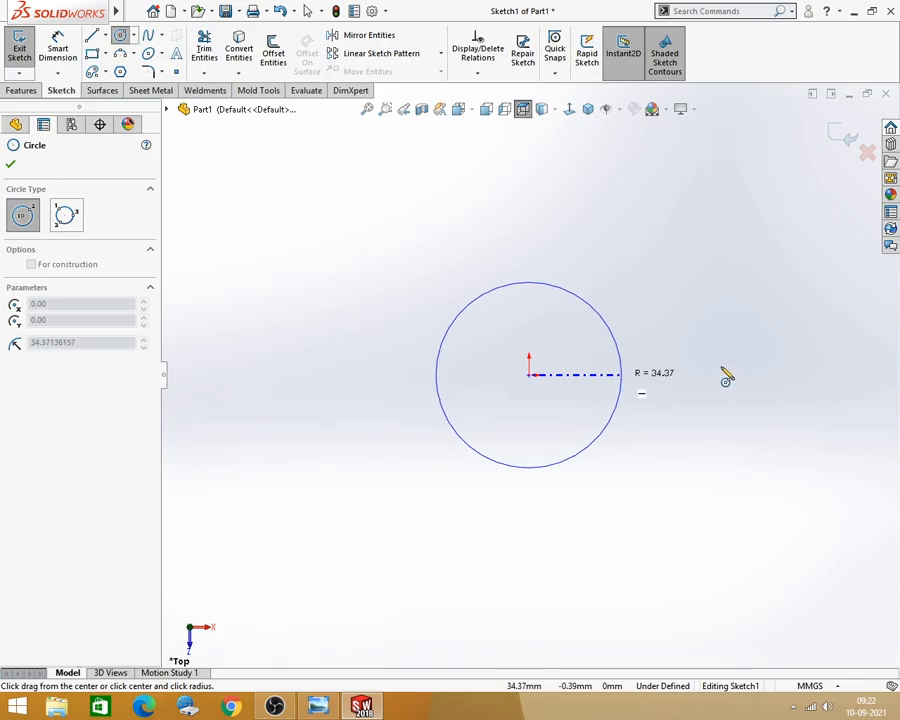
{"action": "left_click", "coordinate": [10, 163]}
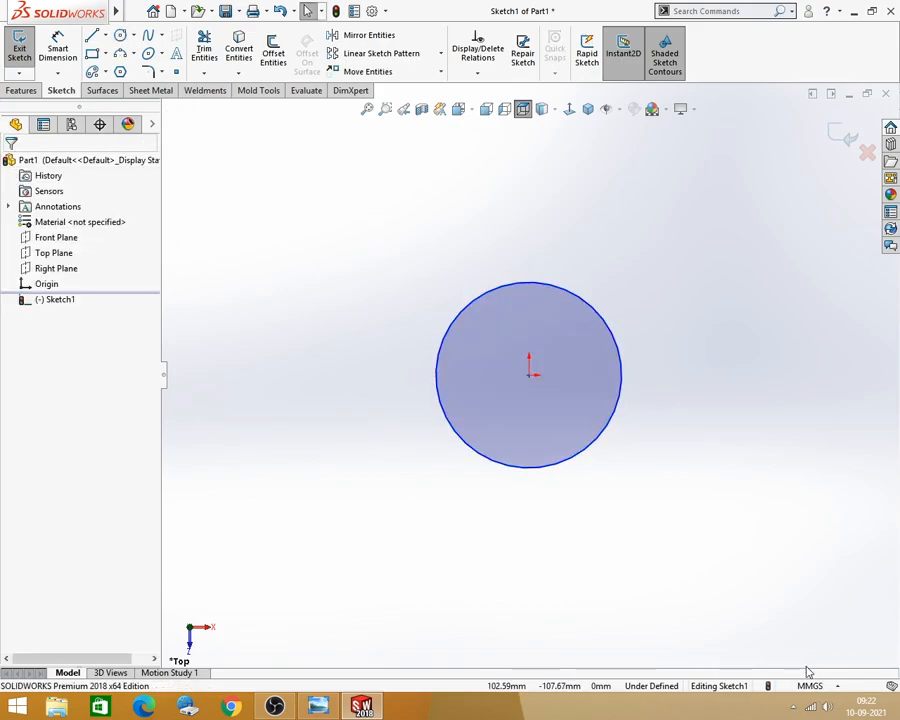
Step: Dimension the base circle's diameter as 50 mm, reposition the dimension text and exit the sketch
{"action": "left_click", "coordinate": [58, 48]}
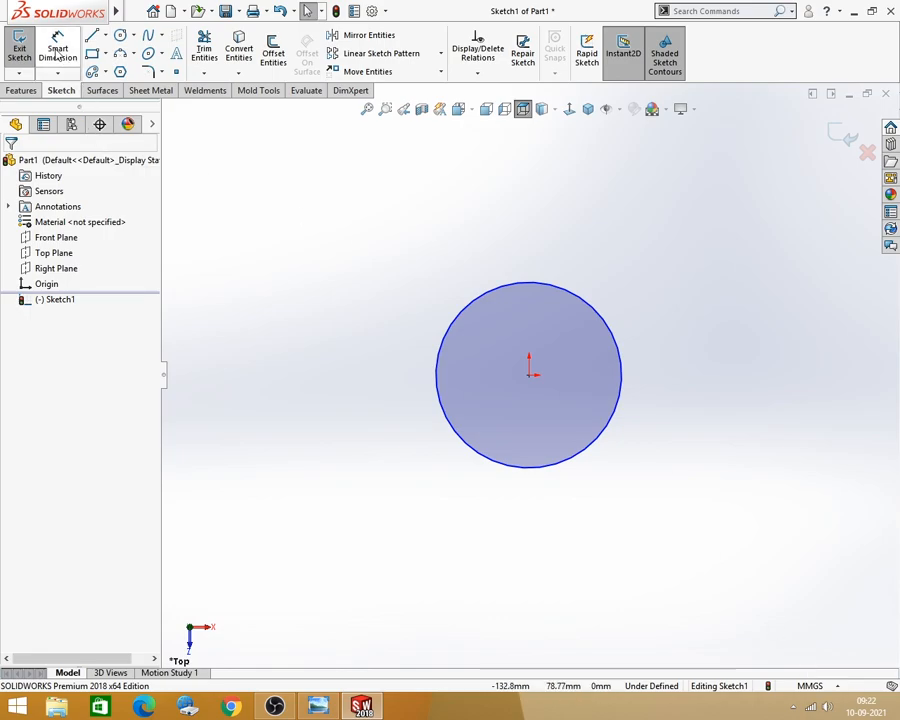
{"action": "left_click", "coordinate": [621, 356]}
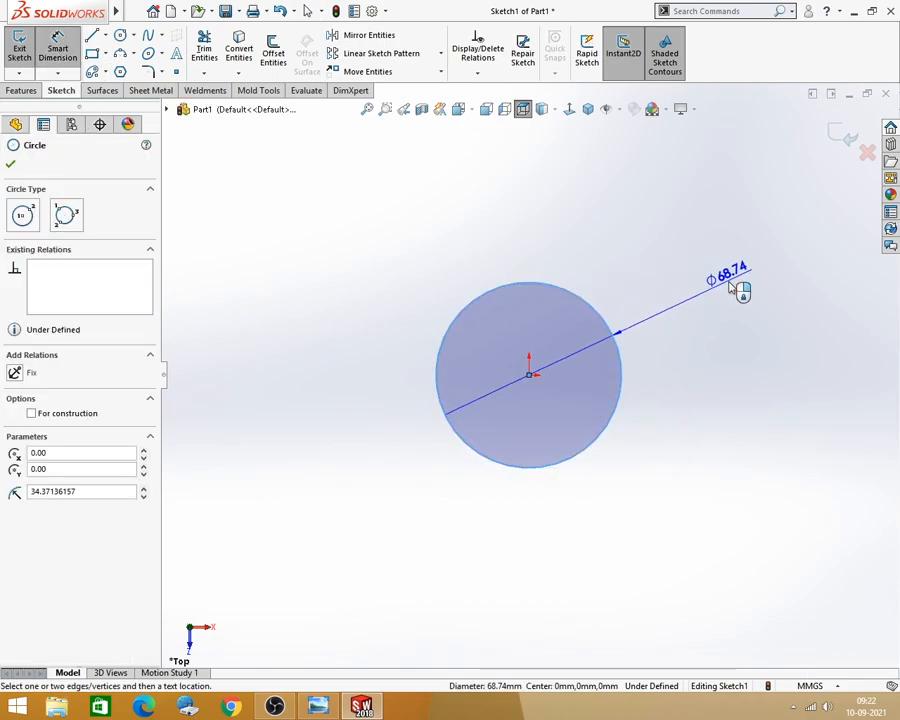
{"action": "left_click", "coordinate": [659, 276]}
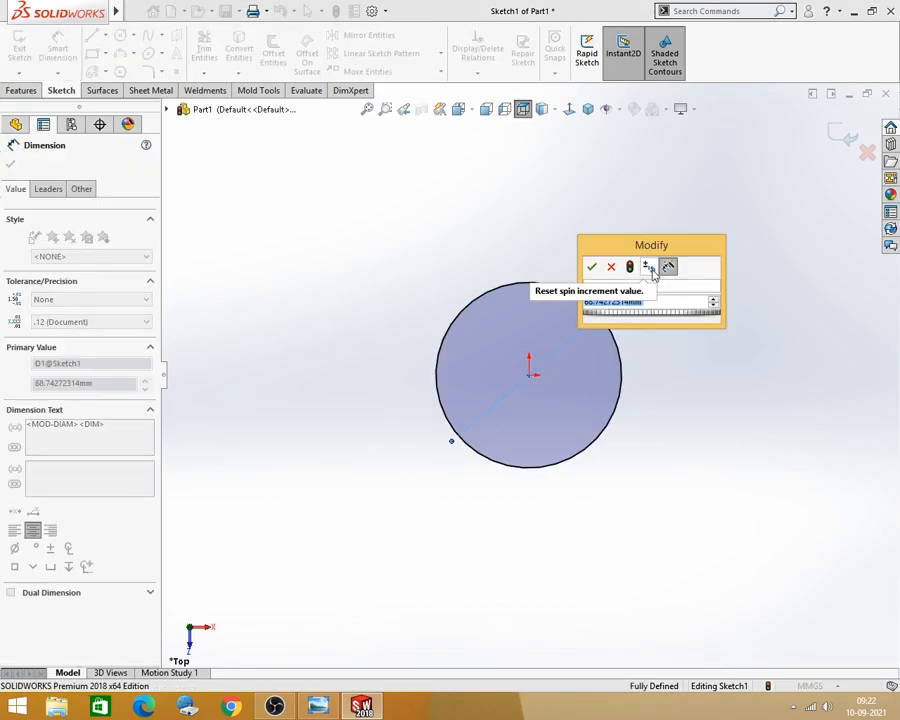
{"action": "type", "text": "50"}
{"action": "key", "text": "Return"}
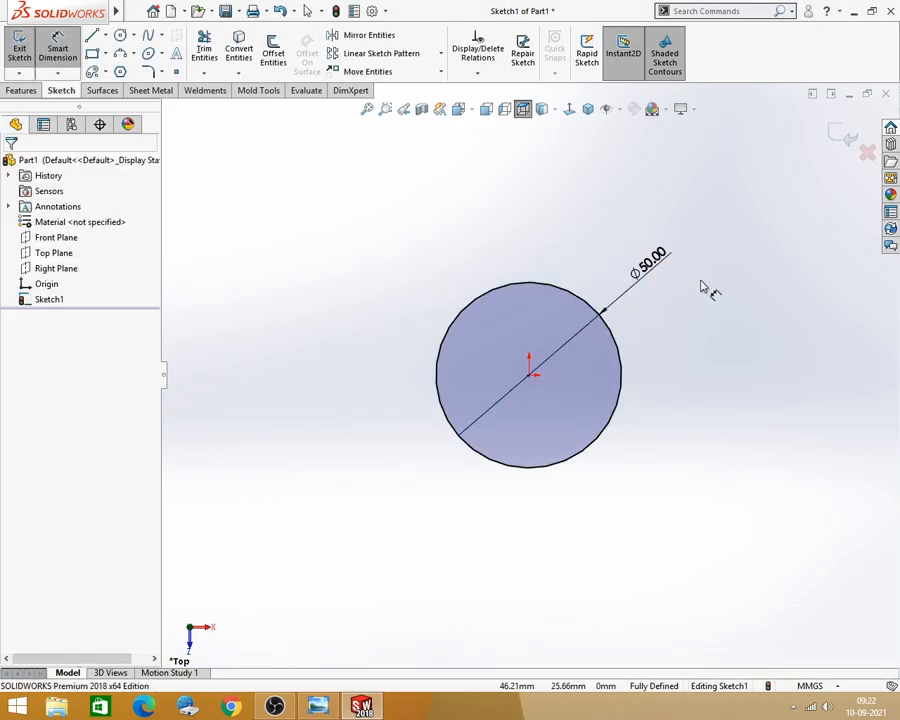
{"action": "left_click_drag", "start_coordinate": [667, 277], "coordinate": [682, 330]}
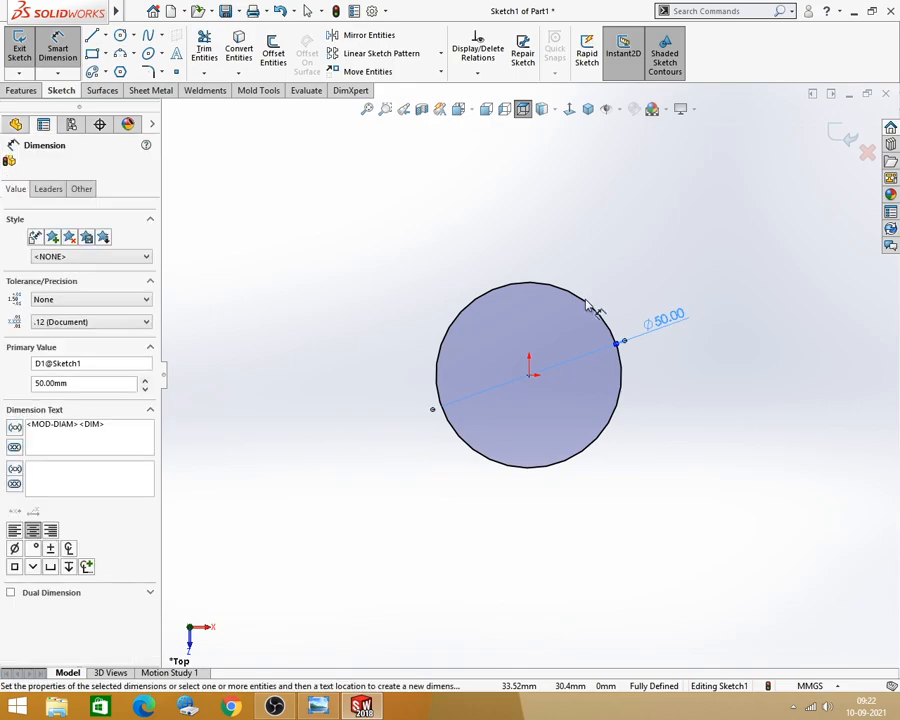
{"action": "left_click", "coordinate": [657, 278]}
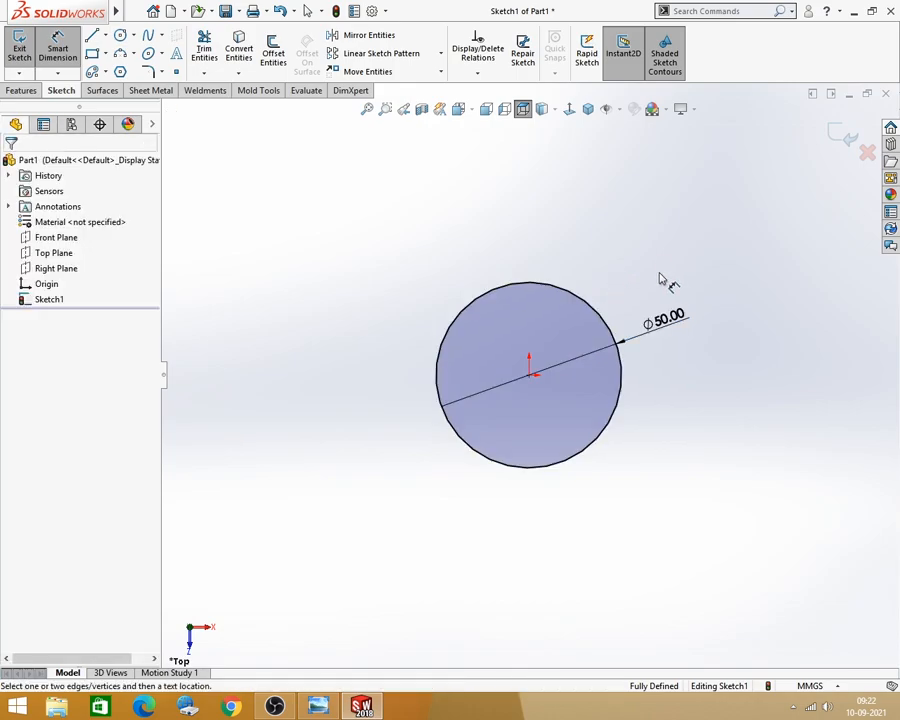
{"action": "left_click", "coordinate": [846, 137]}
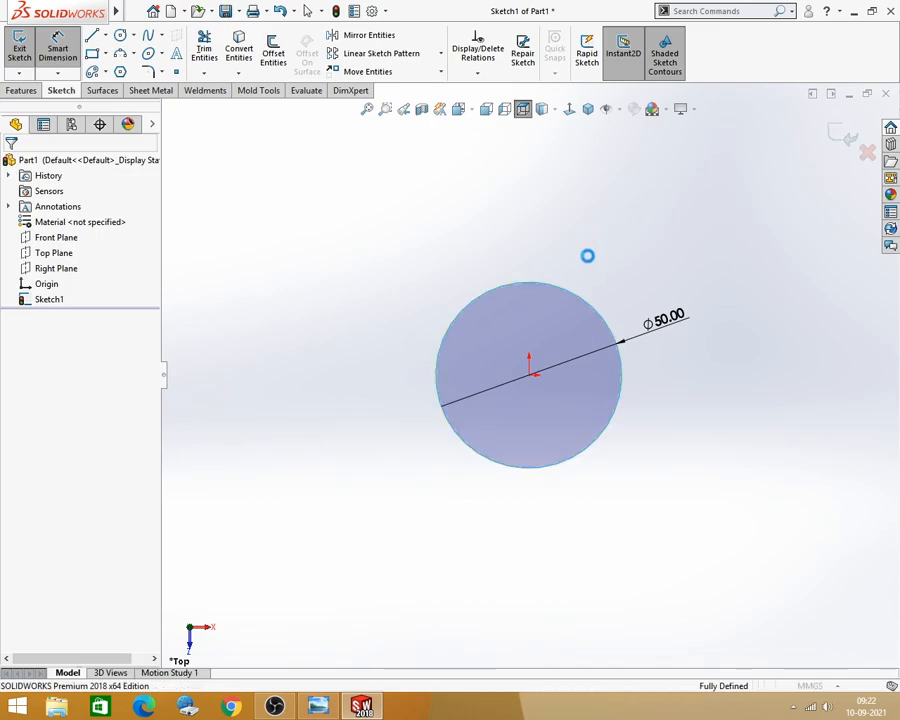
Step: Move the helix callouts clear of the curve and set the constant pitch to 10 mm
{"action": "middle_click_drag", "start_coordinate": [548, 510], "coordinate": [559, 337]}
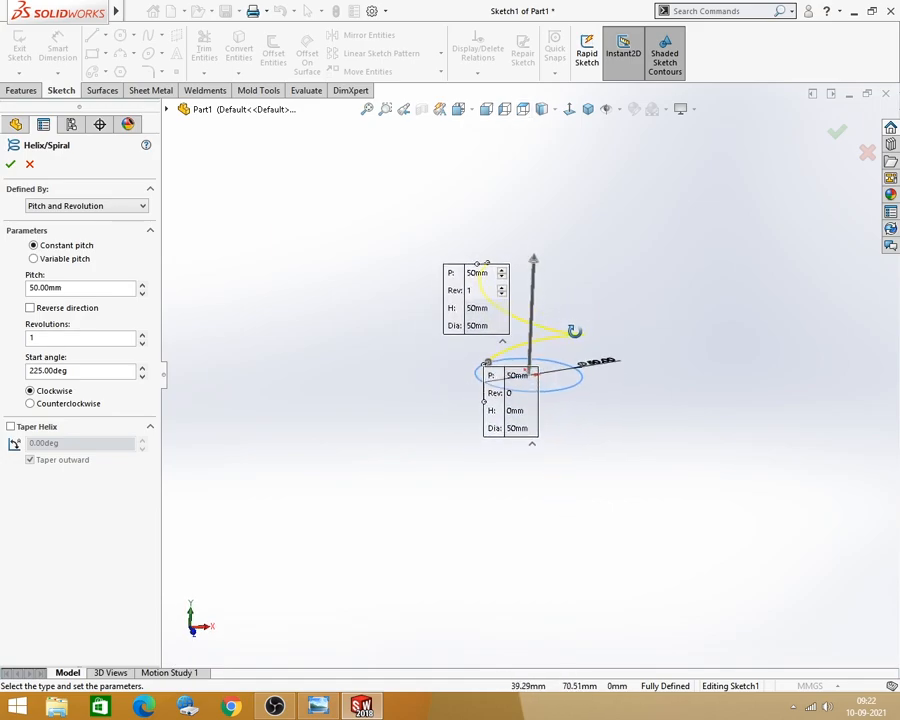
{"action": "left_click_drag", "start_coordinate": [461, 294], "coordinate": [357, 232]}
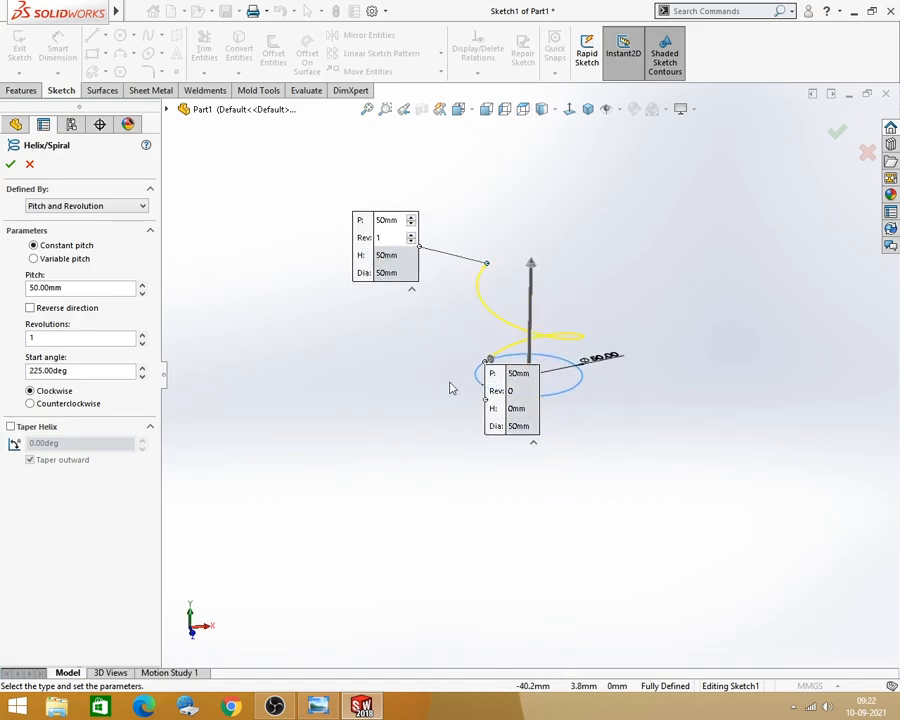
{"action": "left_click_drag", "start_coordinate": [500, 408], "coordinate": [397, 466]}
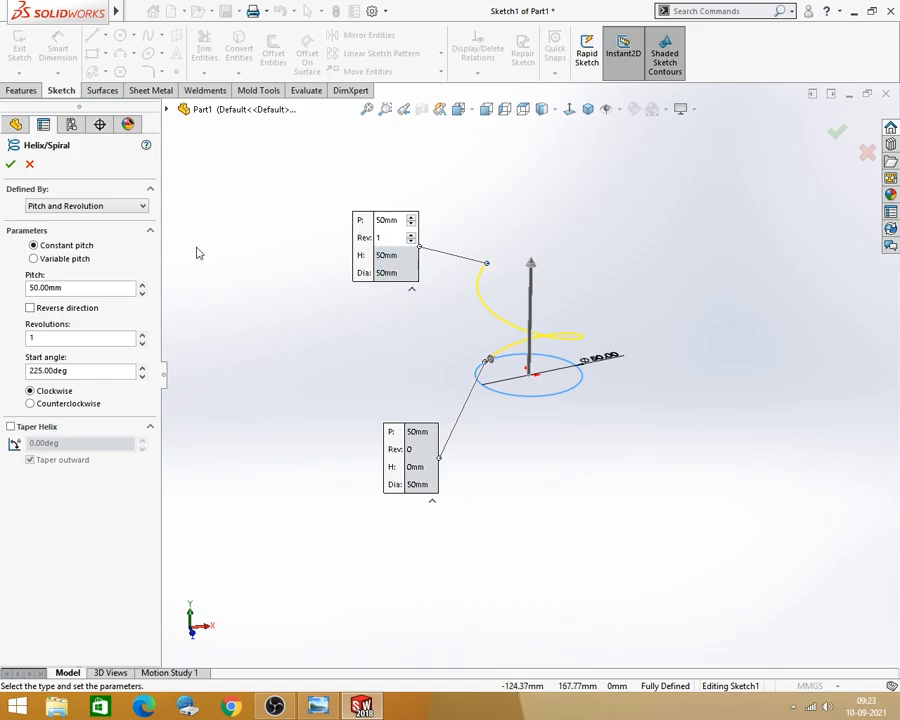
{"action": "double_click", "coordinate": [72, 289]}
{"action": "type", "text": "10"}
{"action": "key", "text": "Return"}
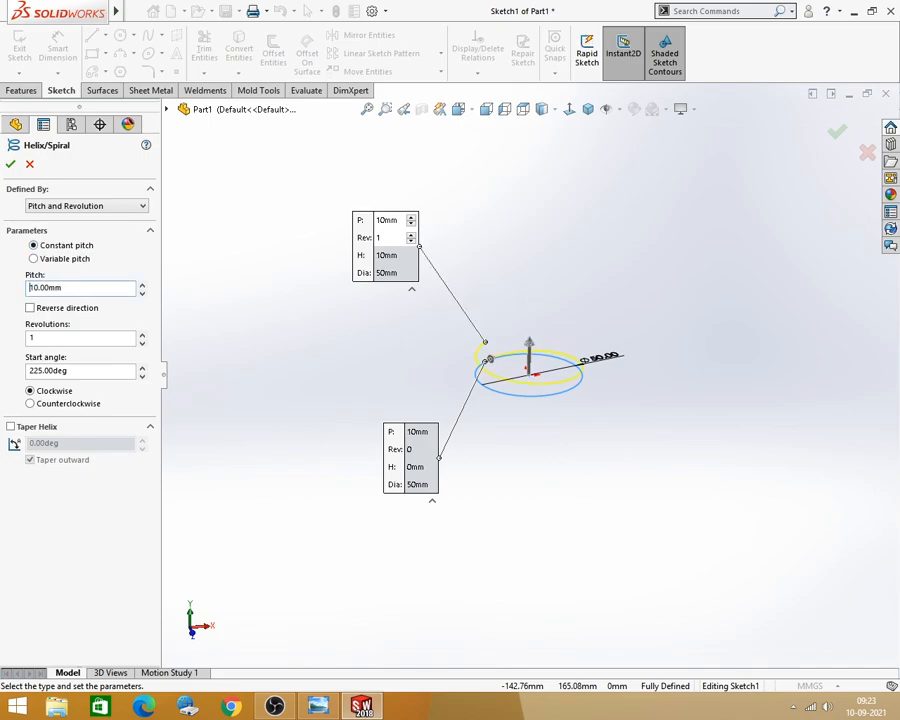
Step: Try 100 revolutions for the helix and reposition its two callouts beside the coil
{"action": "left_click", "coordinate": [53, 339]}
{"action": "type", "text": "00"}
{"action": "key", "text": "Return"}
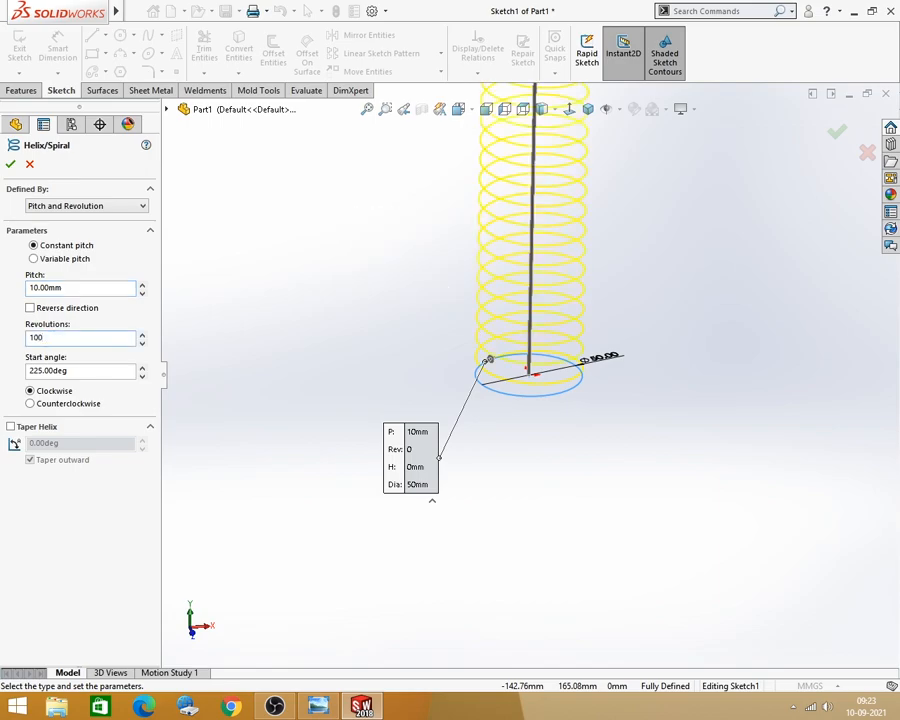
{"action": "left_click", "coordinate": [367, 108]}
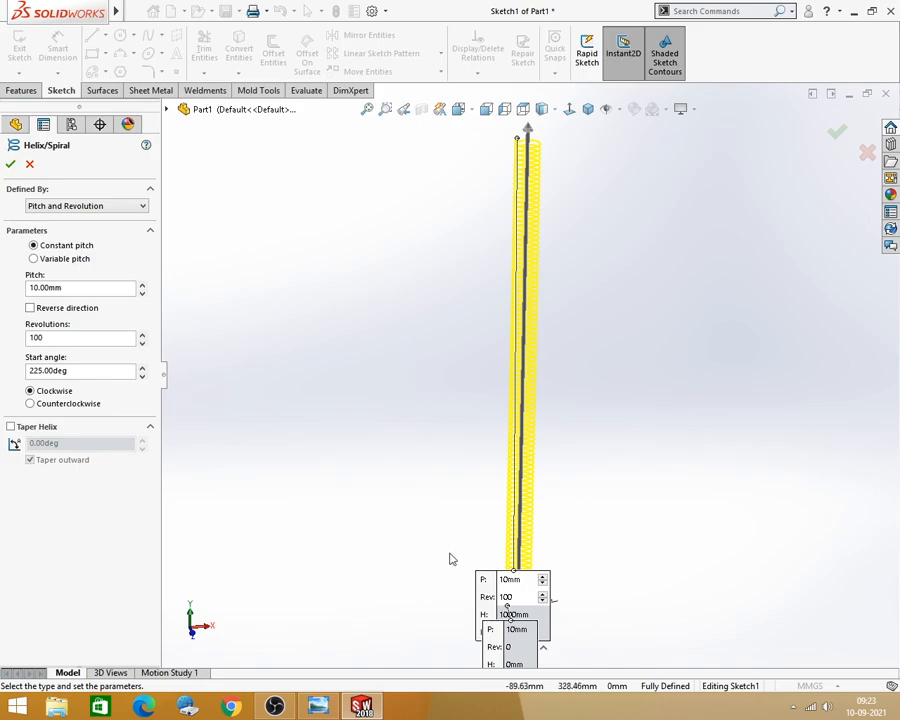
{"action": "left_click_drag", "start_coordinate": [507, 610], "coordinate": [312, 366]}
{"action": "left_click_drag", "start_coordinate": [520, 630], "coordinate": [383, 548]}
{"action": "left_click_drag", "start_coordinate": [319, 375], "coordinate": [266, 251]}
{"action": "scroll", "coordinate": [510, 444], "scroll_direction": "up", "scroll_amount": 2}
{"action": "middle_click_drag", "start_coordinate": [510, 444], "coordinate": [470, 439]}
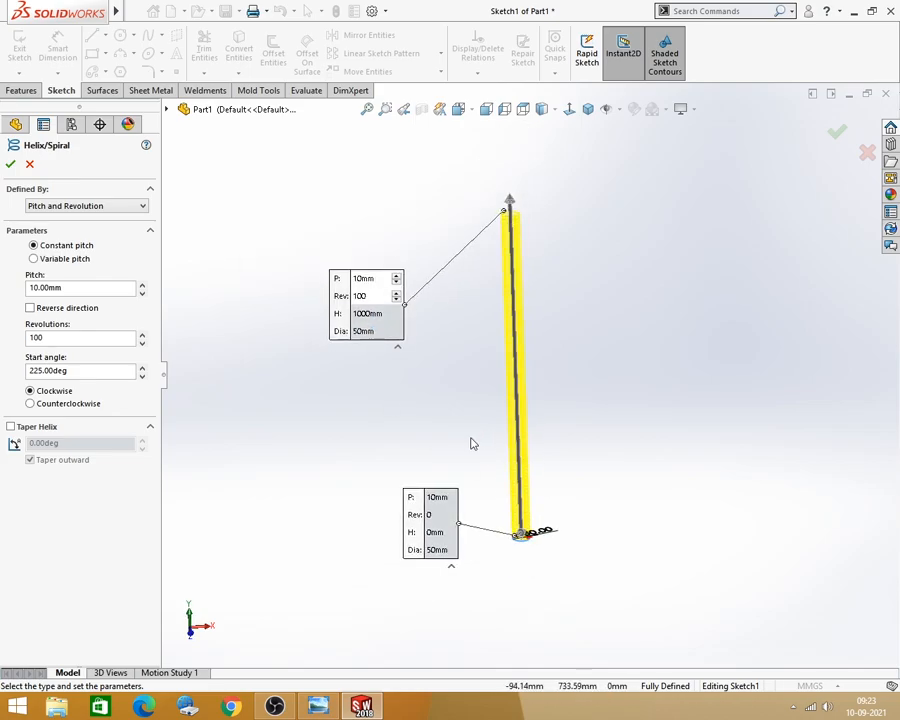
Step: Set the helix to 10 revolutions and rearrange its callouts away from the coil
{"action": "double_click", "coordinate": [55, 338]}
{"action": "type", "text": "10"}
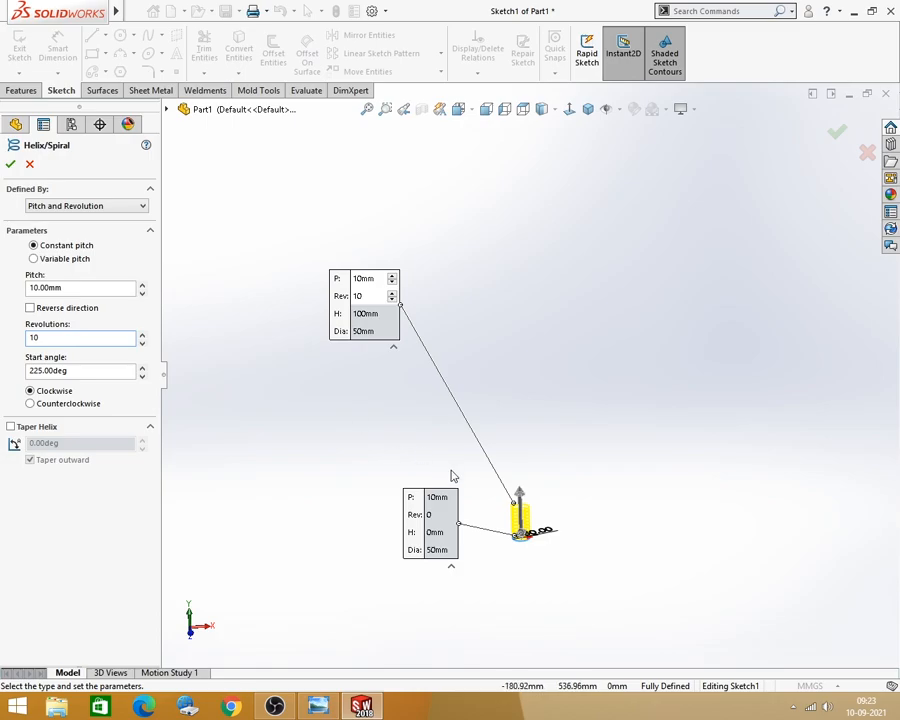
{"action": "left_click_drag", "start_coordinate": [342, 283], "coordinate": [353, 382]}
{"action": "left_click_drag", "start_coordinate": [410, 526], "coordinate": [362, 557]}
{"action": "scroll", "coordinate": [510, 550], "scroll_direction": "down", "scroll_amount": 7}
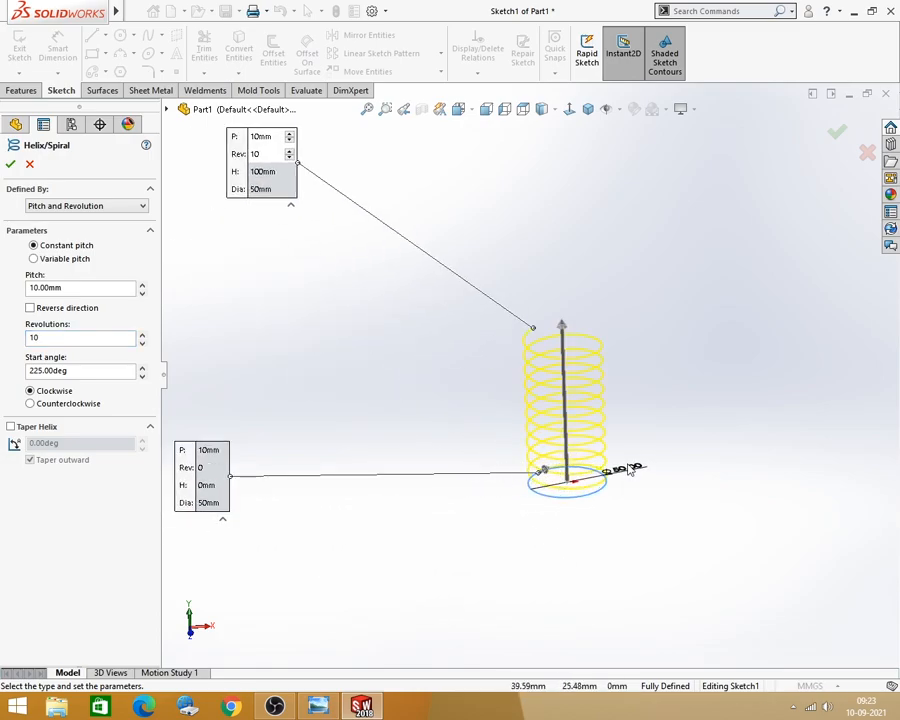
{"action": "scroll", "coordinate": [629, 468], "scroll_direction": "up", "scroll_amount": 3}
{"action": "left_click_drag", "start_coordinate": [350, 432], "coordinate": [478, 434]}
{"action": "left_click_drag", "start_coordinate": [422, 262], "coordinate": [586, 258]}
{"action": "scroll", "coordinate": [536, 376], "scroll_direction": "down", "scroll_amount": 3}
{"action": "middle_click_drag", "start_coordinate": [536, 376], "coordinate": [420, 355]}
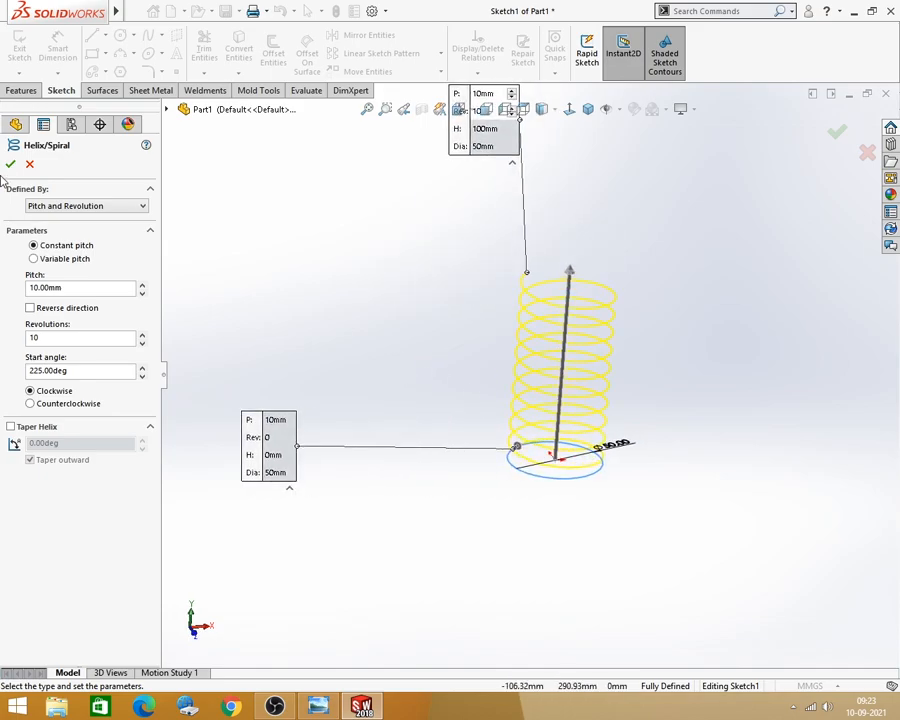
Step: Accept the helix definition to create the curve
{"action": "left_click", "coordinate": [10, 163]}
{"action": "left_click", "coordinate": [678, 368]}
{"action": "scroll", "coordinate": [678, 368], "scroll_direction": "down", "scroll_amount": 1}
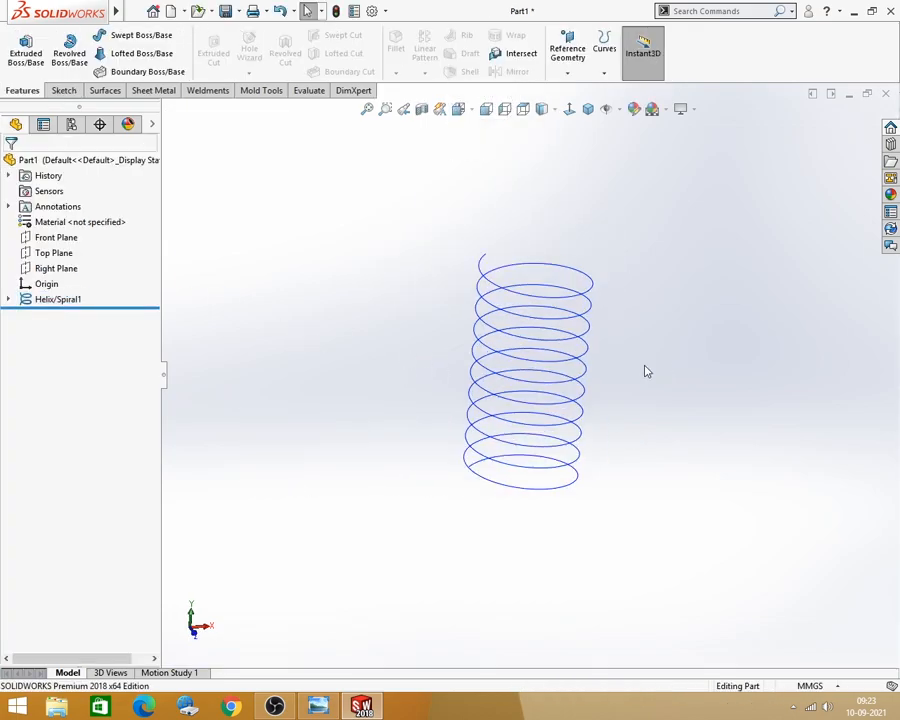
{"action": "mouse_move", "coordinate": [641, 368]}
{"action": "middle_mouse_down"}
{"action": "mouse_move", "coordinate": [603, 199]}
{"action": "mouse_move", "coordinate": [492, 325]}
{"action": "mouse_move", "coordinate": [412, 334]}
{"action": "mouse_move", "coordinate": [776, 307]}
{"action": "mouse_move", "coordinate": [257, 293]}
{"action": "mouse_move", "coordinate": [422, 390]}
{"action": "mouse_move", "coordinate": [507, 304]}
{"action": "mouse_move", "coordinate": [715, 327]}
{"action": "mouse_move", "coordinate": [787, 325]}
{"action": "mouse_move", "coordinate": [322, 378]}
{"action": "mouse_move", "coordinate": [382, 420]}
{"action": "mouse_move", "coordinate": [649, 378]}
{"action": "mouse_move", "coordinate": [628, 383]}
{"action": "middle_mouse_up"}
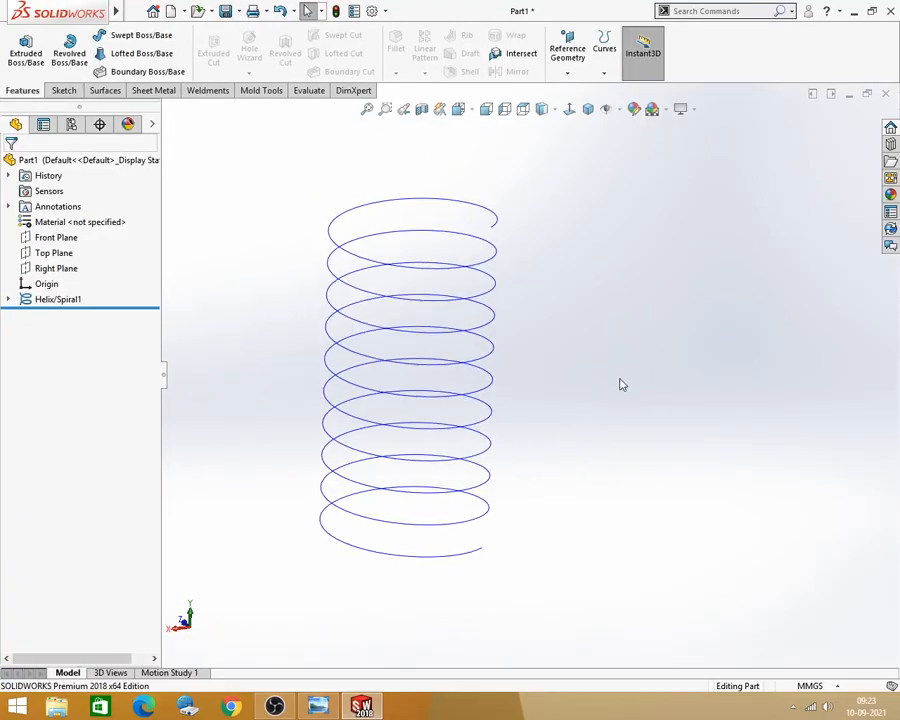
{"action": "middle_click_drag", "start_coordinate": [571, 432], "coordinate": [463, 393]}
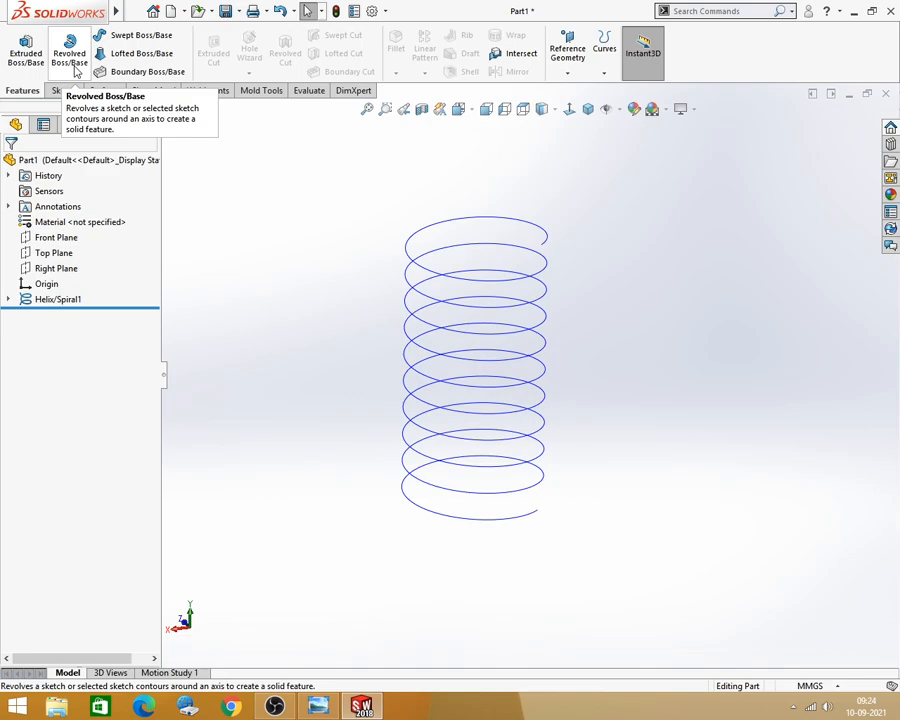
{"action": "left_click", "coordinate": [274, 707]}
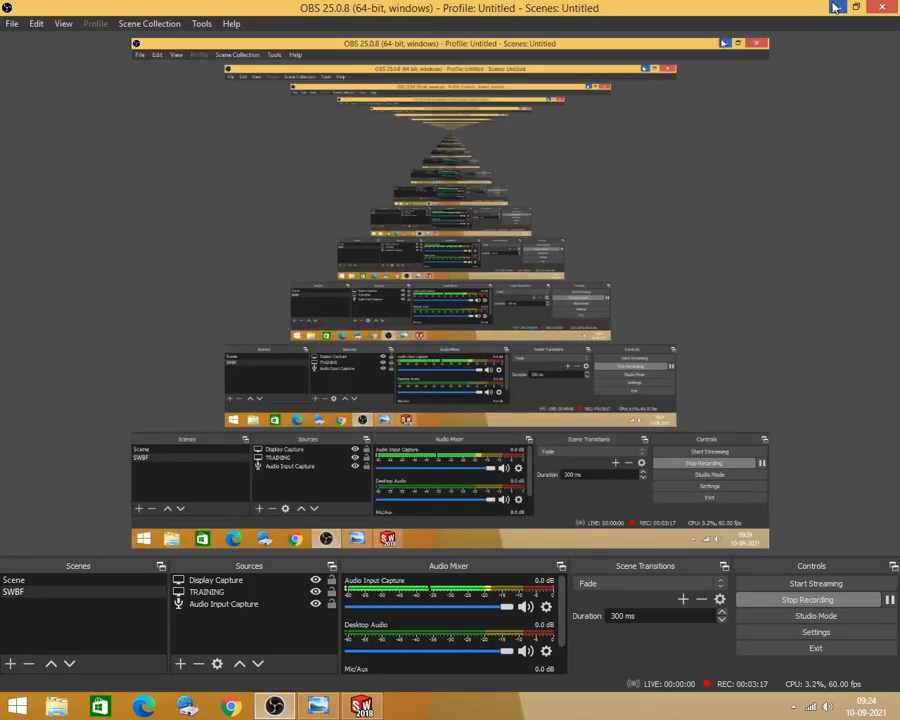
{"action": "left_click", "coordinate": [836, 8]}
{"action": "left_click", "coordinate": [466, 355]}
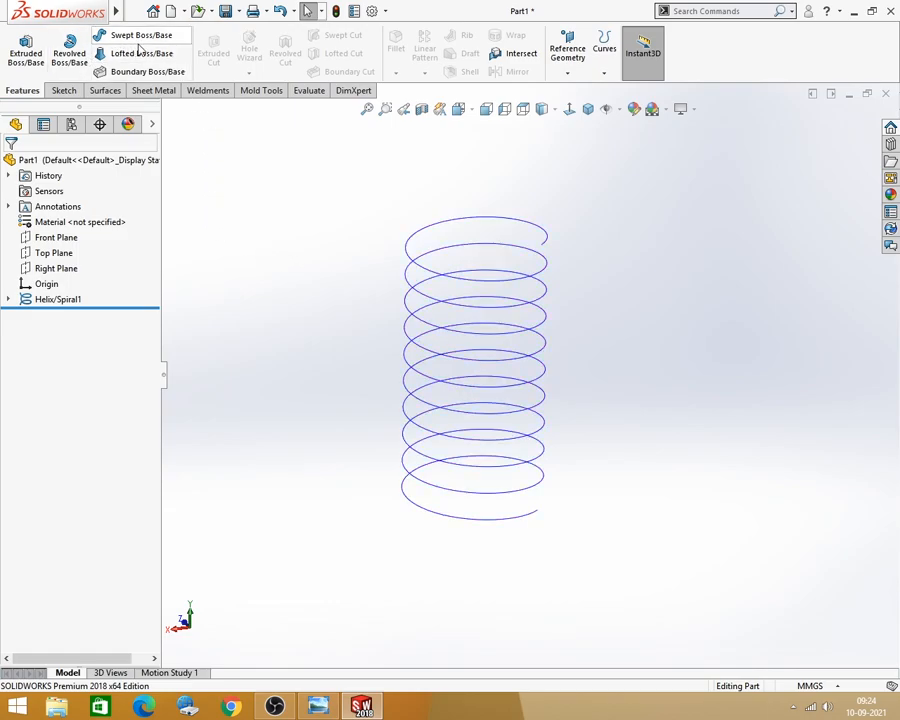
Step: Start a Swept Boss/Base and choose a circular profile for it
{"action": "left_click", "coordinate": [136, 36]}
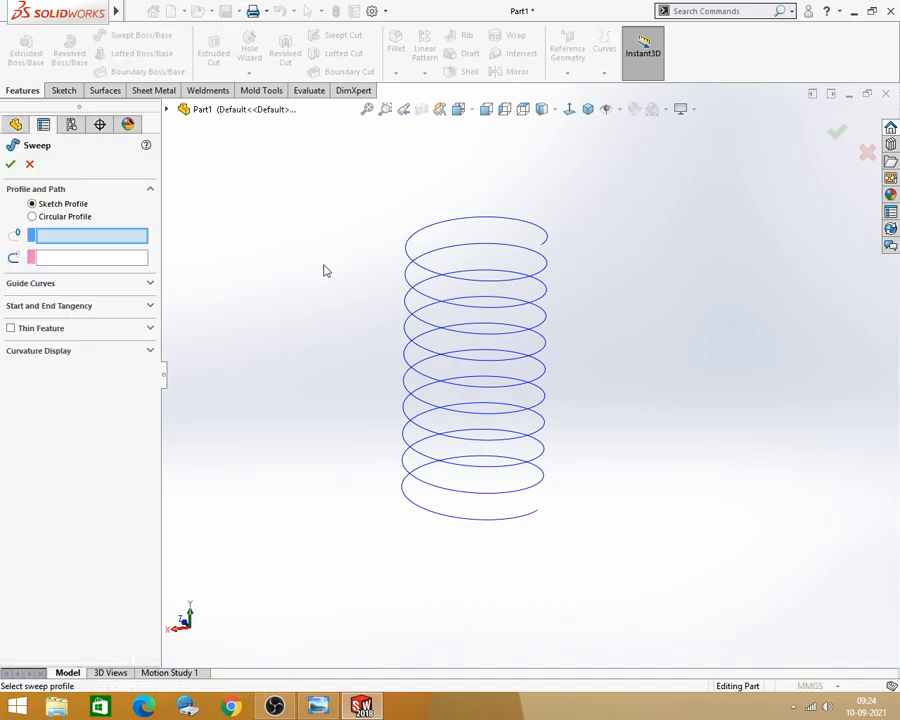
{"action": "scroll", "coordinate": [340, 292], "scroll_direction": "down", "scroll_amount": 2}
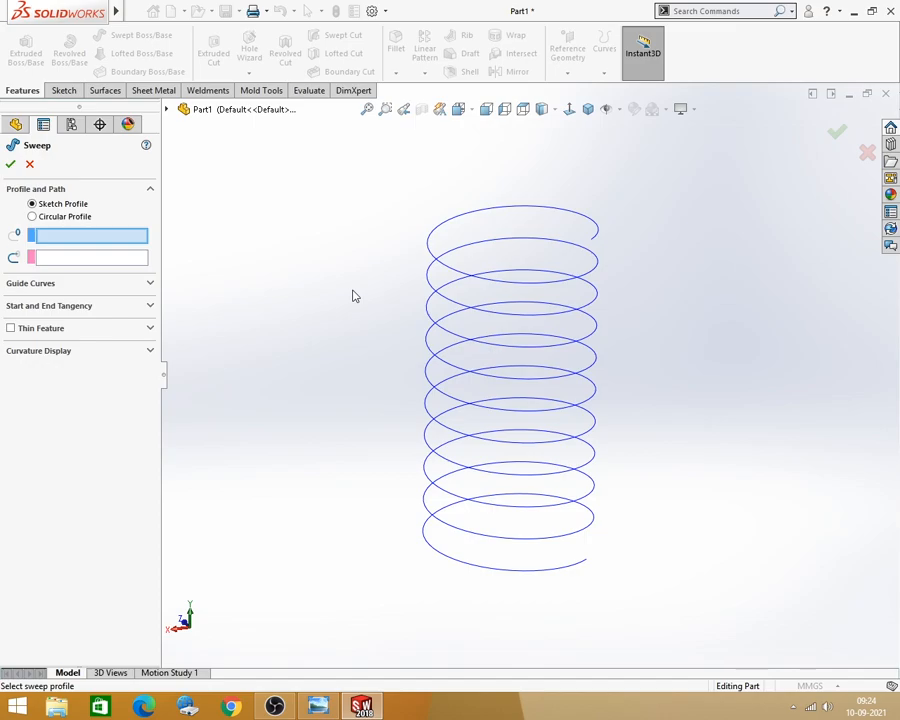
{"action": "middle_click_drag", "start_coordinate": [372, 317], "coordinate": [523, 349]}
{"action": "scroll", "coordinate": [521, 405], "scroll_direction": "down", "scroll_amount": 2}
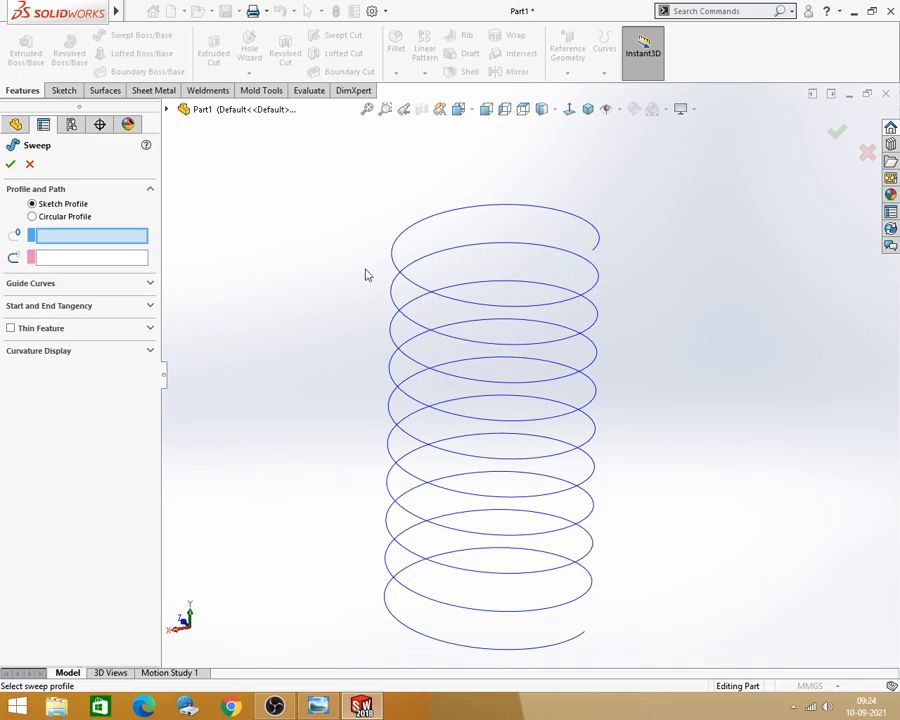
{"action": "left_click", "coordinate": [32, 217]}
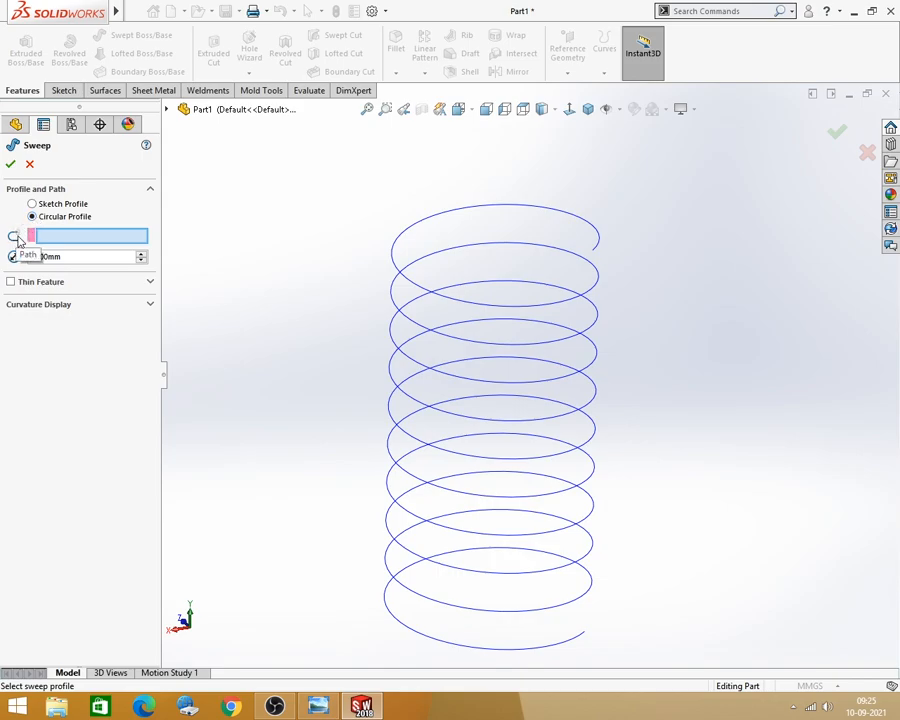
Step: Set the circular profile's diameter to 7 mm and use the helix as the sweep path
{"action": "double_click", "coordinate": [77, 257]}
{"action": "type", "text": "7"}
{"action": "key", "text": "Return"}
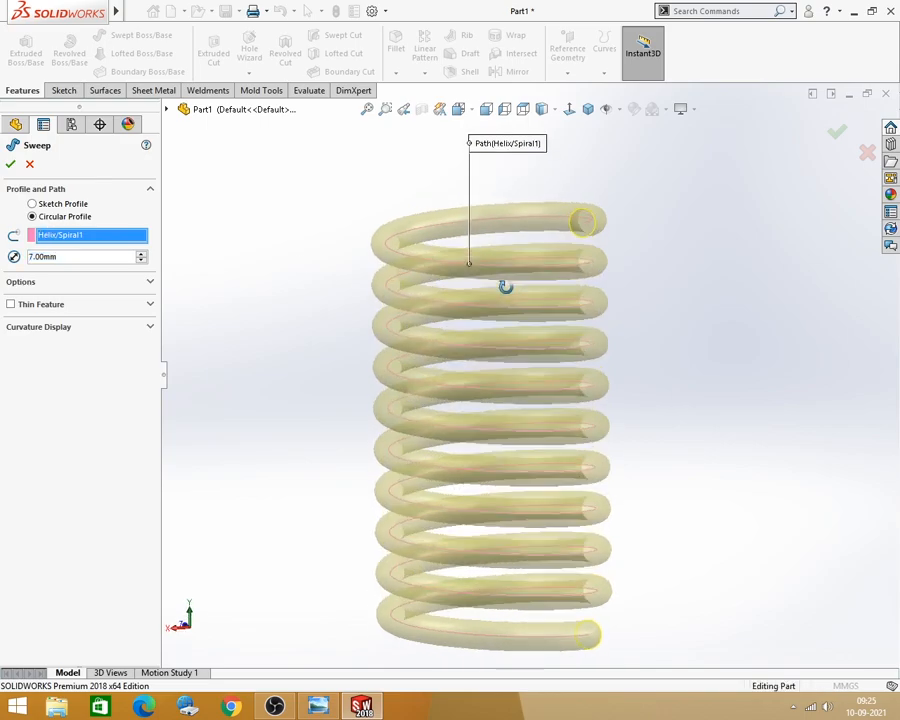
{"action": "middle_click_drag", "start_coordinate": [511, 197], "coordinate": [515, 291]}
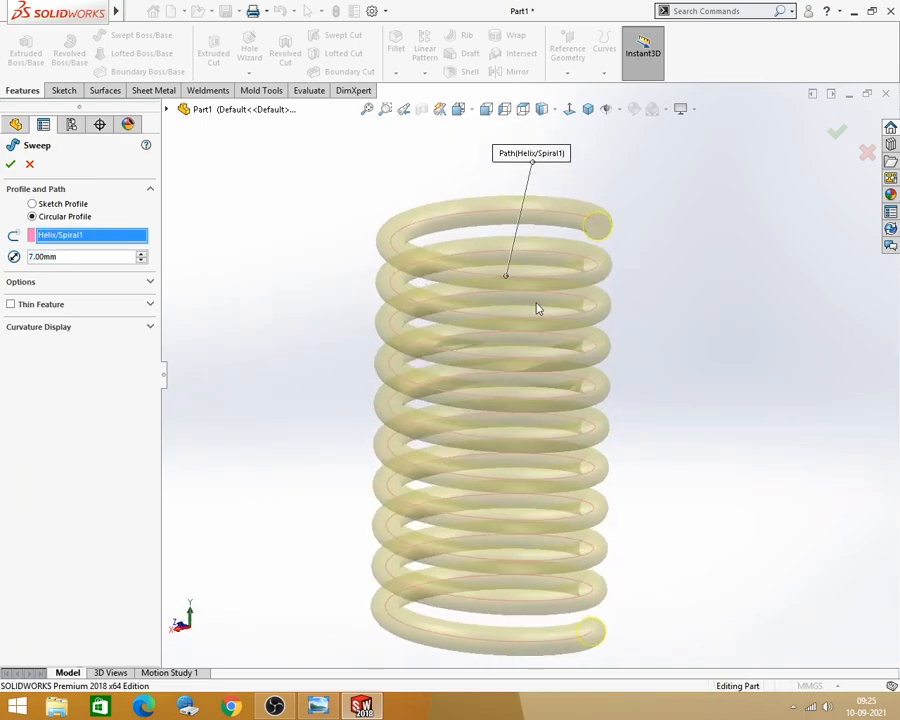
{"action": "scroll", "coordinate": [538, 416], "scroll_direction": "up", "scroll_amount": 3}
{"action": "scroll", "coordinate": [538, 418], "scroll_direction": "down", "scroll_amount": 3}
{"action": "scroll", "coordinate": [529, 413], "scroll_direction": "up", "scroll_amount": 3}
{"action": "middle_click_drag", "start_coordinate": [529, 413], "coordinate": [534, 372]}
{"action": "scroll", "coordinate": [526, 376], "scroll_direction": "down", "scroll_amount": 2}
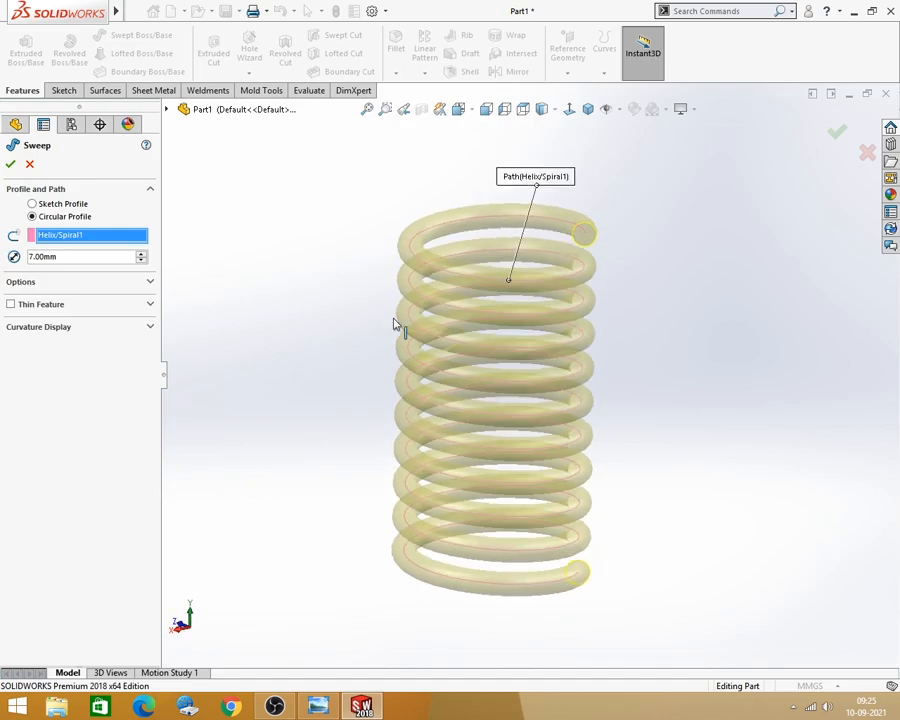
Step: Accept the circular-profile sweep along the helix and hide the helix curve
{"action": "left_click", "coordinate": [10, 165]}
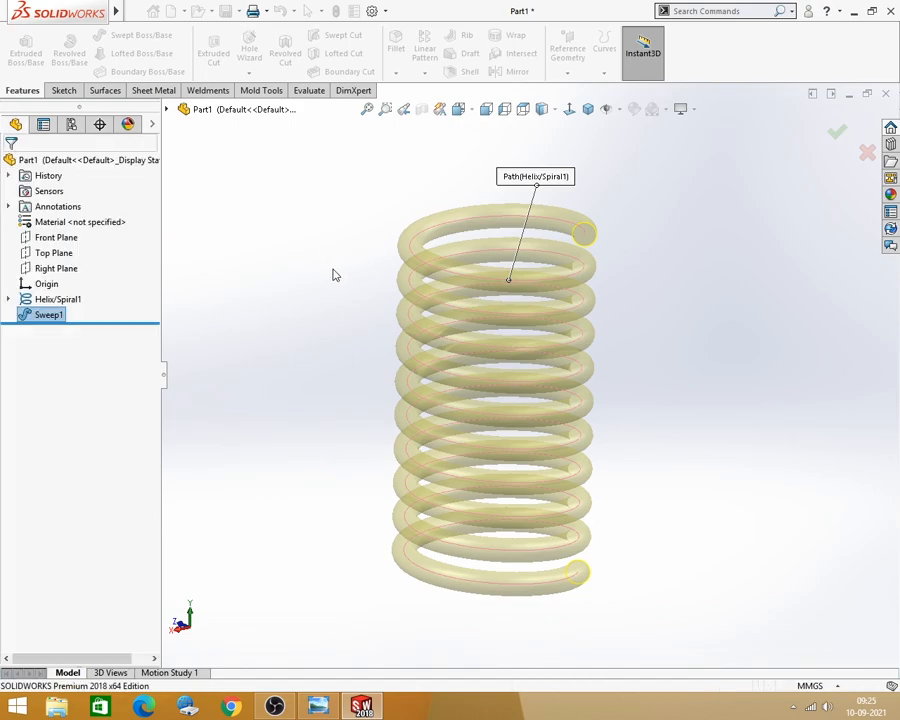
{"action": "middle_click_drag", "start_coordinate": [370, 375], "coordinate": [400, 345]}
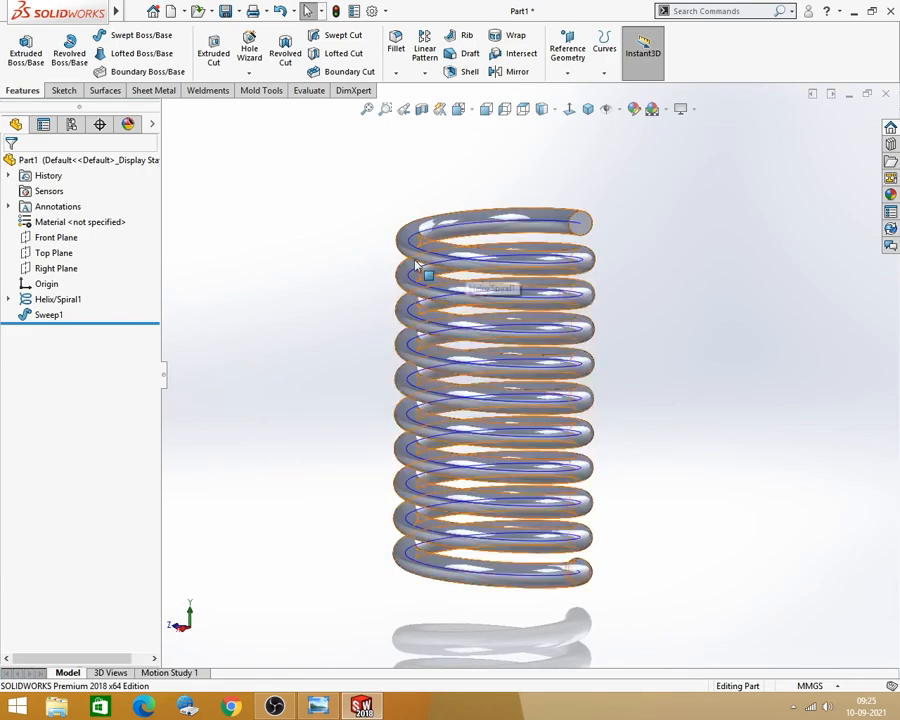
{"action": "left_click", "coordinate": [73, 300]}
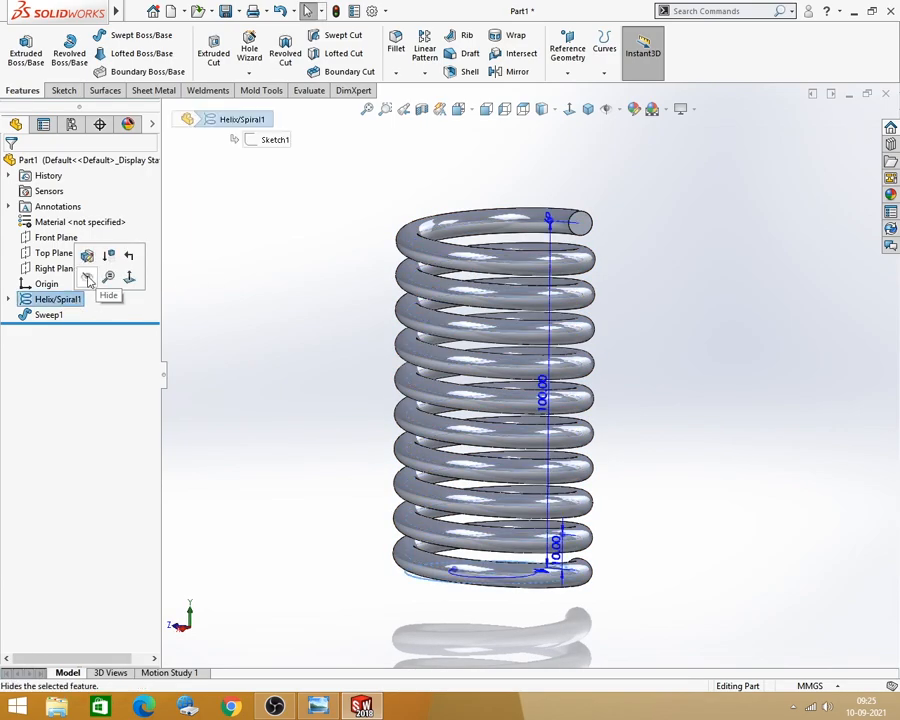
{"action": "left_click", "coordinate": [88, 277]}
{"action": "middle_click_drag", "start_coordinate": [612, 381], "coordinate": [683, 325]}
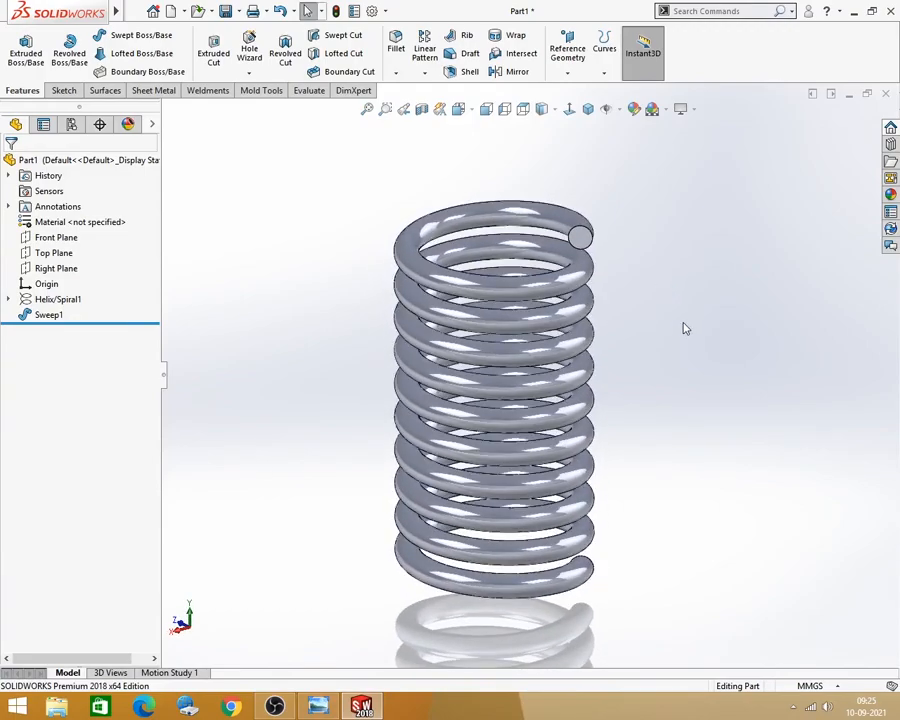
{"action": "mouse_move", "coordinate": [617, 430]}
{"action": "middle_mouse_down"}
{"action": "mouse_move", "coordinate": [619, 293]}
{"action": "mouse_move", "coordinate": [623, 410]}
{"action": "middle_mouse_up"}
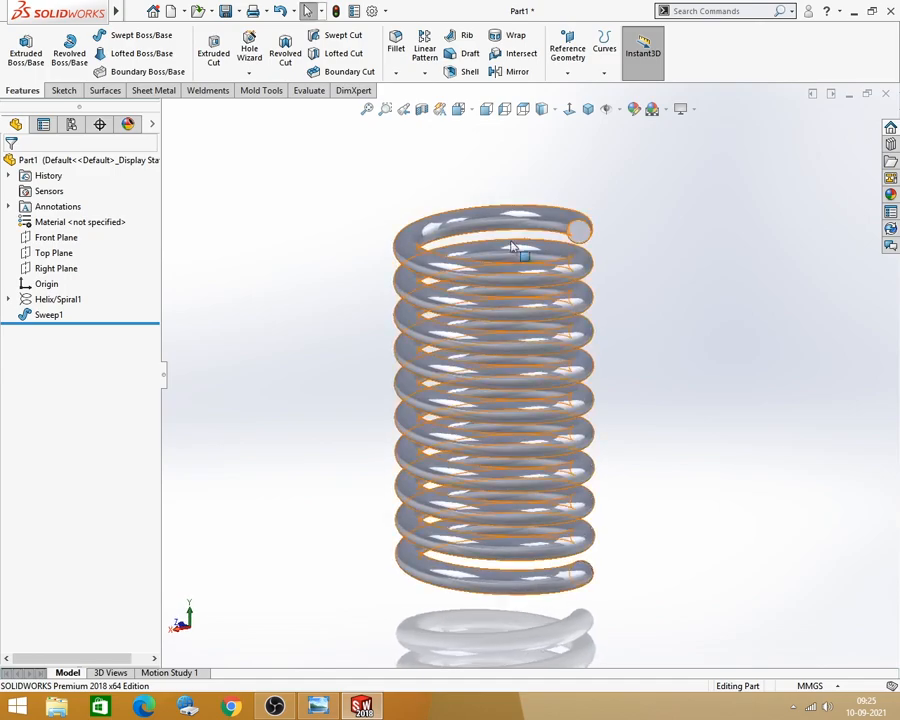
{"action": "middle_click_drag", "start_coordinate": [376, 275], "coordinate": [373, 271]}
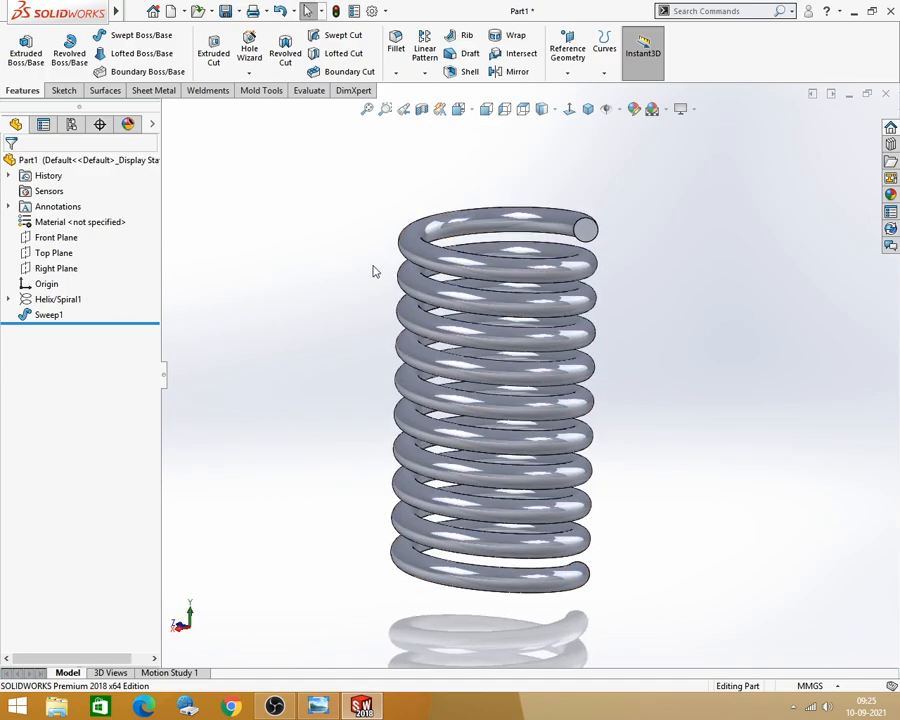
Step: Start a sketch on the Front Plane and draw a corner rectangle about 81 by 114 mm around the spring
{"action": "left_click", "coordinate": [50, 237]}
{"action": "left_click", "coordinate": [67, 213]}
{"action": "key", "text": "z"}
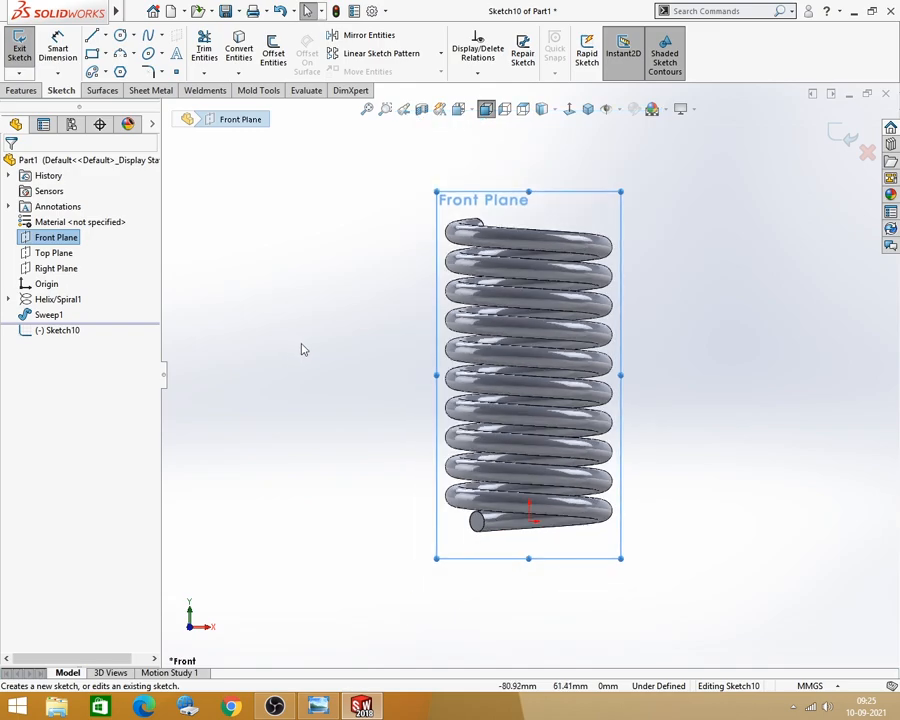
{"action": "key", "text": "z"}
{"action": "scroll", "coordinate": [735, 314], "scroll_direction": "down", "scroll_amount": 1}
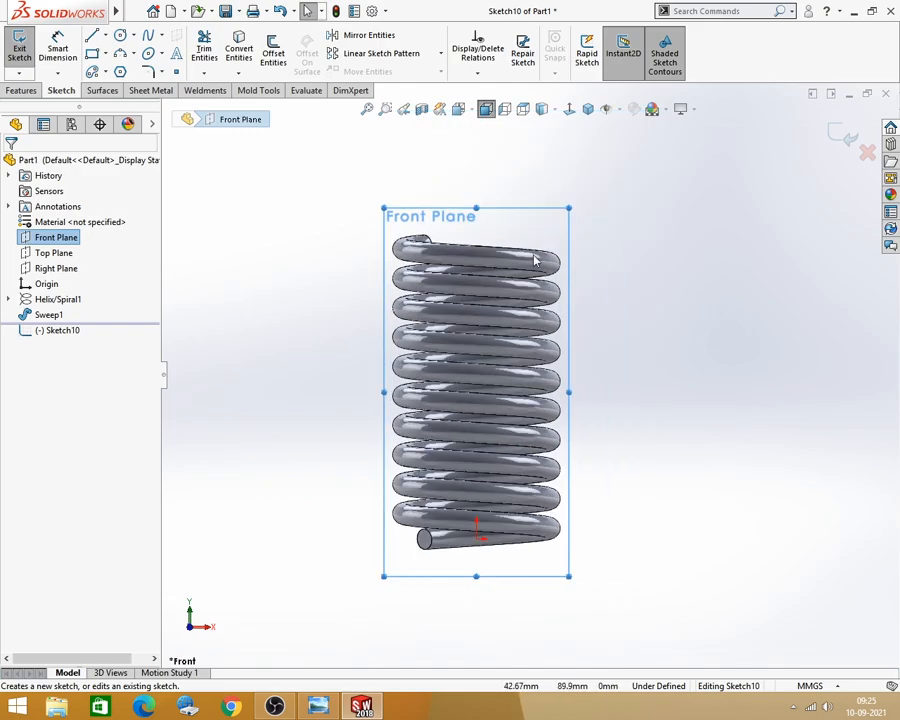
{"action": "left_click", "coordinate": [92, 53]}
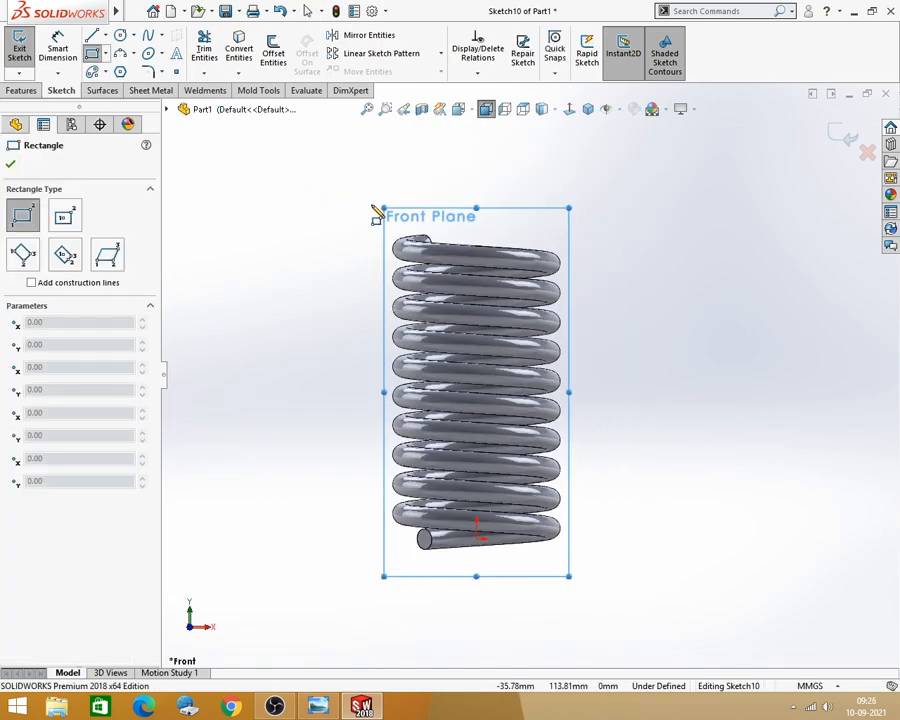
{"action": "left_click", "coordinate": [371, 204]}
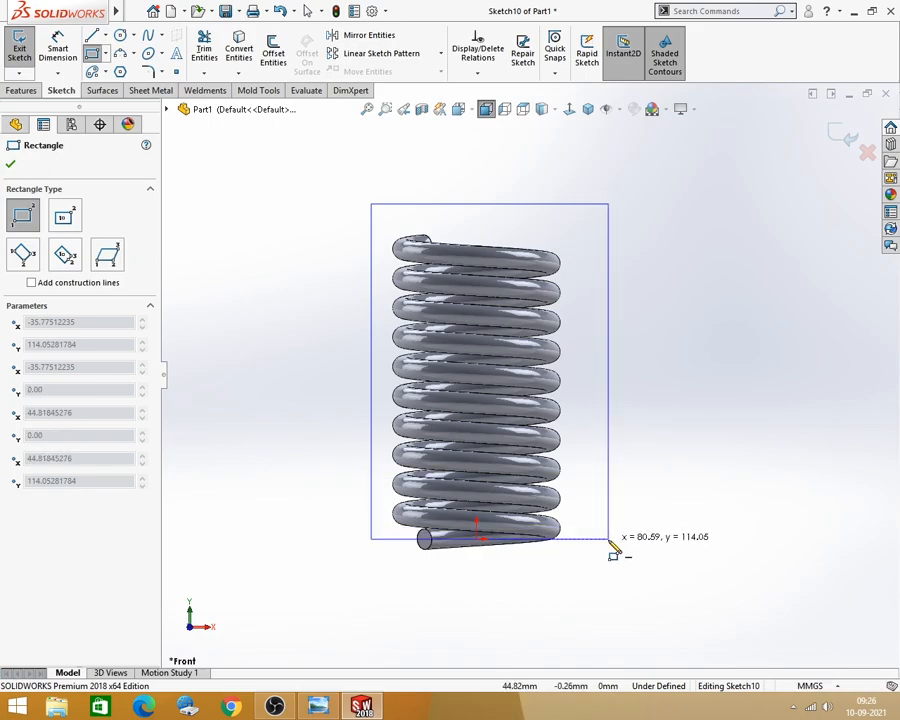
{"action": "left_click", "coordinate": [609, 539]}
{"action": "key", "text": "Escape"}
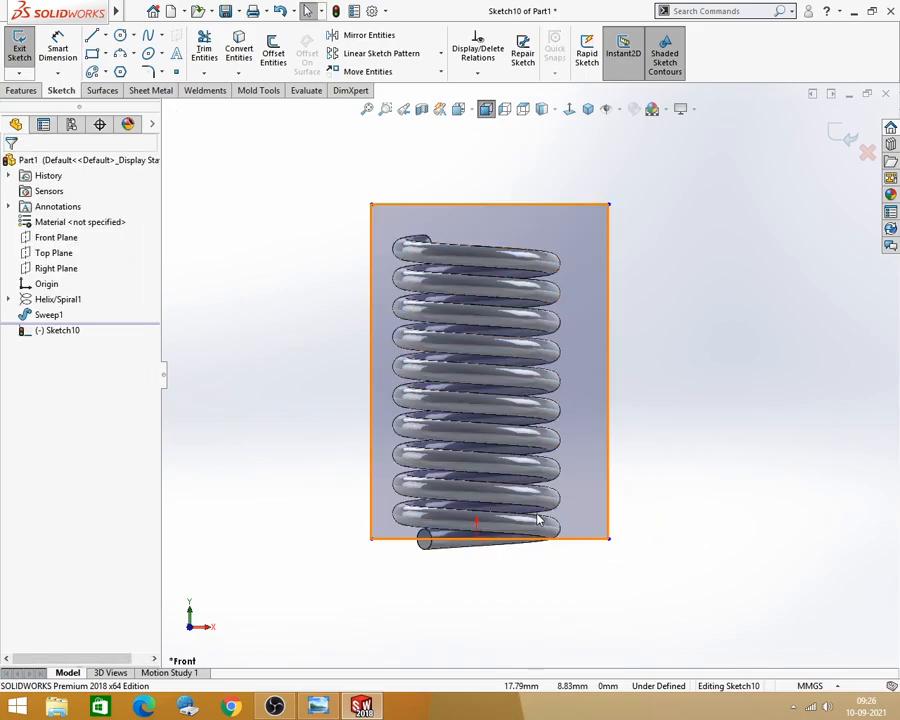
Step: Shift the rectangle's lower edge up off the origin and make its midpoint coincident with the origin
{"action": "left_click_drag", "start_coordinate": [585, 538], "coordinate": [585, 512]}
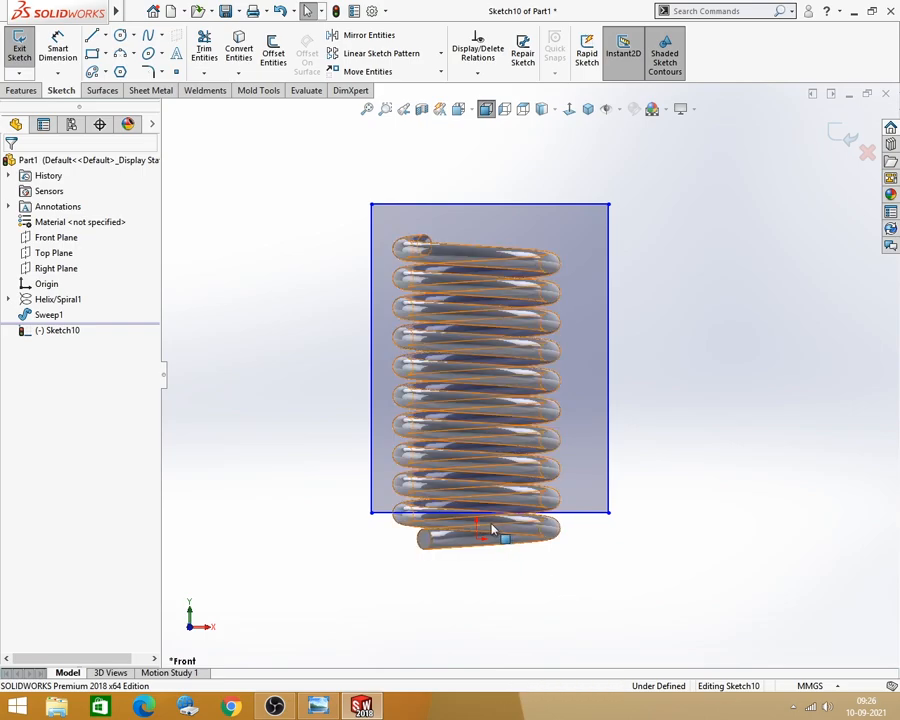
{"action": "left_click", "coordinate": [482, 545]}
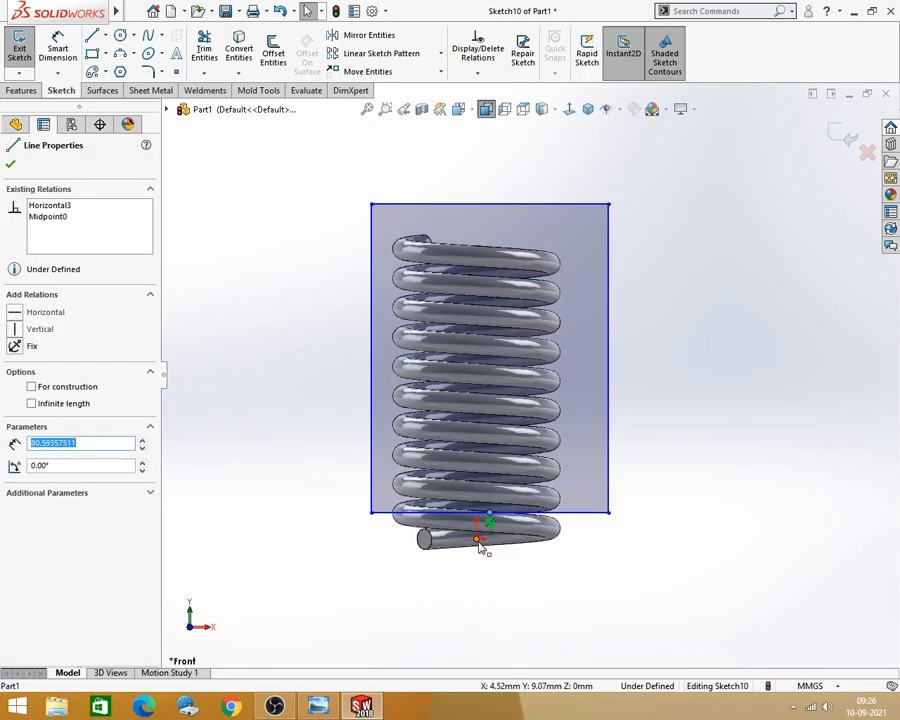
{"action": "left_click", "coordinate": [477, 540]}
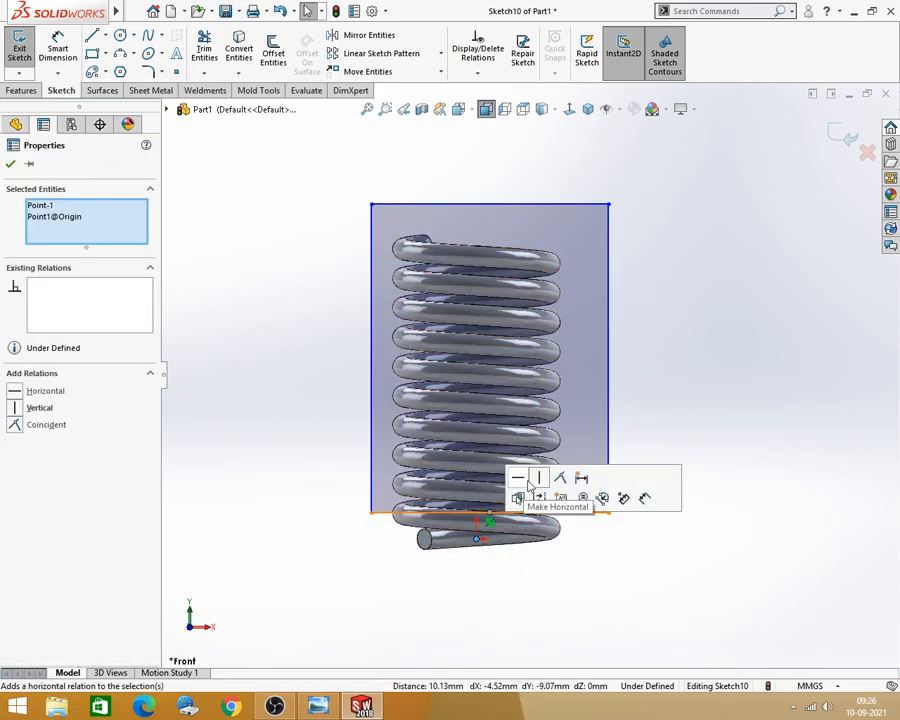
{"action": "left_click", "coordinate": [562, 480]}
{"action": "left_click", "coordinate": [621, 583]}
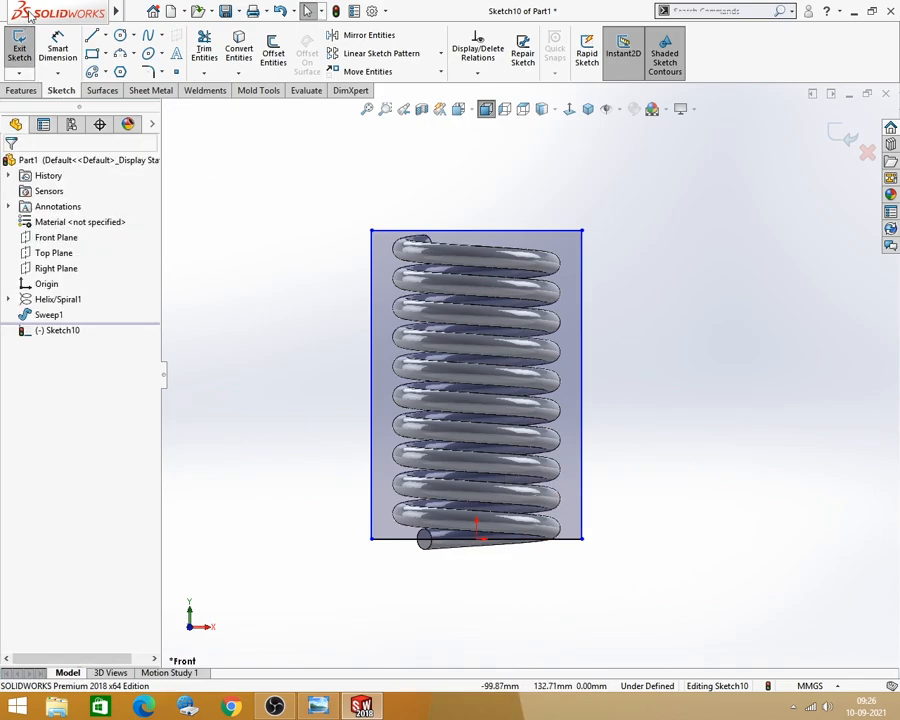
Step: Dimension the rectangle to 70 mm wide and 100 mm high
{"action": "left_click", "coordinate": [58, 46]}
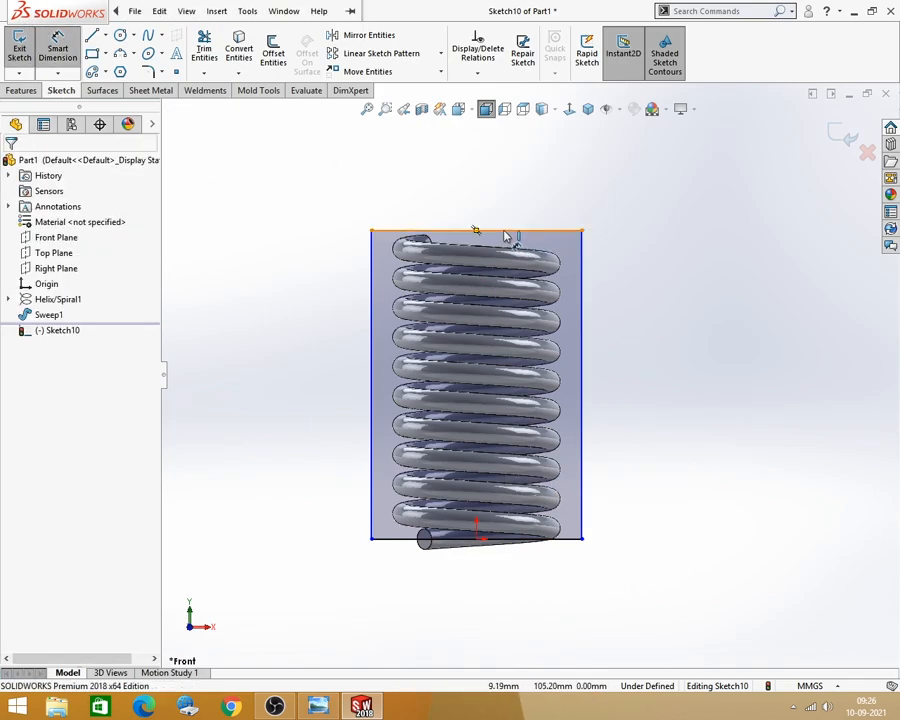
{"action": "left_click", "coordinate": [510, 232]}
{"action": "left_click", "coordinate": [458, 193]}
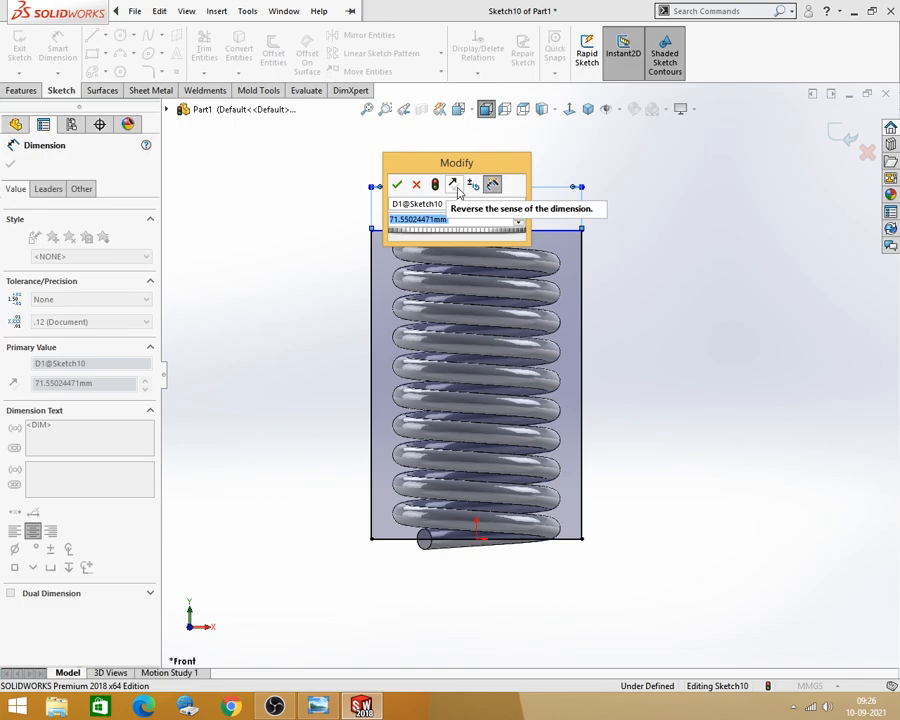
{"action": "type", "text": "70"}
{"action": "key", "text": "Return"}
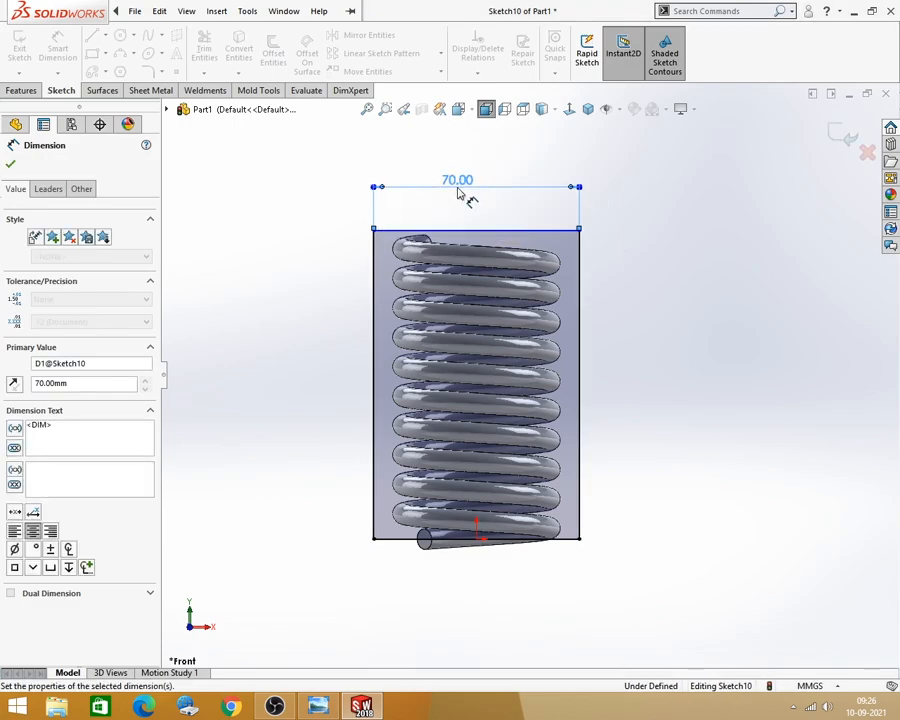
{"action": "left_click", "coordinate": [580, 331]}
{"action": "left_click", "coordinate": [625, 334]}
{"action": "type", "text": "100"}
{"action": "key", "text": "Return"}
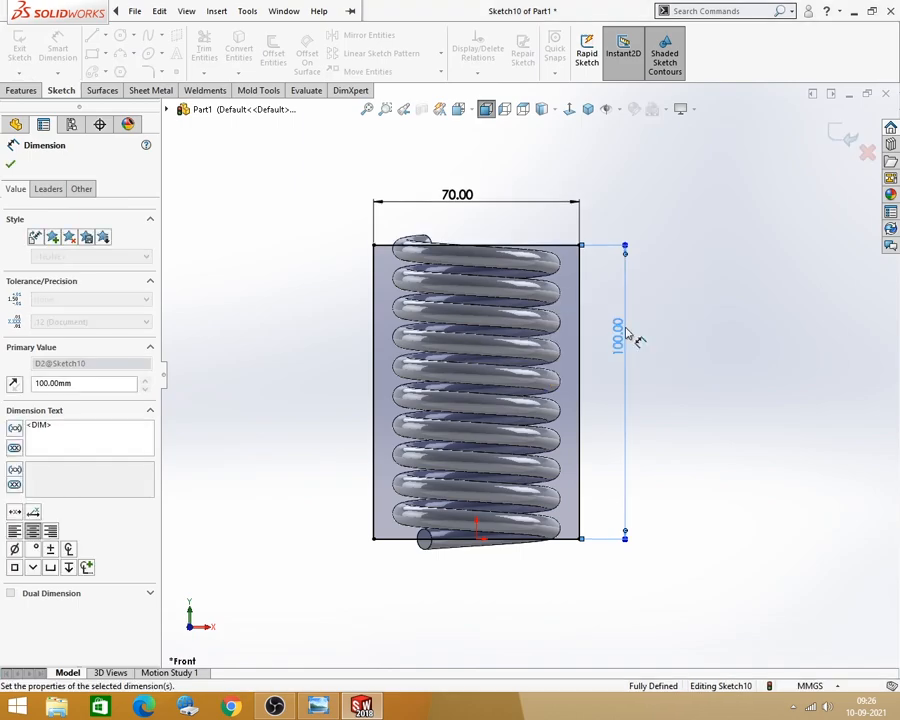
{"action": "left_click", "coordinate": [717, 335]}
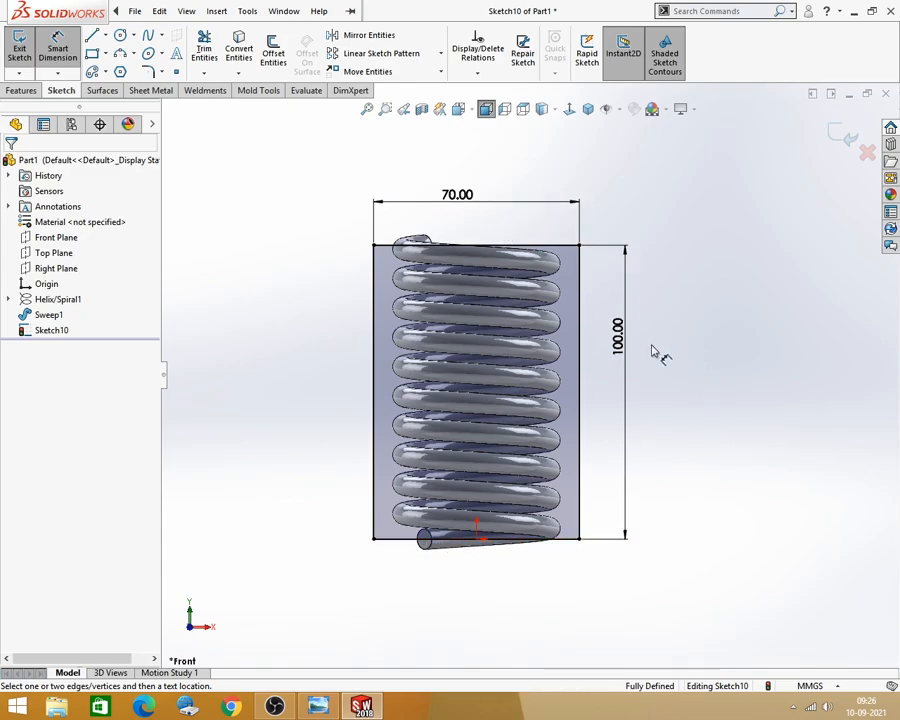
Step: Move the rectangle's 100 mm height dimension to the left of the spring and exit the sketch
{"action": "left_click_drag", "start_coordinate": [635, 357], "coordinate": [361, 374]}
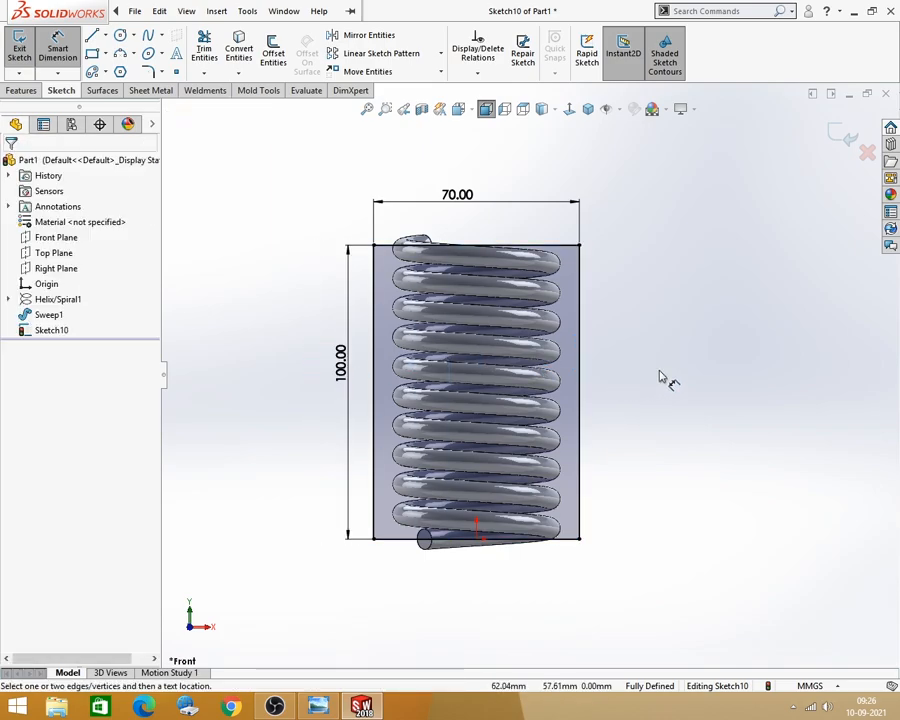
{"action": "scroll", "coordinate": [531, 377], "scroll_direction": "up", "scroll_amount": 1}
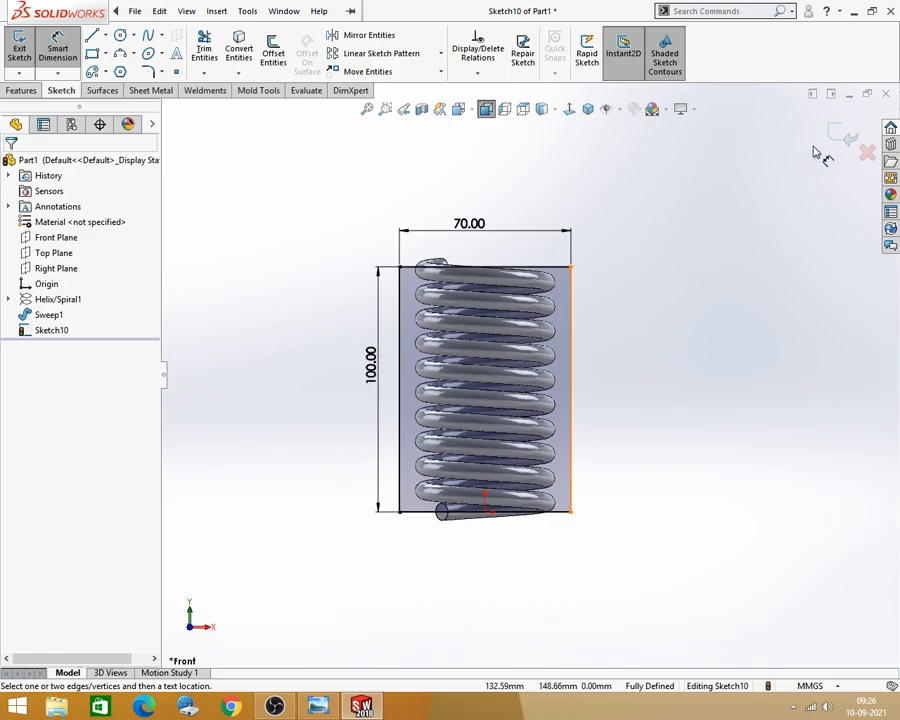
{"action": "left_click", "coordinate": [843, 139]}
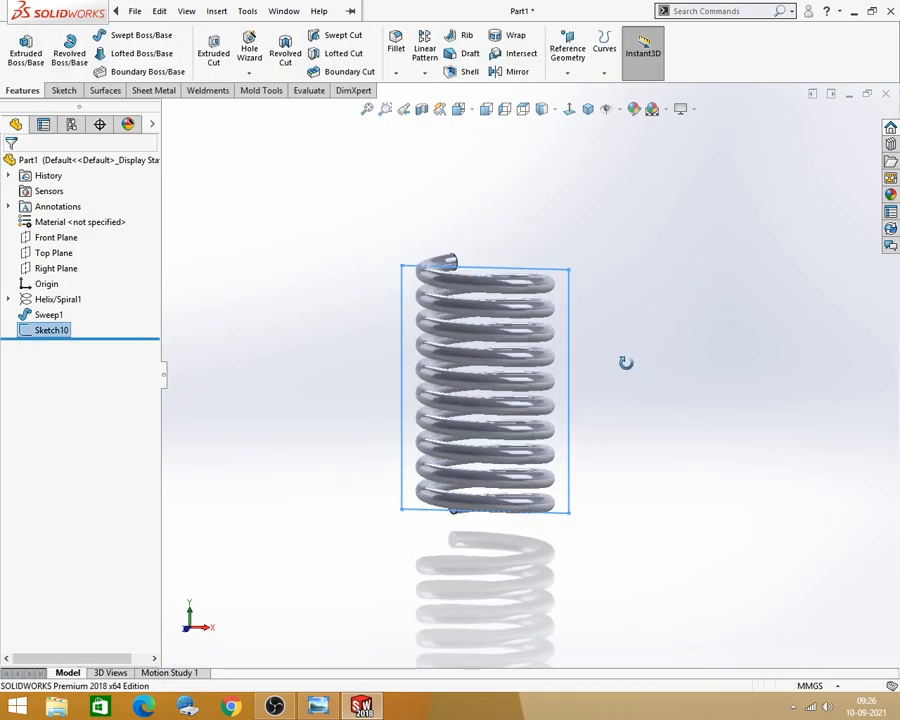
Step: Start an Extruded Cut from the rectangle sketch with the end condition Through All - Both
{"action": "scroll", "coordinate": [544, 394], "scroll_direction": "down", "scroll_amount": 1}
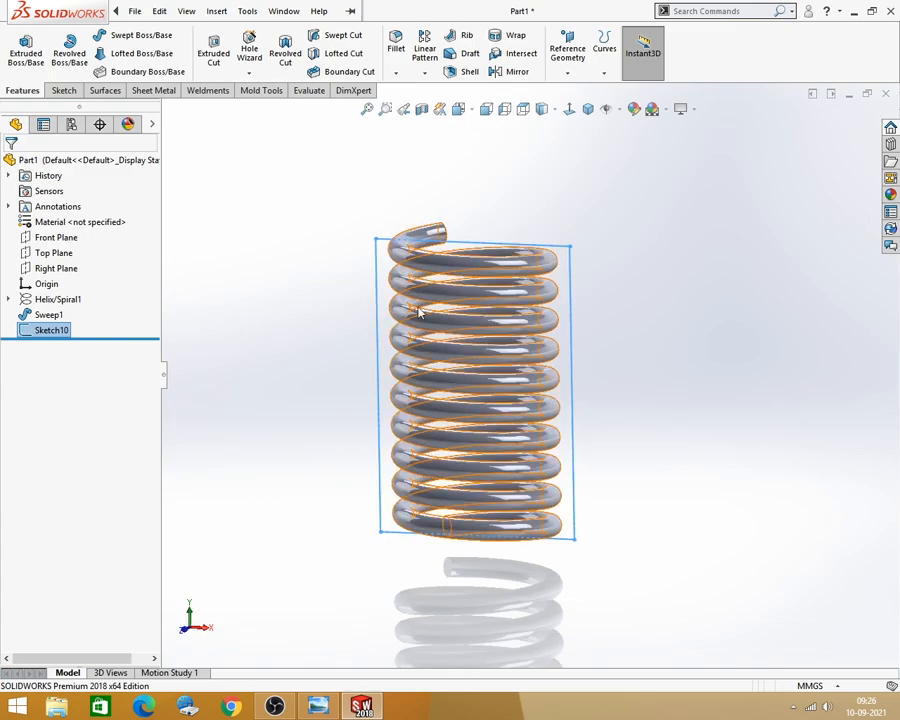
{"action": "left_click", "coordinate": [213, 50]}
{"action": "middle_click_drag", "start_coordinate": [310, 305], "coordinate": [277, 317]}
{"action": "left_click", "coordinate": [62, 250]}
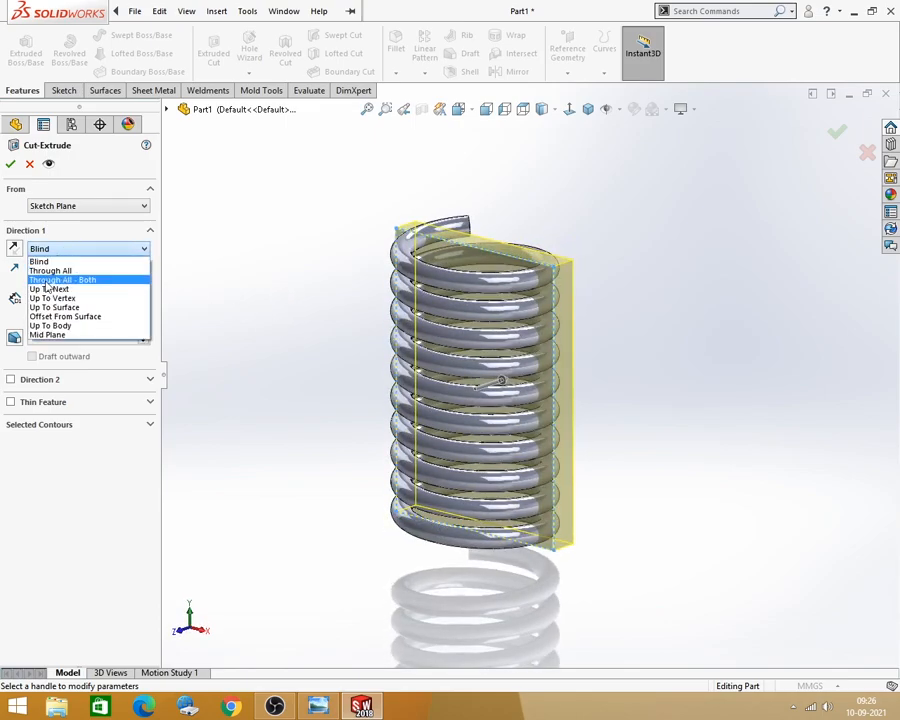
{"action": "left_click", "coordinate": [72, 285]}
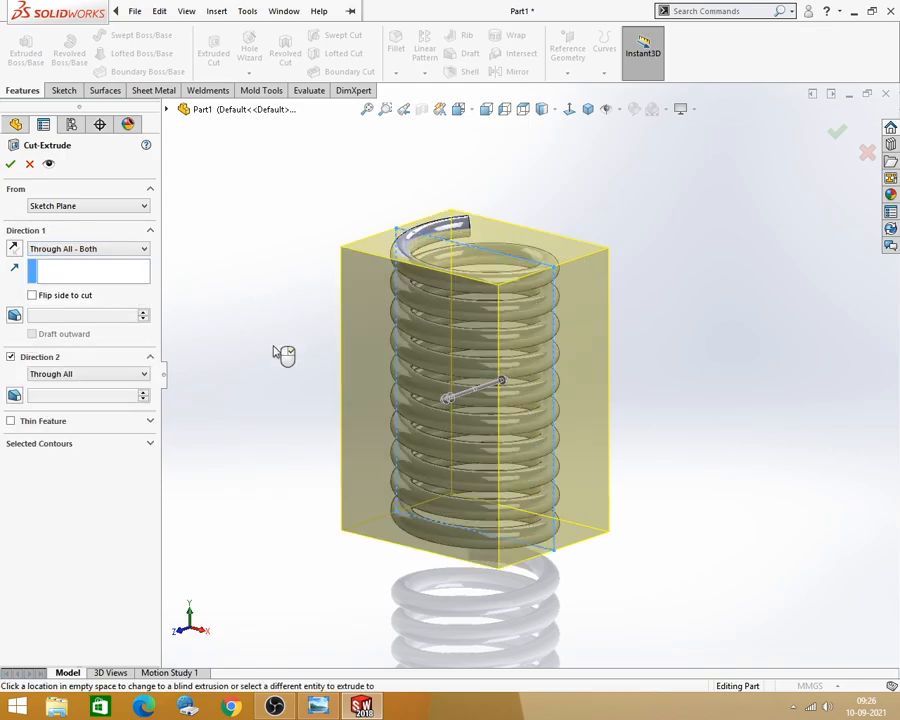
Step: Flip the side to cut so the material outside the rectangle is removed, and accept the cut
{"action": "middle_click_drag", "start_coordinate": [275, 358], "coordinate": [295, 341]}
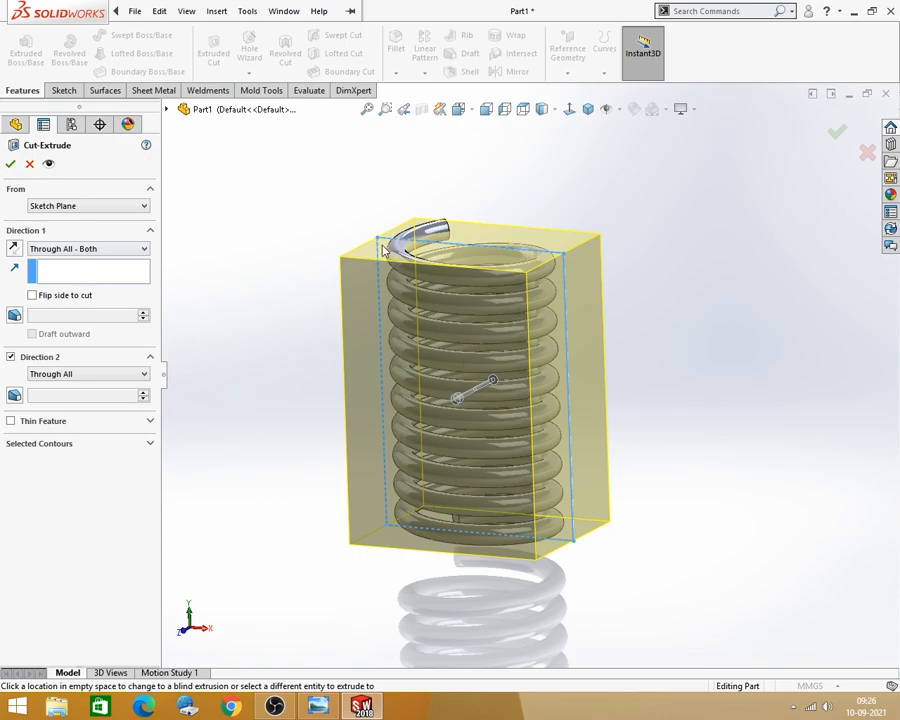
{"action": "middle_click_drag", "start_coordinate": [414, 438], "coordinate": [418, 390]}
{"action": "middle_click_drag", "start_coordinate": [466, 576], "coordinate": [470, 530]}
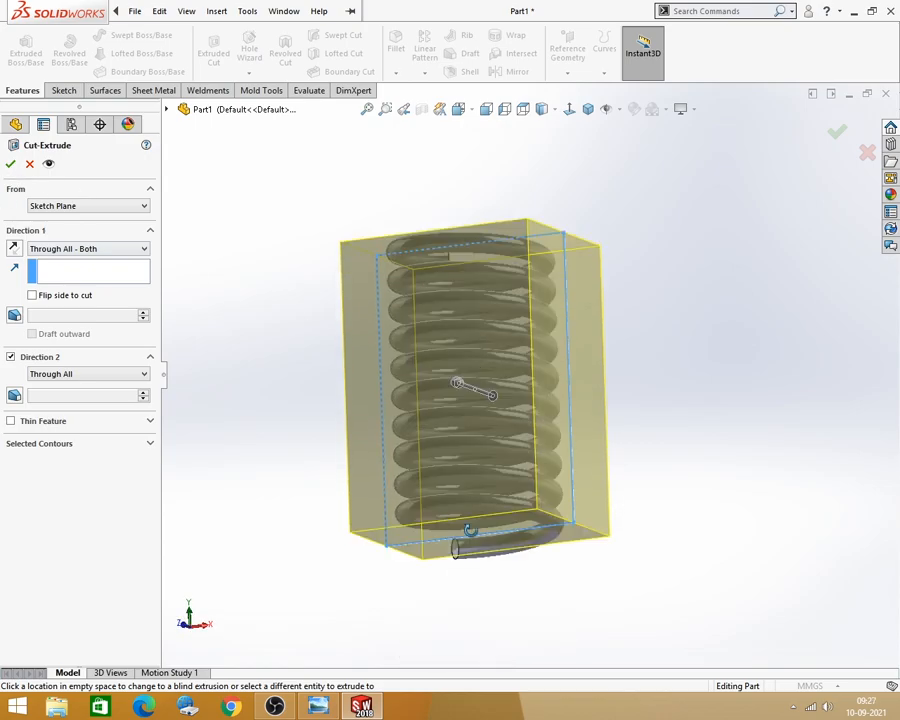
{"action": "middle_click_drag", "start_coordinate": [578, 471], "coordinate": [583, 512]}
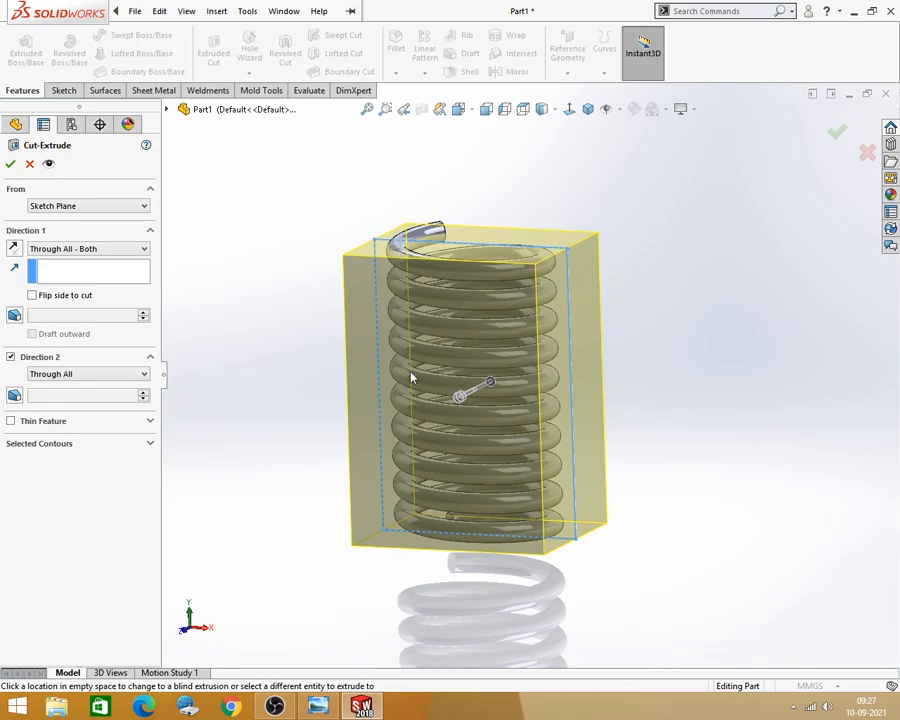
{"action": "middle_click_drag", "start_coordinate": [731, 341], "coordinate": [659, 361]}
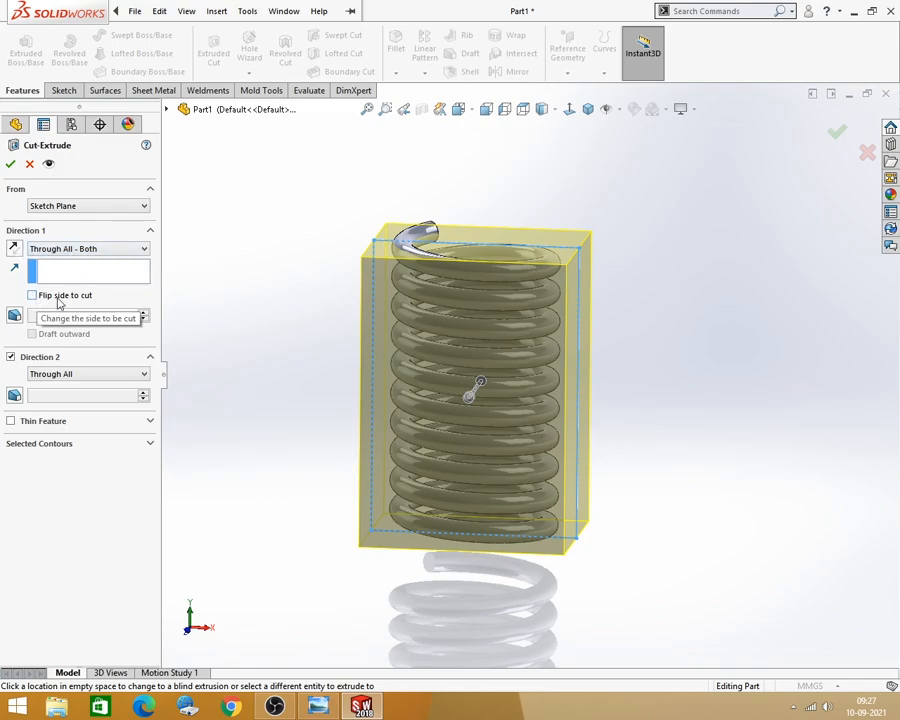
{"action": "left_click", "coordinate": [33, 296]}
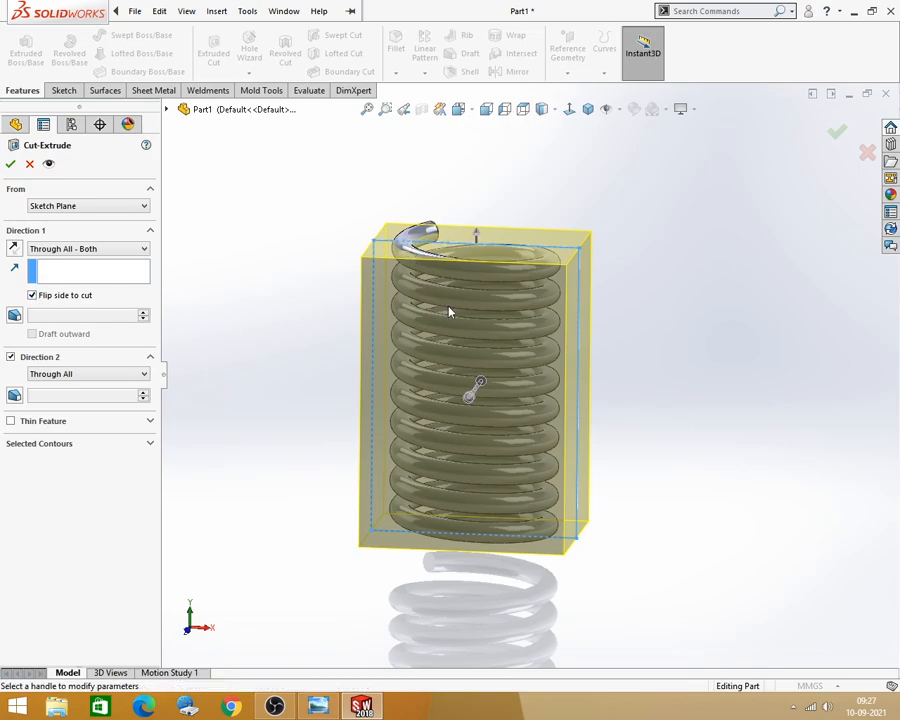
{"action": "middle_click_drag", "start_coordinate": [808, 564], "coordinate": [730, 523]}
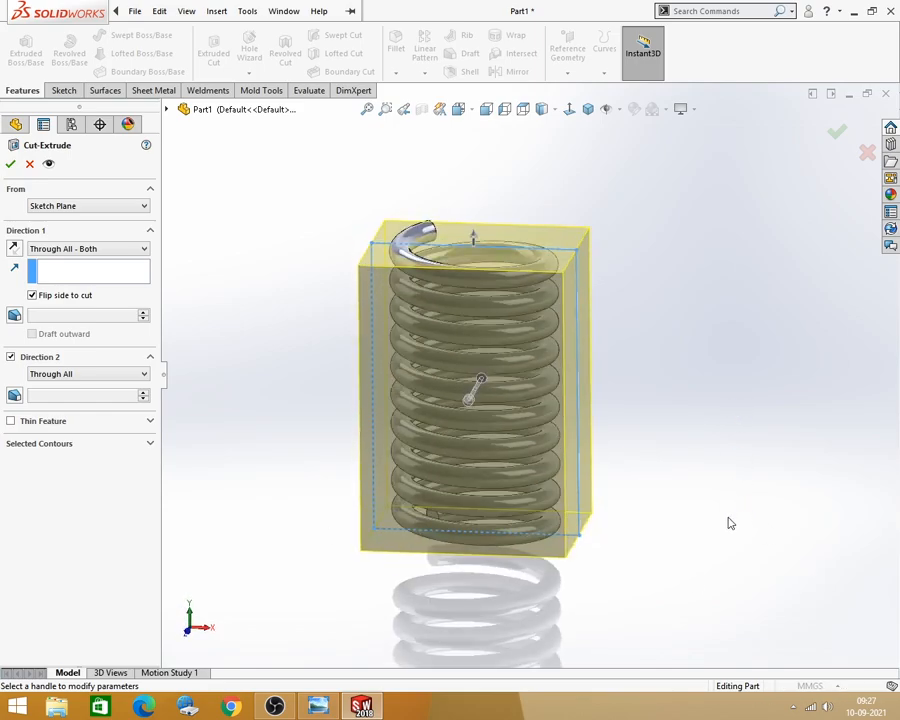
{"action": "left_click", "coordinate": [11, 166]}
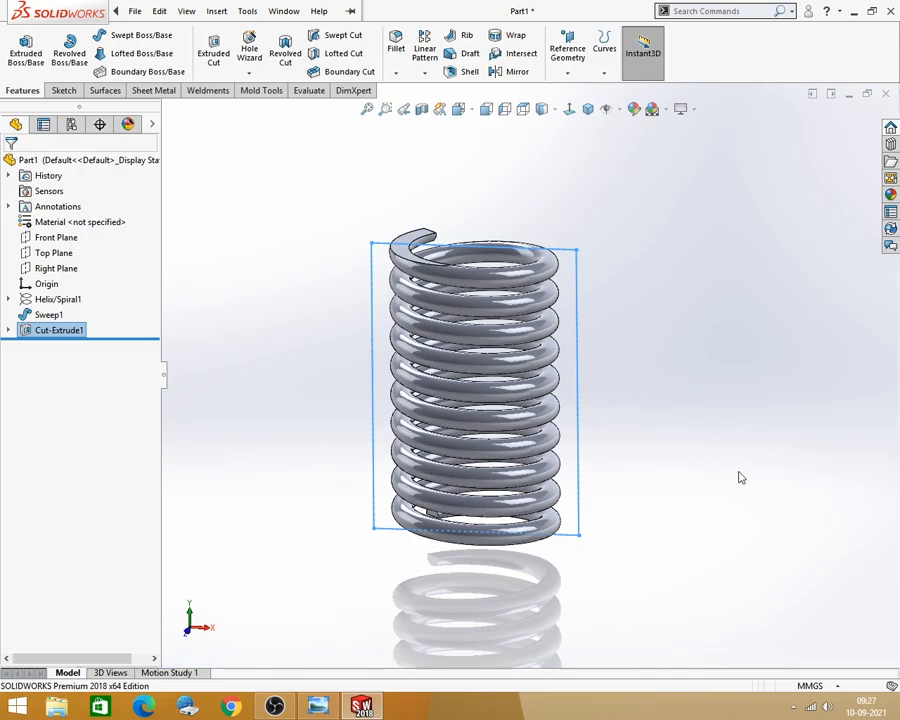
{"action": "left_click", "coordinate": [738, 443]}
{"action": "mouse_move", "coordinate": [655, 521]}
{"action": "middle_mouse_down"}
{"action": "mouse_move", "coordinate": [659, 433]}
{"action": "mouse_move", "coordinate": [656, 497]}
{"action": "middle_mouse_up"}
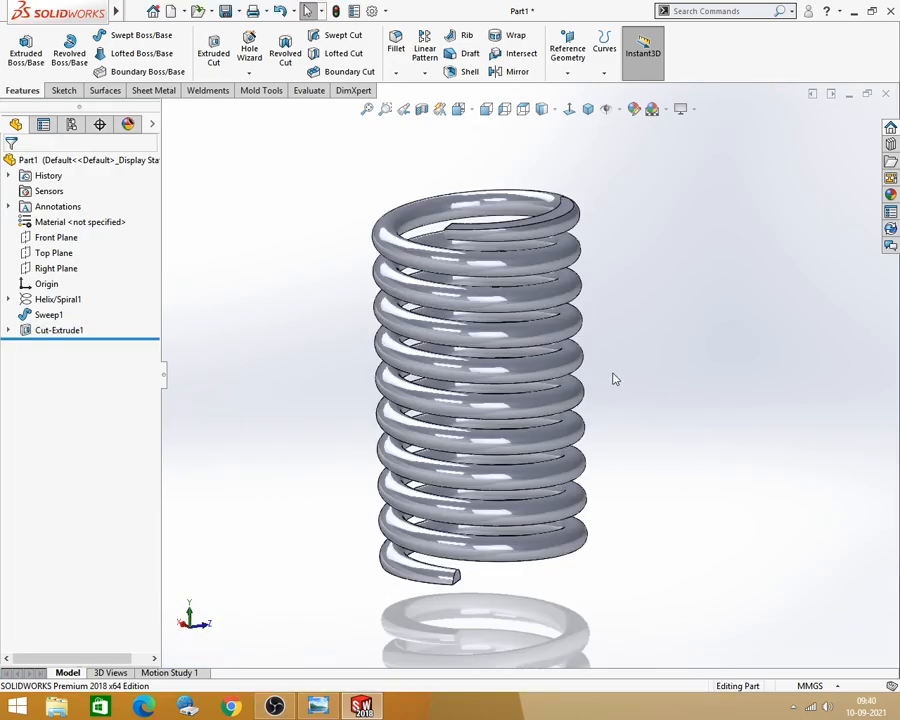
{"action": "mouse_move", "coordinate": [615, 379]}
{"action": "middle_mouse_down"}
{"action": "mouse_move", "coordinate": [605, 293]}
{"action": "mouse_move", "coordinate": [596, 374]}
{"action": "mouse_move", "coordinate": [609, 322]}
{"action": "mouse_move", "coordinate": [607, 394]}
{"action": "mouse_move", "coordinate": [627, 396]}
{"action": "mouse_move", "coordinate": [620, 398]}
{"action": "middle_mouse_up"}
{"action": "scroll", "coordinate": [604, 392], "scroll_direction": "down", "scroll_amount": 2}
{"action": "scroll", "coordinate": [604, 393], "scroll_direction": "up", "scroll_amount": 3}
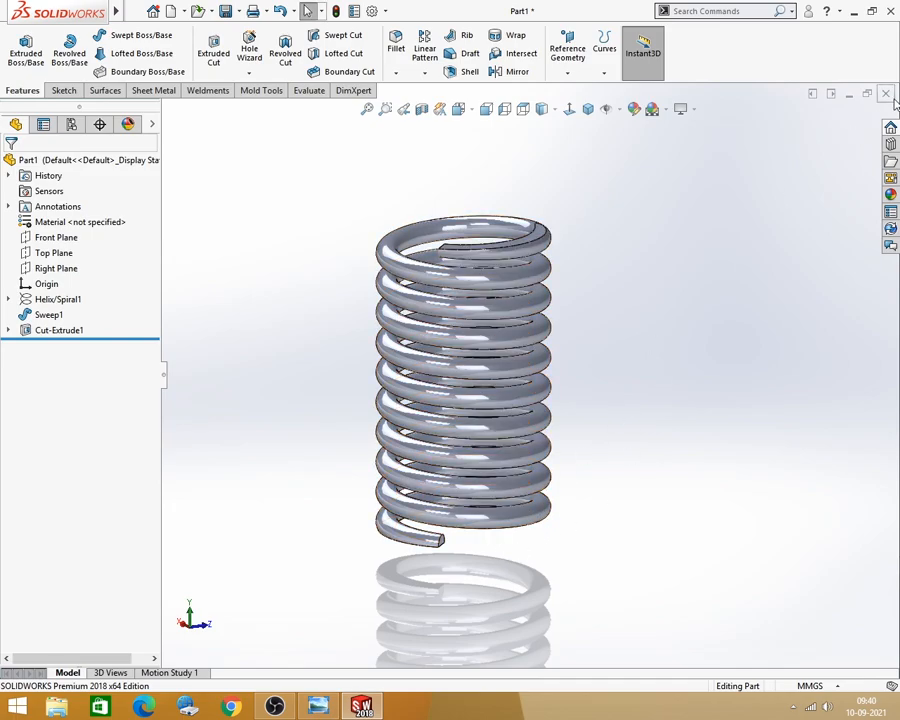
Step: Close the finished spring part and bring up the EX-14.jpg reference drawing in Windows Photo Viewer
{"action": "left_click", "coordinate": [382, 362]}
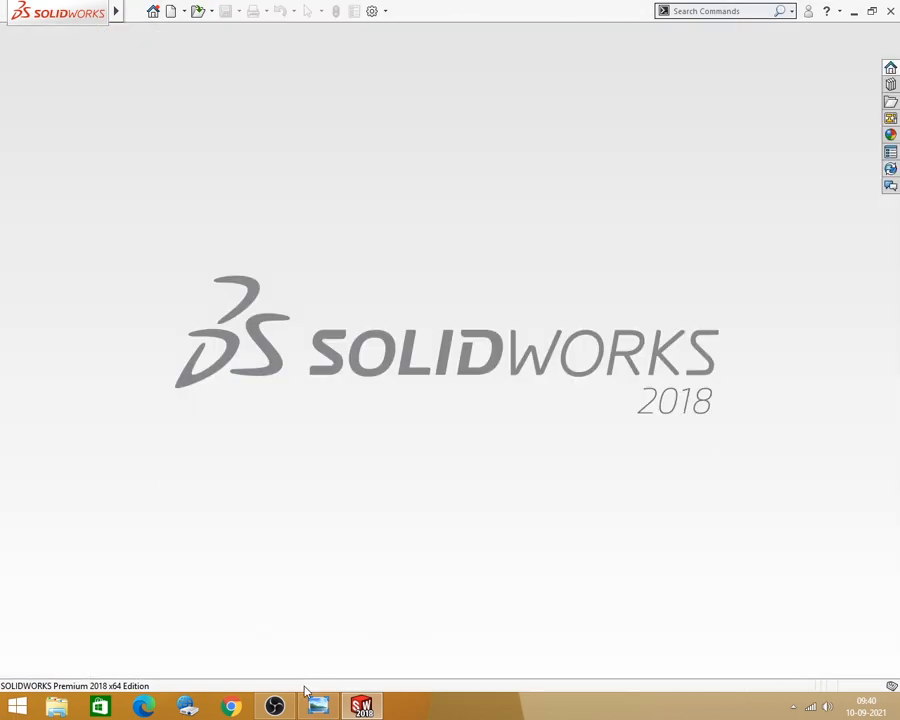
{"action": "left_click", "coordinate": [318, 706]}
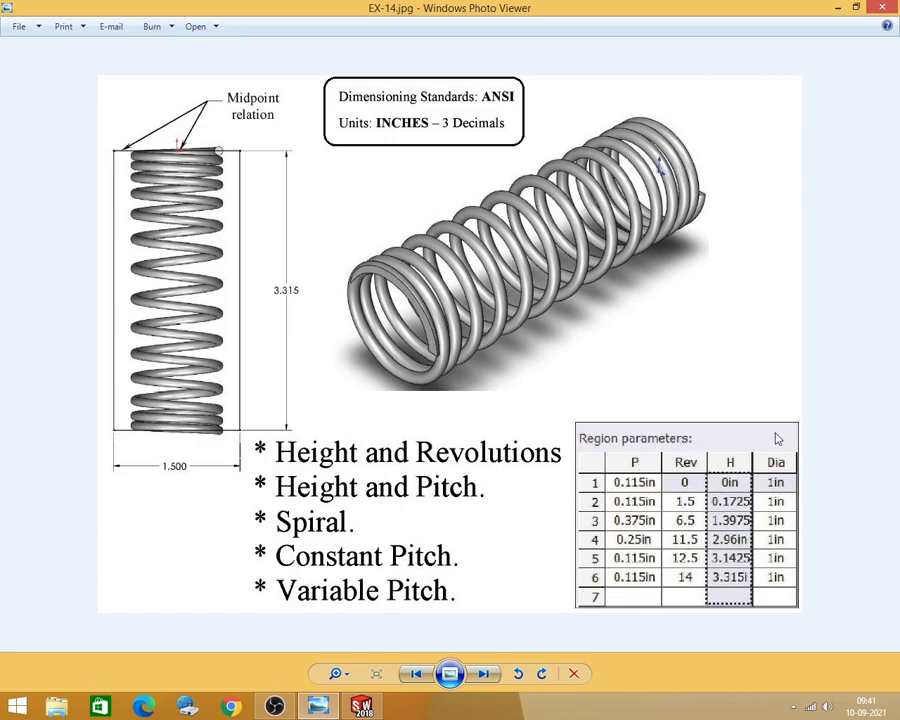
Step: Put the reference drawing away and create a new part document in SOLIDWORKS
{"action": "left_click", "coordinate": [837, 8]}
{"action": "left_click", "coordinate": [132, 9]}
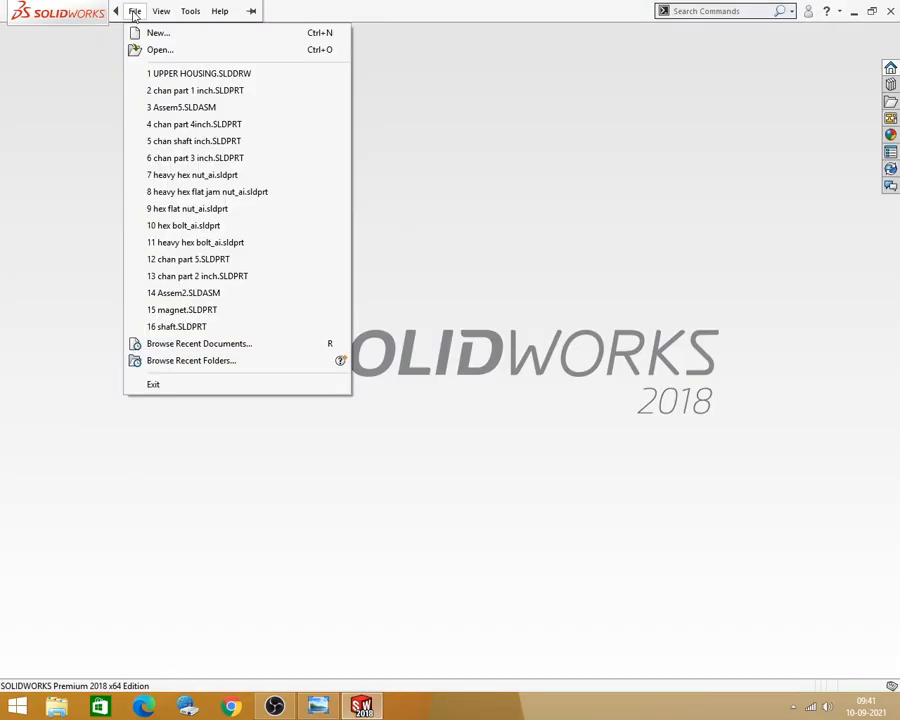
{"action": "left_click", "coordinate": [154, 32]}
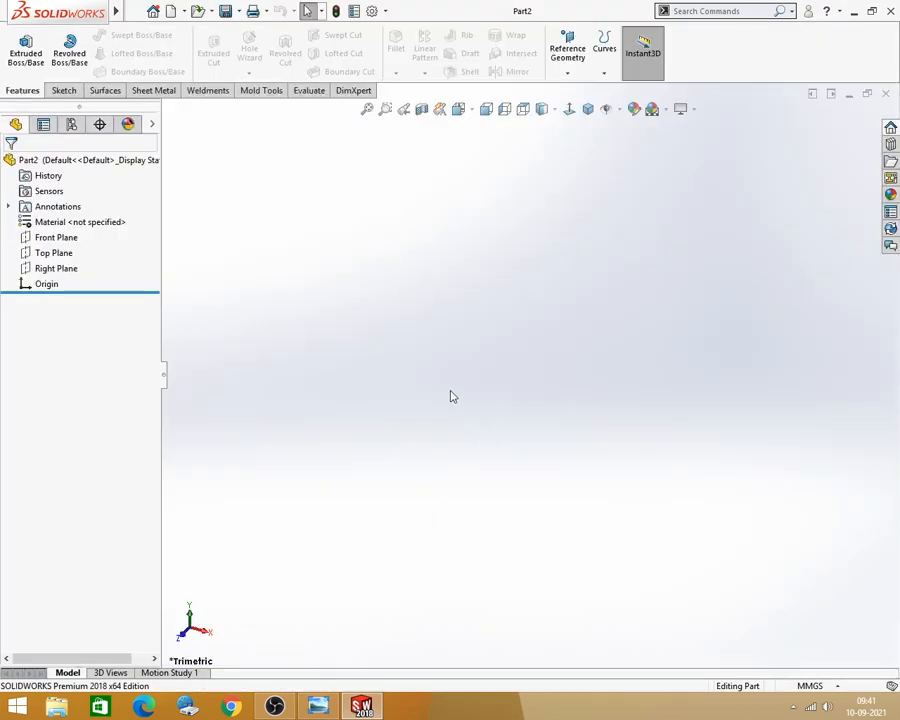
{"action": "left_click", "coordinate": [64, 90]}
{"action": "left_click", "coordinate": [19, 47]}
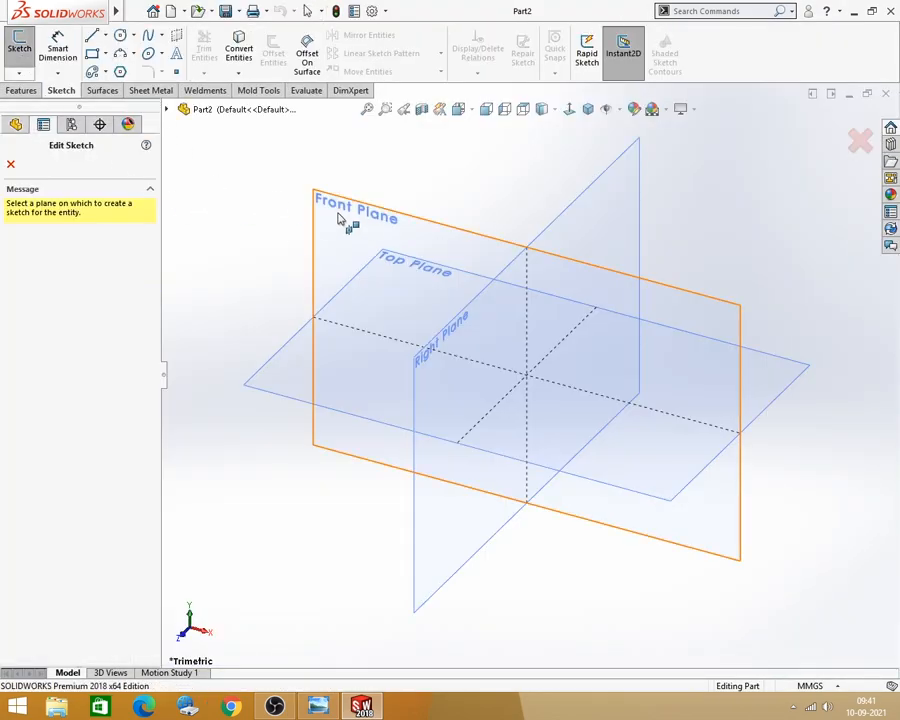
{"action": "left_click", "coordinate": [352, 222]}
Step: Check the required units in the EX-14.jpg drawing and set the part's document units to IPS (inch, pound, second)
{"action": "key", "text": "alt+Tab"}
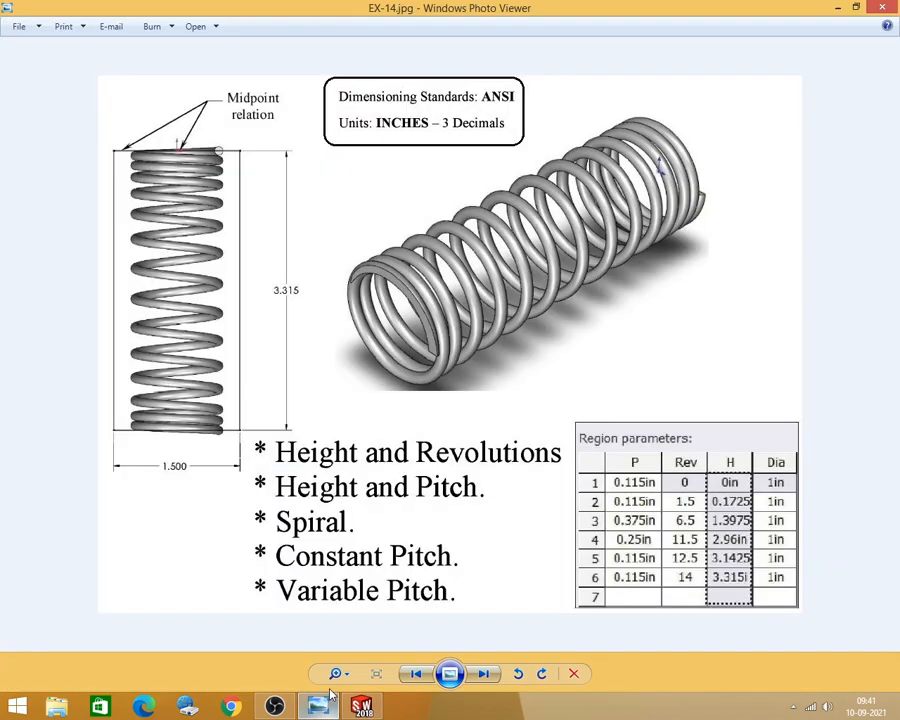
{"action": "left_click", "coordinate": [837, 7]}
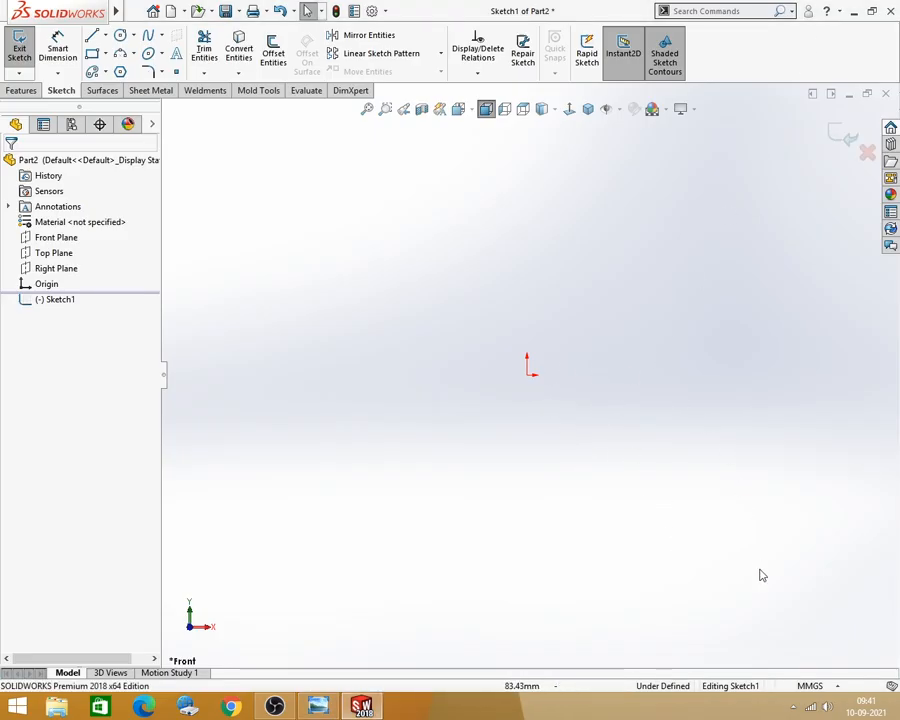
{"action": "left_click", "coordinate": [812, 687]}
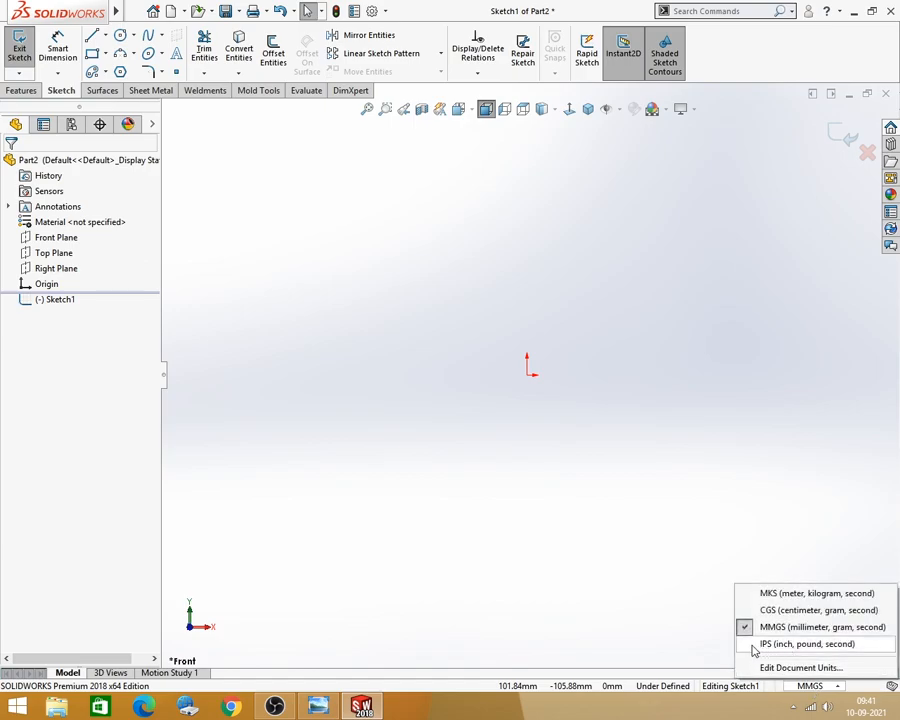
{"action": "left_click", "coordinate": [681, 618]}
{"action": "left_click", "coordinate": [805, 687]}
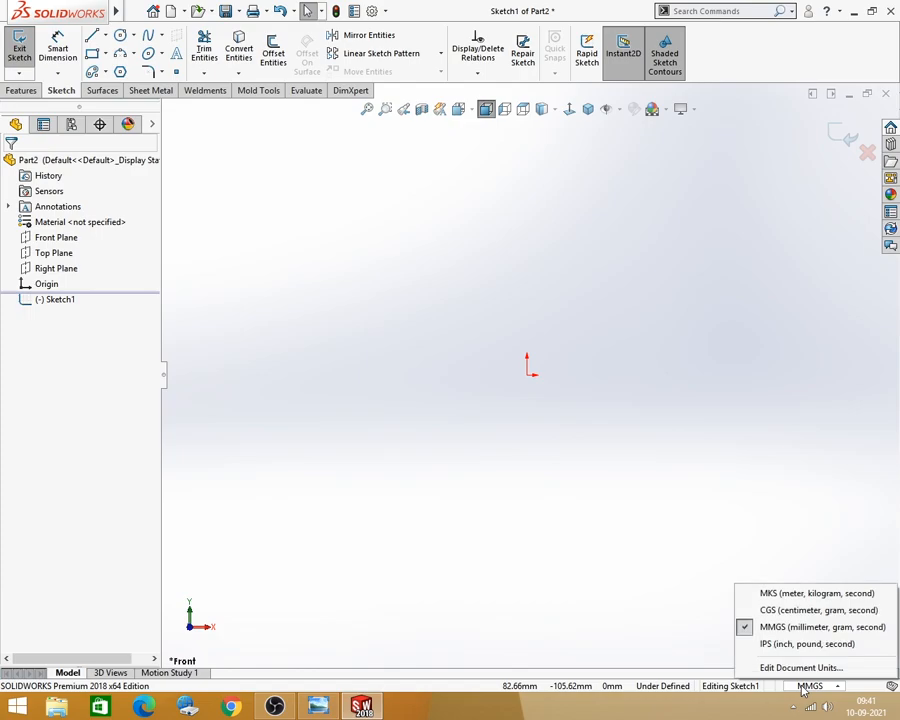
{"action": "left_click", "coordinate": [773, 644]}
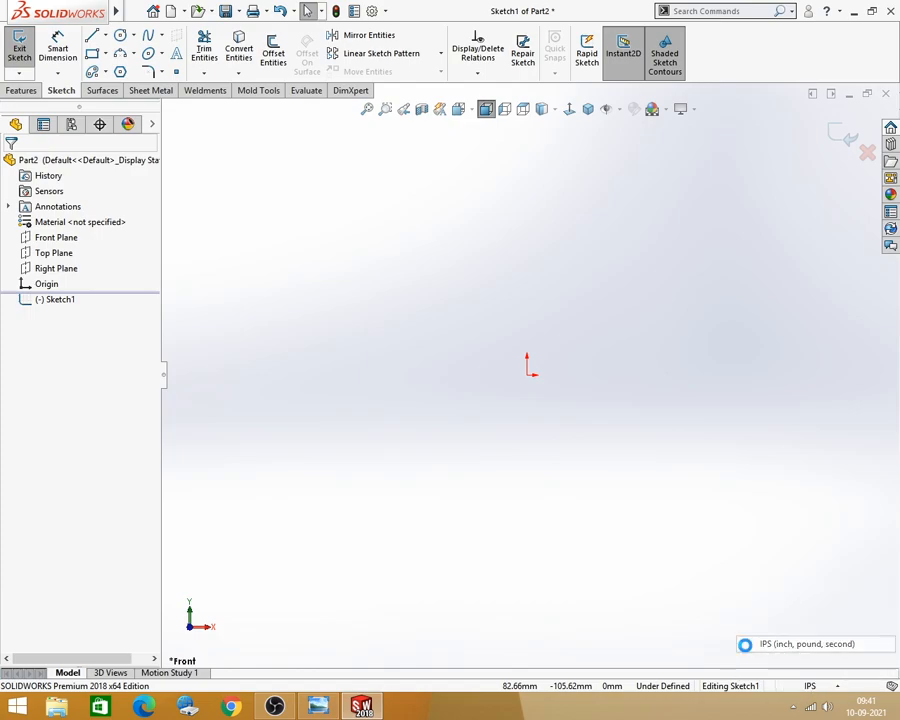
{"action": "left_click", "coordinate": [805, 685]}
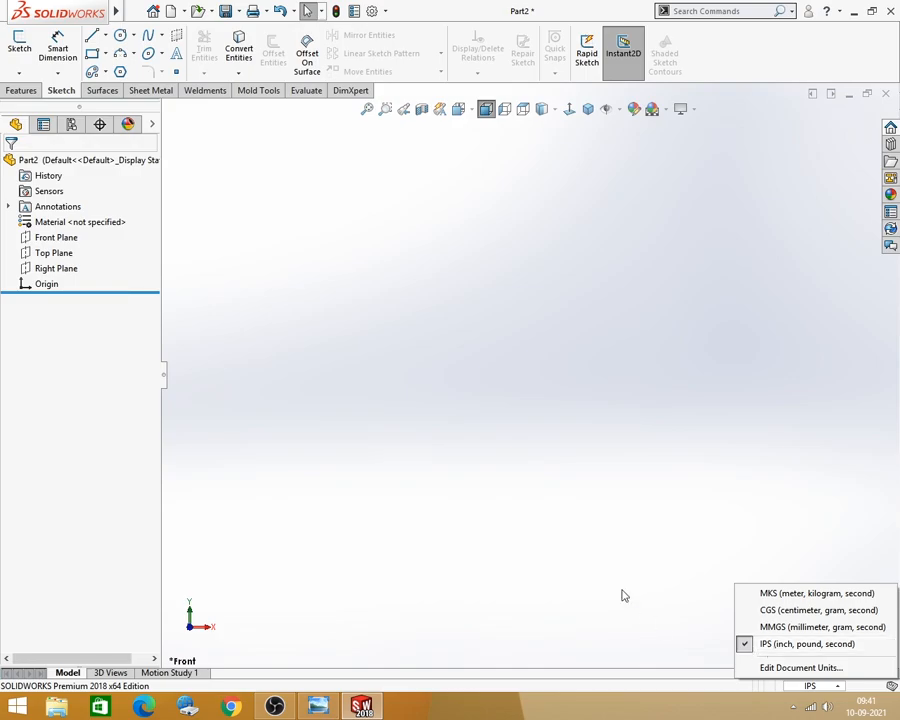
Step: Start a sketch on the Front Plane and draw a circle of about 0.89 in radius centred on the origin
{"action": "left_click", "coordinate": [19, 45]}
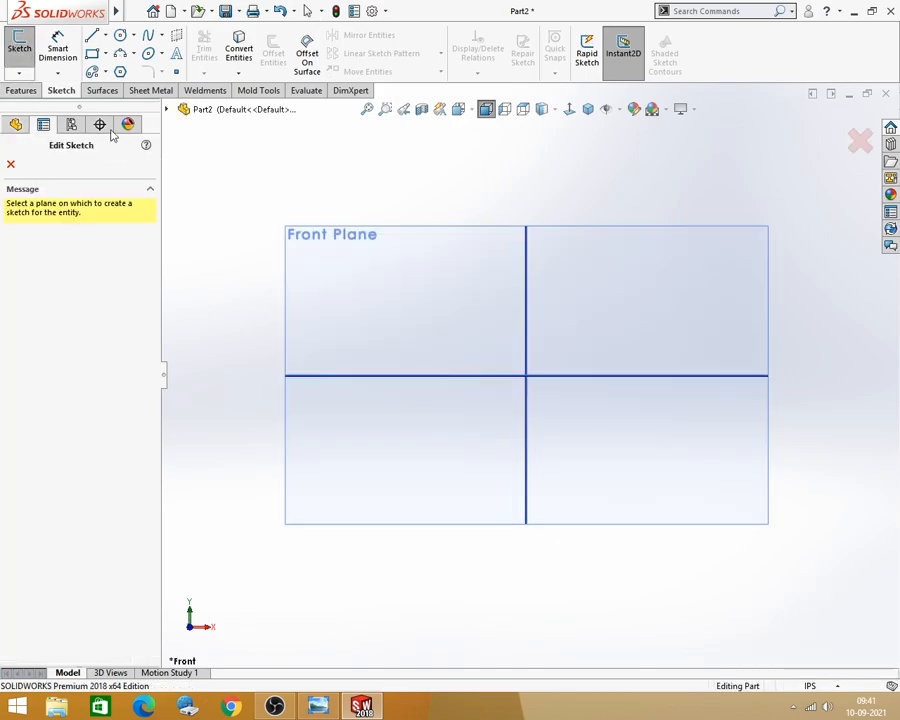
{"action": "left_click", "coordinate": [382, 257]}
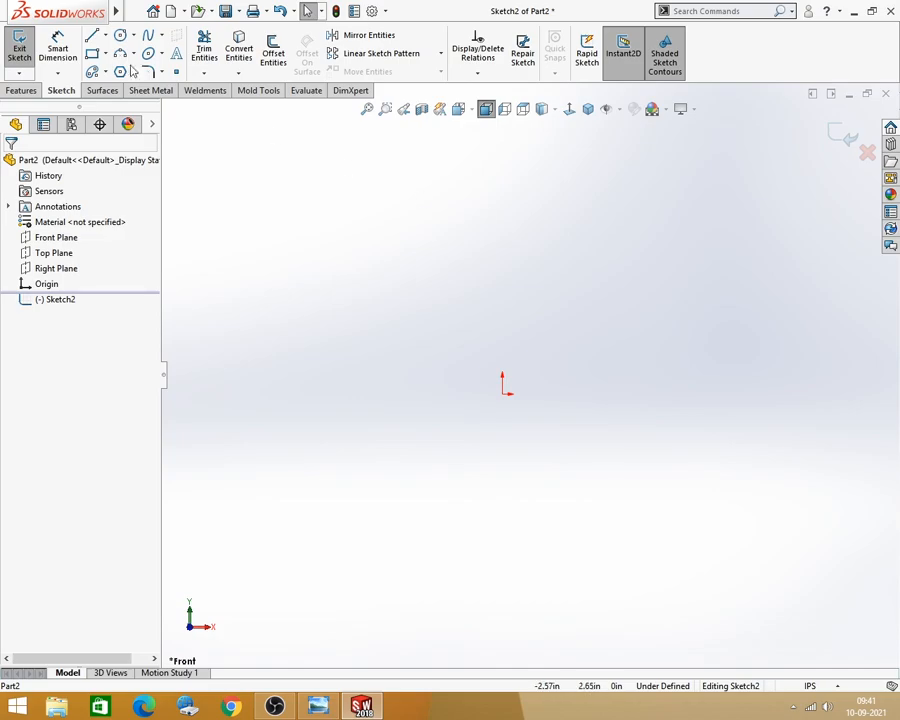
{"action": "left_click", "coordinate": [120, 35]}
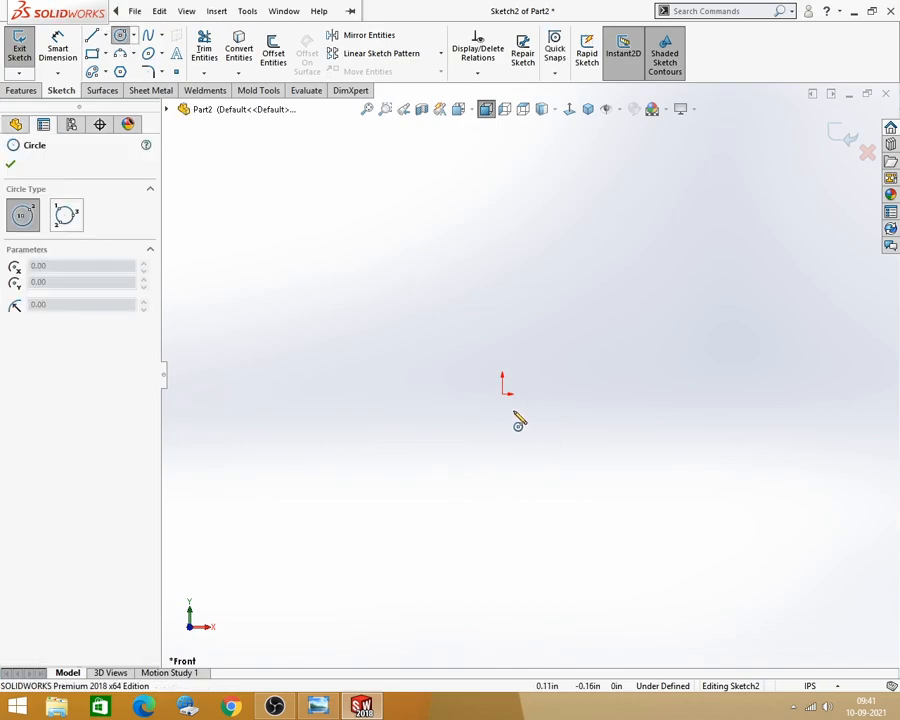
{"action": "left_click", "coordinate": [502, 393]}
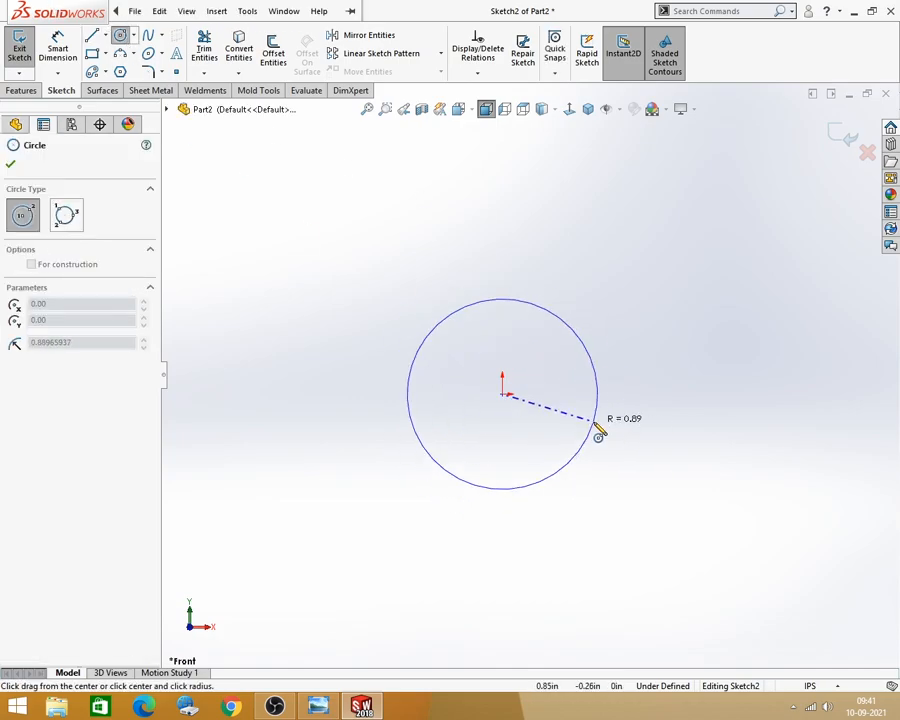
{"action": "left_click", "coordinate": [597, 424]}
{"action": "key", "text": "Escape"}
Step: Dimension the circle's diameter to 1 in, place the dimension close beside the circle and exit the sketch
{"action": "left_click", "coordinate": [560, 325]}
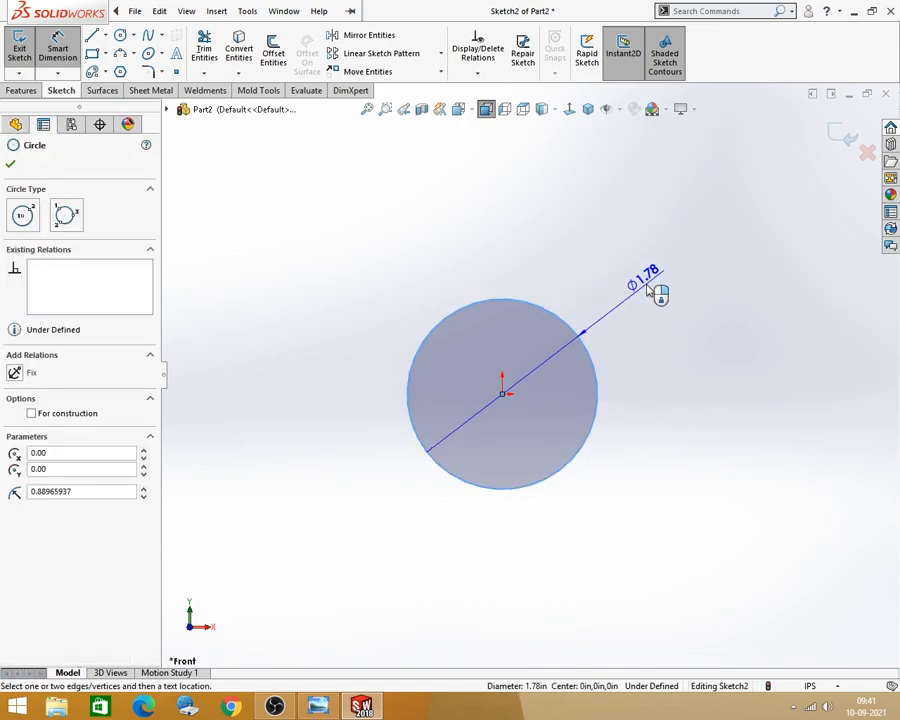
{"action": "left_click", "coordinate": [652, 290]}
{"action": "type", "text": "1"}
{"action": "key", "text": "Return"}
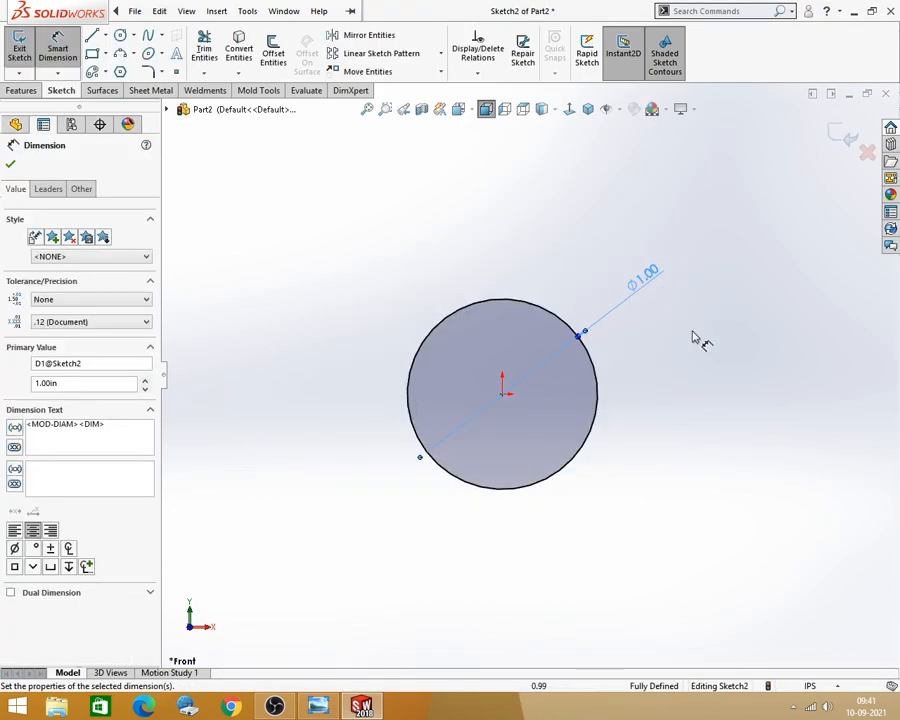
{"action": "left_click", "coordinate": [585, 261]}
{"action": "left_click_drag", "start_coordinate": [652, 285], "coordinate": [641, 321]}
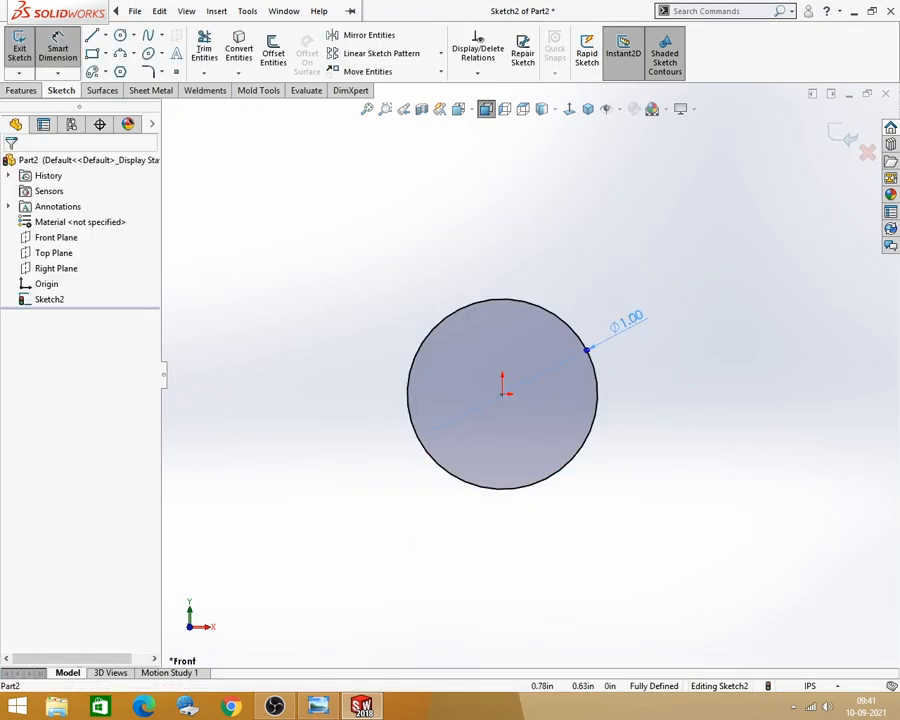
{"action": "scroll", "coordinate": [545, 364], "scroll_direction": "down", "scroll_amount": 2}
{"action": "scroll", "coordinate": [480, 420], "scroll_direction": "down", "scroll_amount": 1}
{"action": "scroll", "coordinate": [482, 416], "scroll_direction": "up", "scroll_amount": 1}
{"action": "left_click_drag", "start_coordinate": [656, 310], "coordinate": [644, 321]}
{"action": "left_click", "coordinate": [683, 376]}
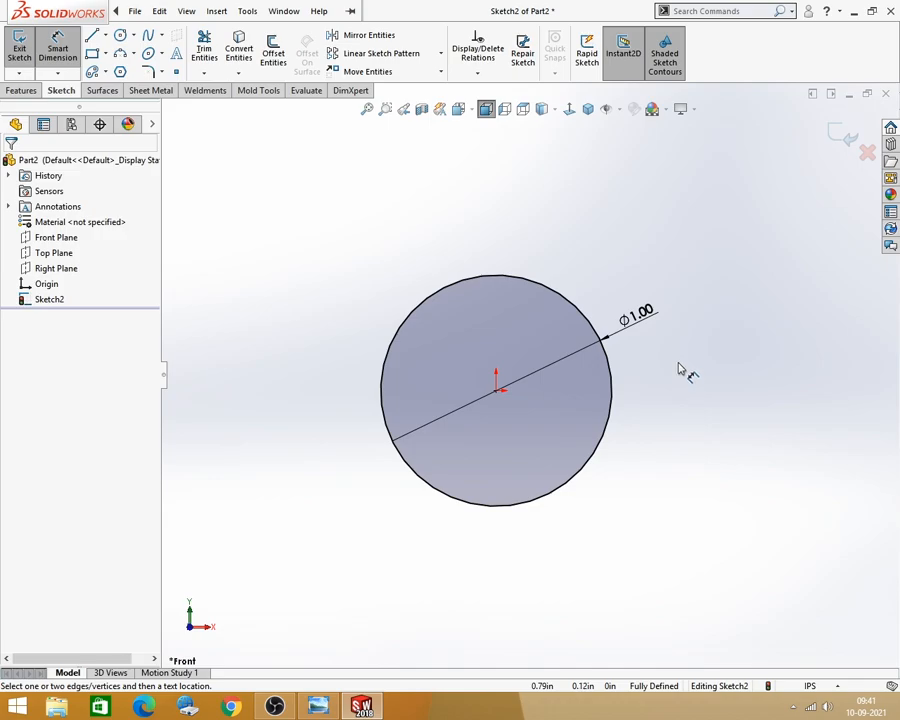
{"action": "left_click", "coordinate": [842, 138]}
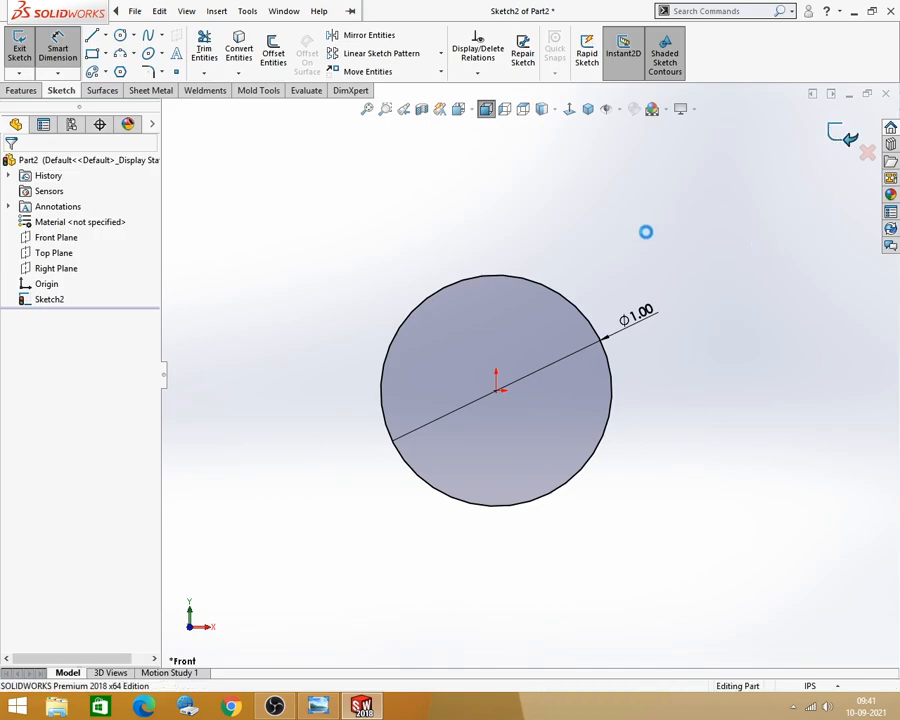
Step: Start a Helix and Spiral curve based on the sketched 1 in circle
{"action": "left_click", "coordinate": [442, 245]}
{"action": "left_click", "coordinate": [4, 90]}
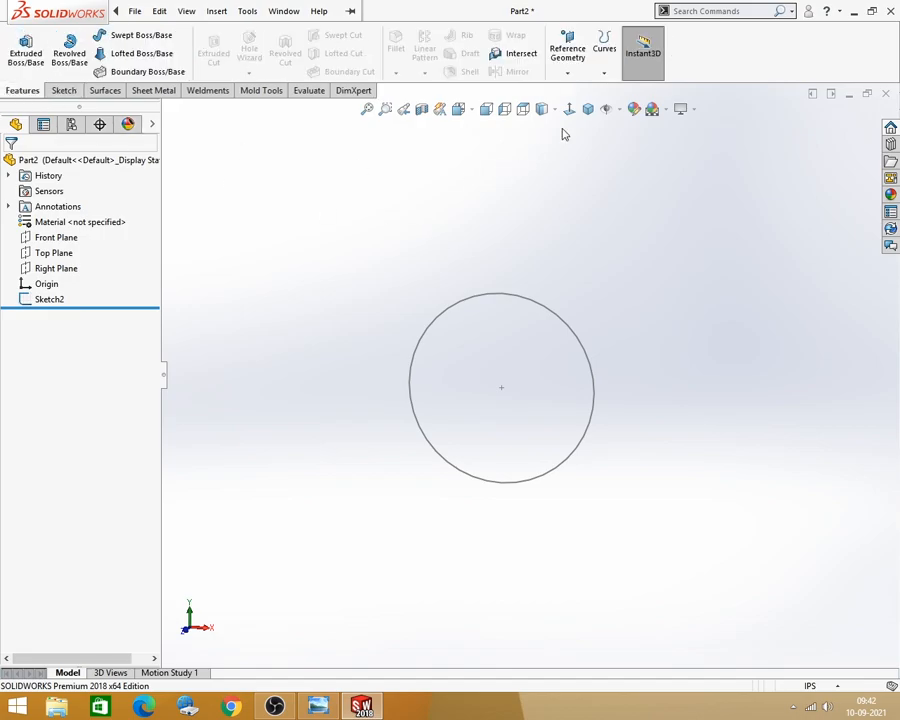
{"action": "left_click", "coordinate": [603, 74]}
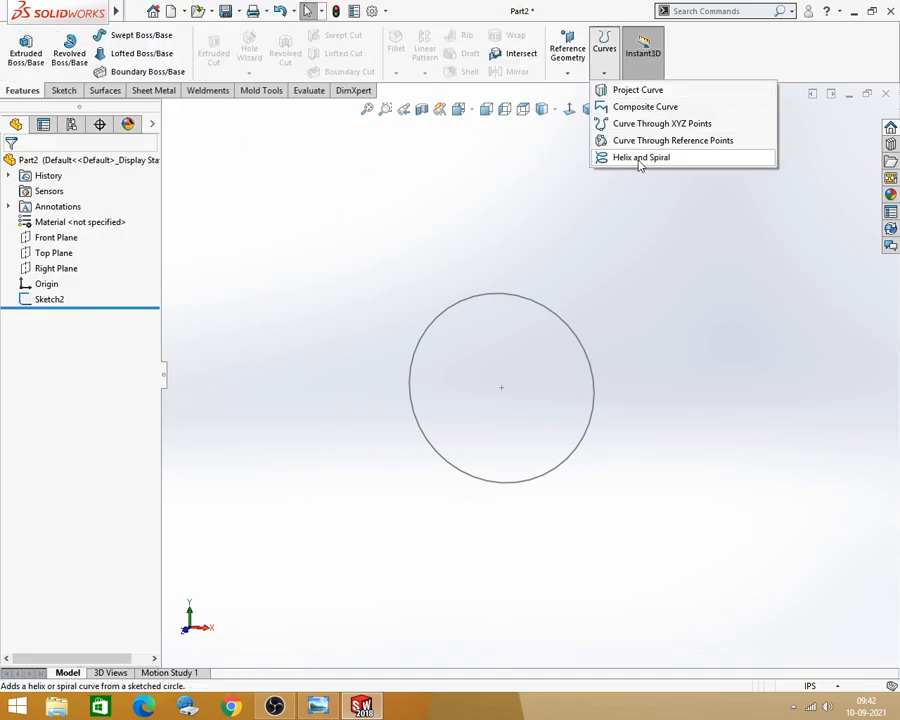
{"action": "left_click", "coordinate": [648, 229]}
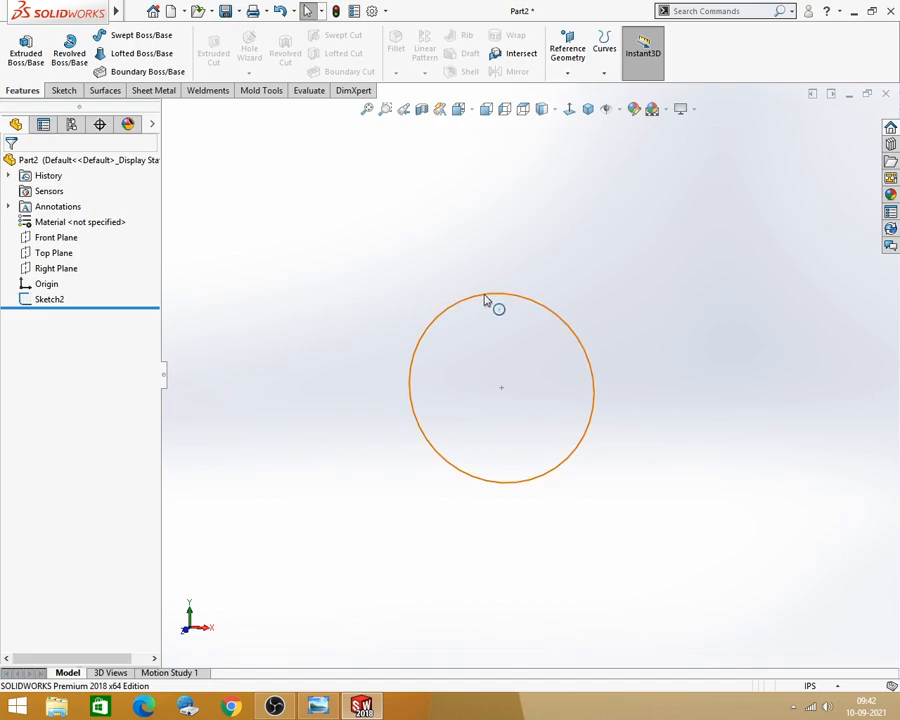
{"action": "left_click", "coordinate": [603, 73]}
{"action": "left_click", "coordinate": [618, 155]}
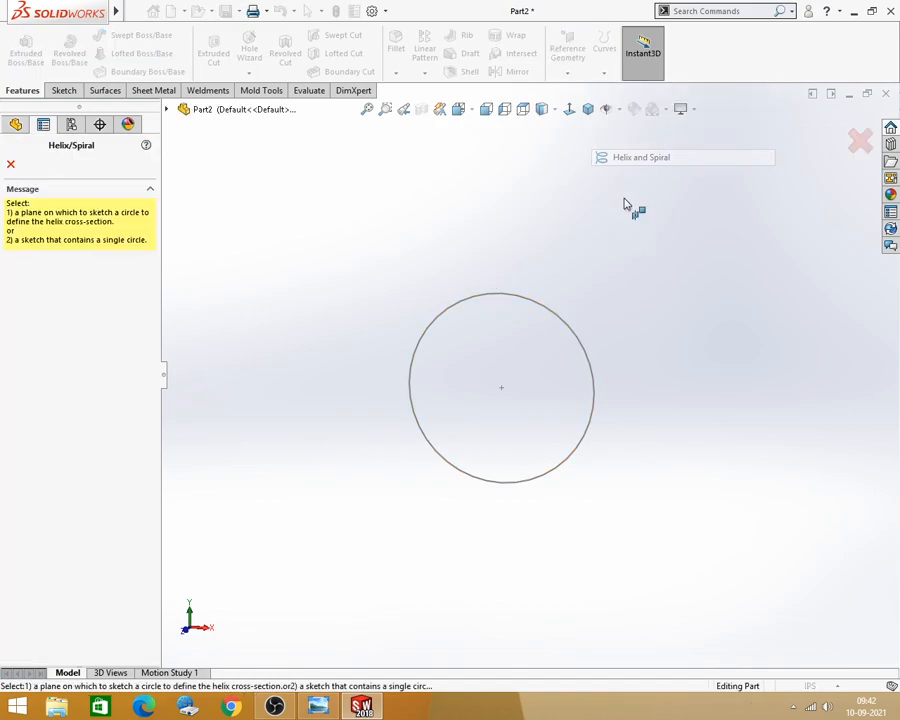
{"action": "left_click", "coordinate": [533, 300]}
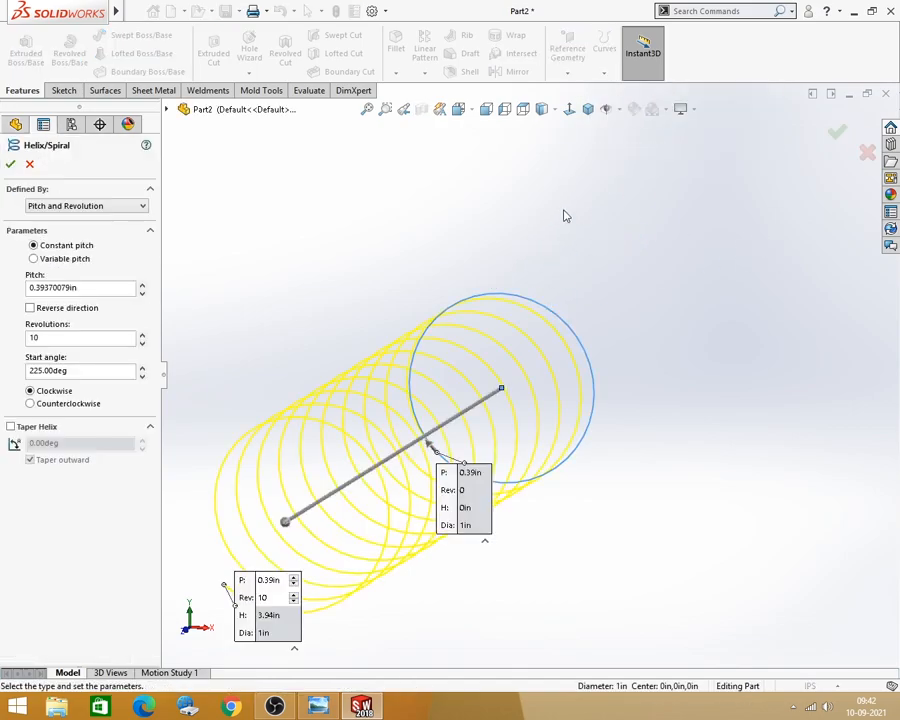
Step: Reverse the direction of the helix so it extends to the other side of the circle
{"action": "key", "text": "z"}
{"action": "middle_click_drag", "start_coordinate": [405, 293], "coordinate": [450, 367]}
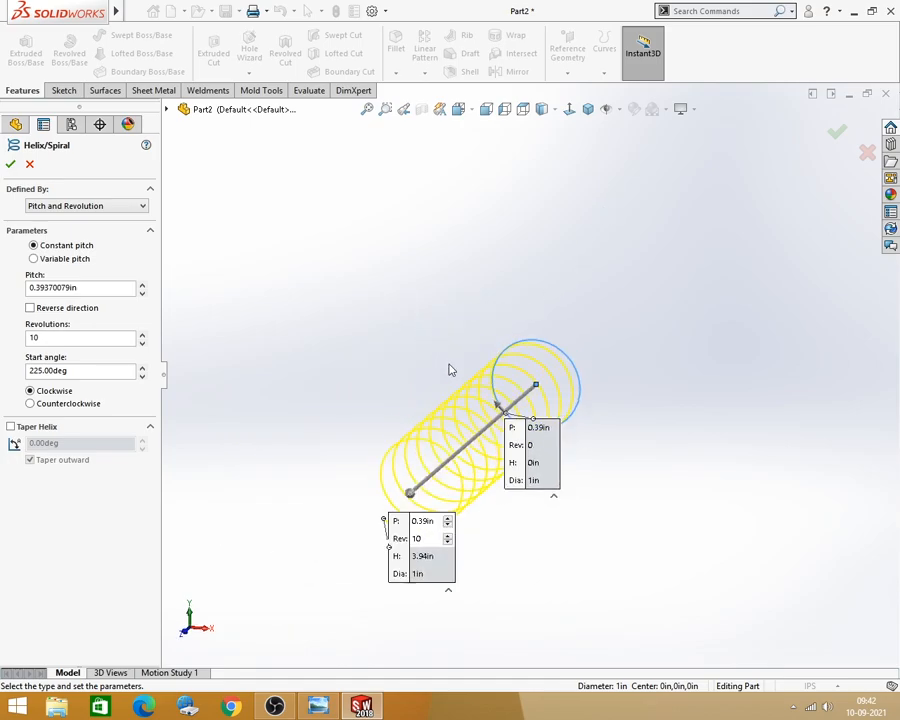
{"action": "scroll", "coordinate": [534, 490], "scroll_direction": "down", "scroll_amount": 1}
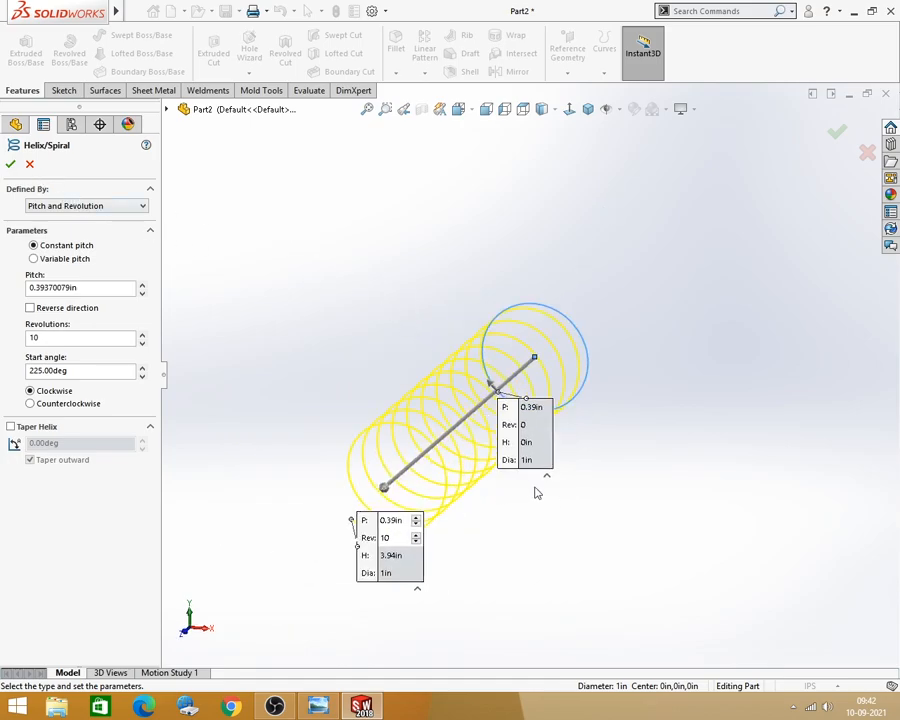
{"action": "middle_click_drag", "start_coordinate": [485, 467], "coordinate": [464, 474]}
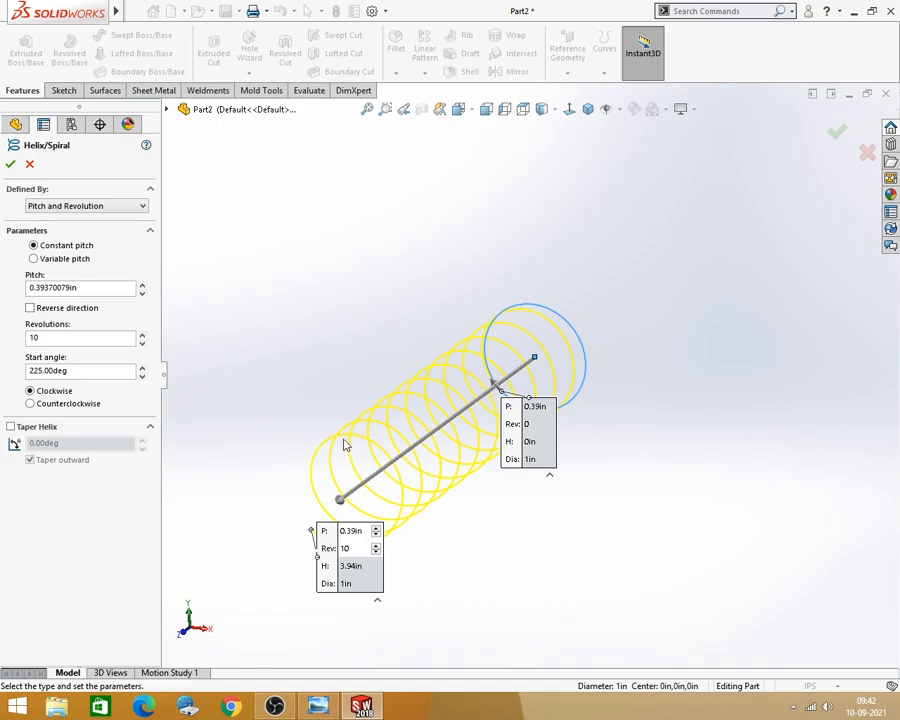
{"action": "left_click", "coordinate": [30, 307]}
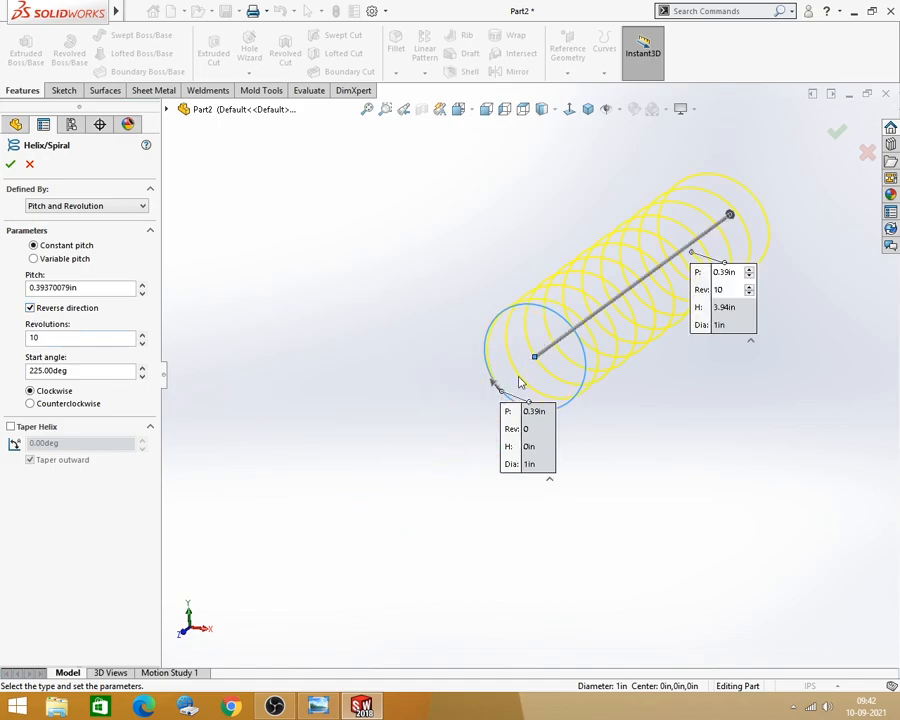
Step: Move the start and end parameter callouts away from the helix preview
{"action": "left_click_drag", "start_coordinate": [528, 440], "coordinate": [372, 323]}
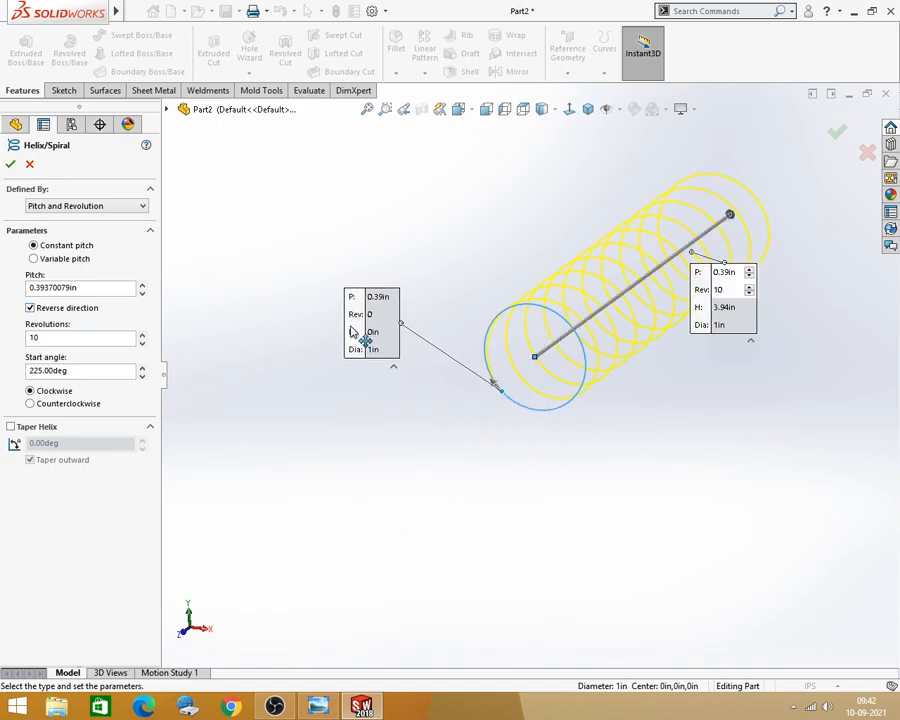
{"action": "left_click_drag", "start_coordinate": [722, 327], "coordinate": [775, 377]}
{"action": "scroll", "coordinate": [528, 445], "scroll_direction": "up", "scroll_amount": 2}
{"action": "scroll", "coordinate": [667, 287], "scroll_direction": "down", "scroll_amount": 1}
{"action": "scroll", "coordinate": [478, 378], "scroll_direction": "down", "scroll_amount": 1}
{"action": "scroll", "coordinate": [540, 358], "scroll_direction": "up", "scroll_amount": 1}
{"action": "scroll", "coordinate": [718, 311], "scroll_direction": "down", "scroll_amount": 1}
{"action": "middle_click_drag", "start_coordinate": [701, 318], "coordinate": [684, 325]}
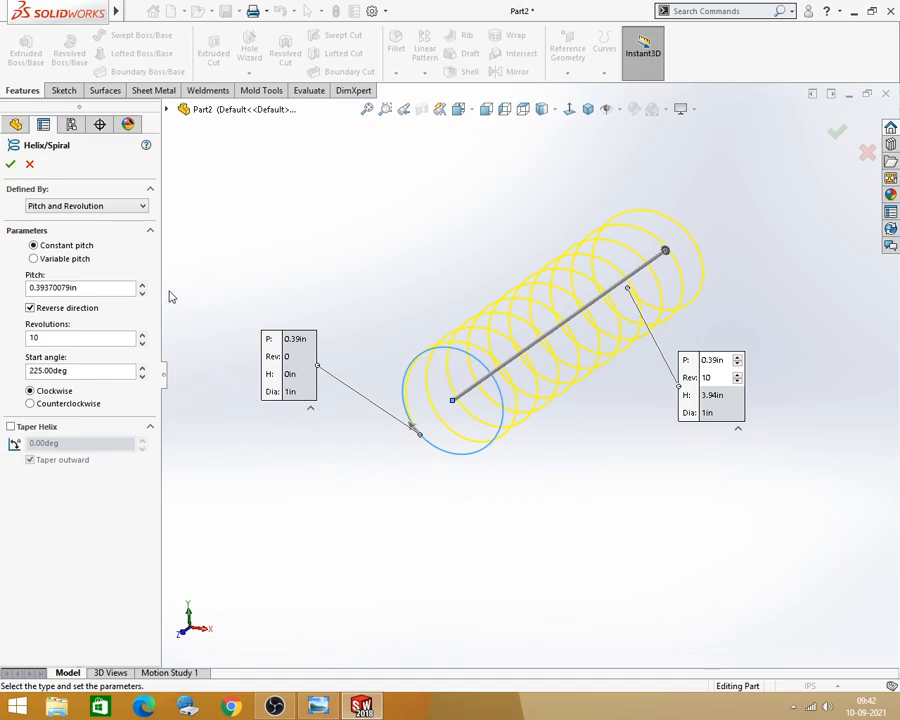
Step: Switch the helix to variable pitch and set the first region's pitch to 0.115 in, following the EX-14.jpg table
{"action": "left_click", "coordinate": [33, 259]}
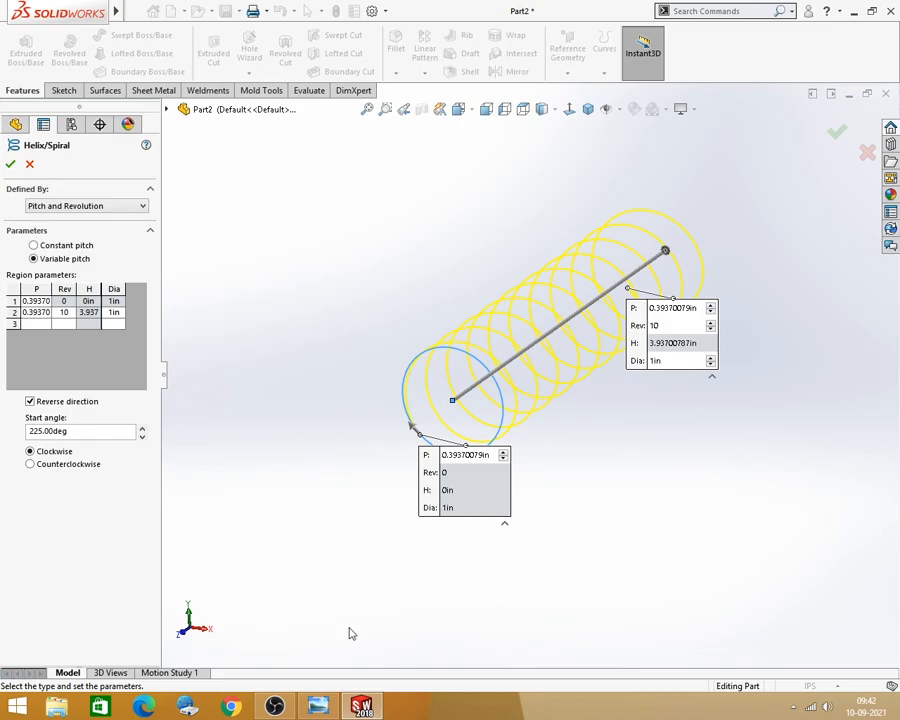
{"action": "key", "text": "alt+Tab"}
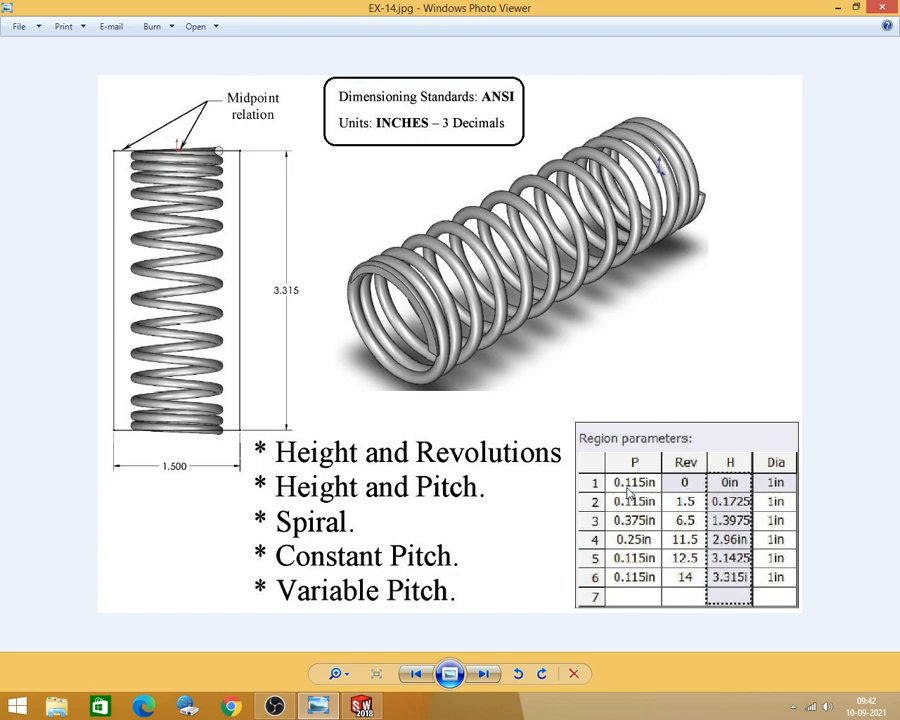
{"action": "left_click", "coordinate": [837, 7]}
{"action": "left_click", "coordinate": [32, 301]}
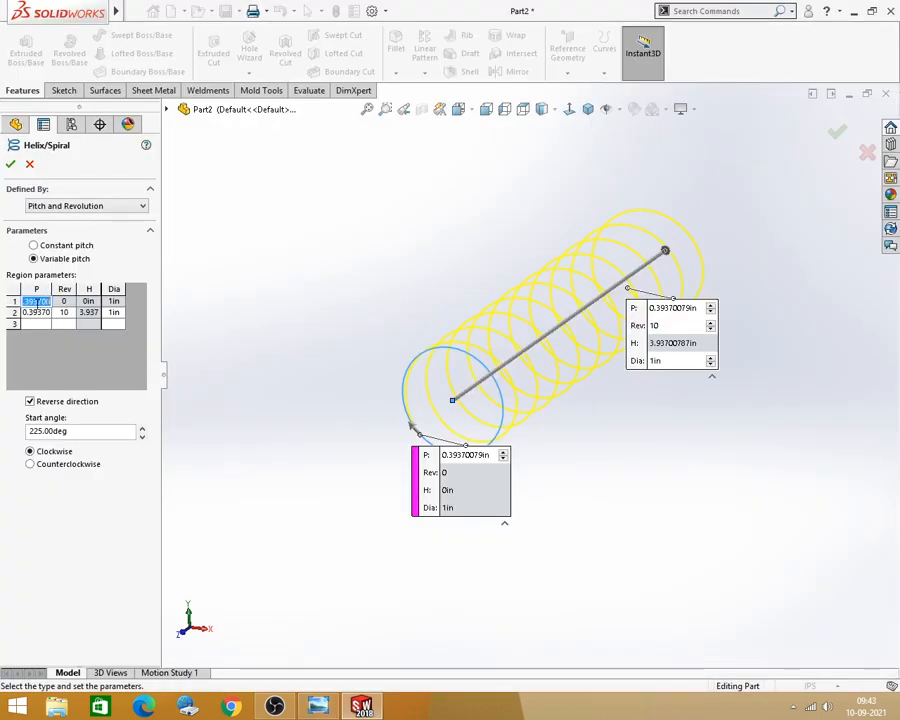
{"action": "key", "text": "BackSpace"}
{"action": "type", "text": ".115"}
{"action": "left_click", "coordinate": [37, 313]}
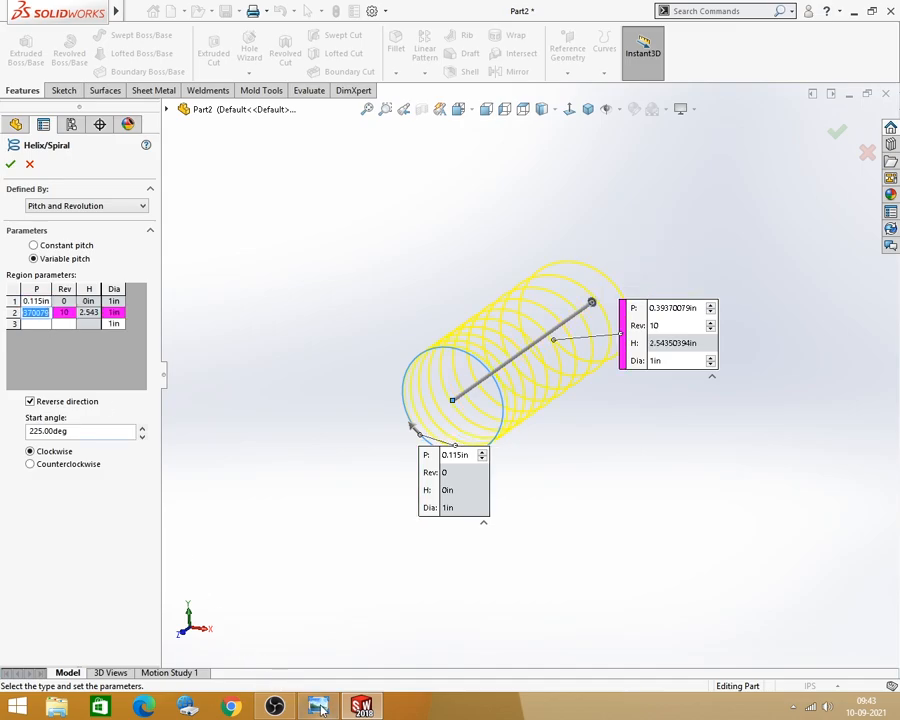
Step: Set the second region's pitch to 0.115 in and its revolutions to 1.5, following the EX-14.jpg table
{"action": "key", "text": "alt+Tab"}
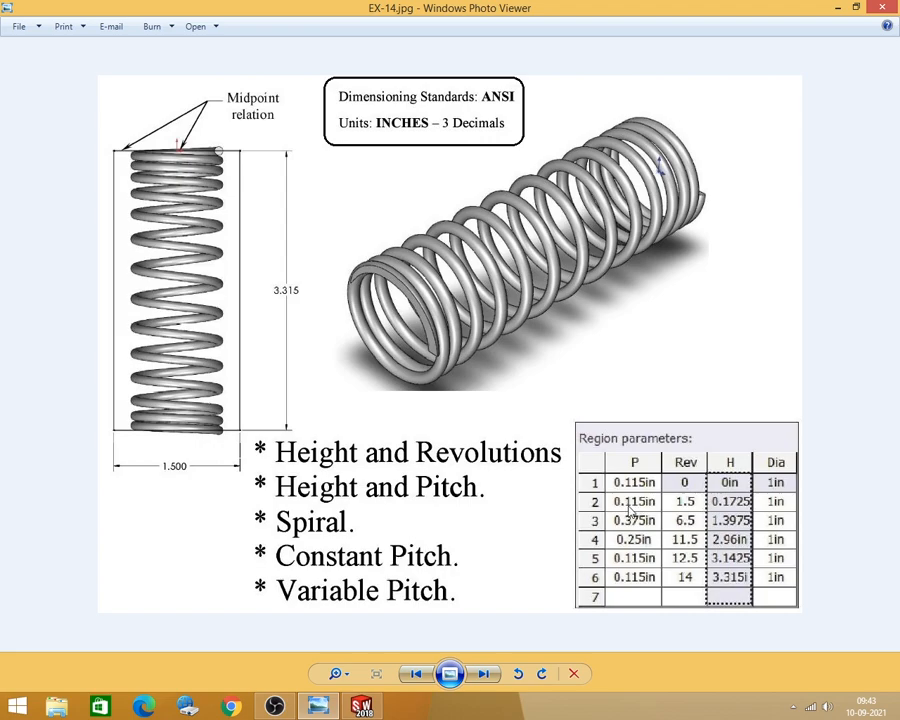
{"action": "left_click", "coordinate": [838, 8]}
{"action": "left_click", "coordinate": [36, 312]}
{"action": "key", "text": "BackSpace"}
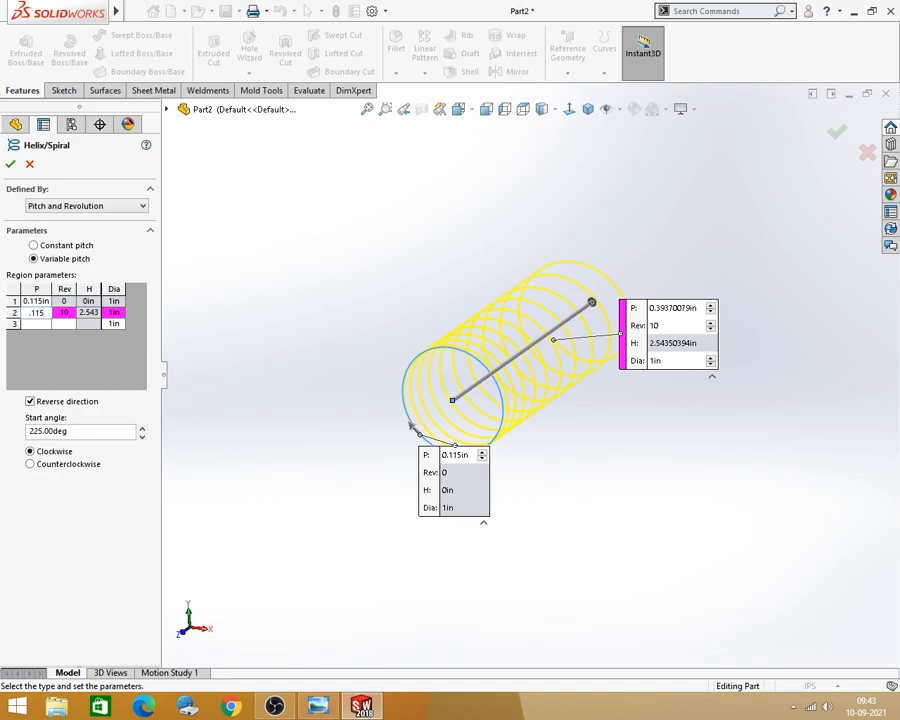
{"action": "type", "text": ".115"}
{"action": "left_click", "coordinate": [318, 706]}
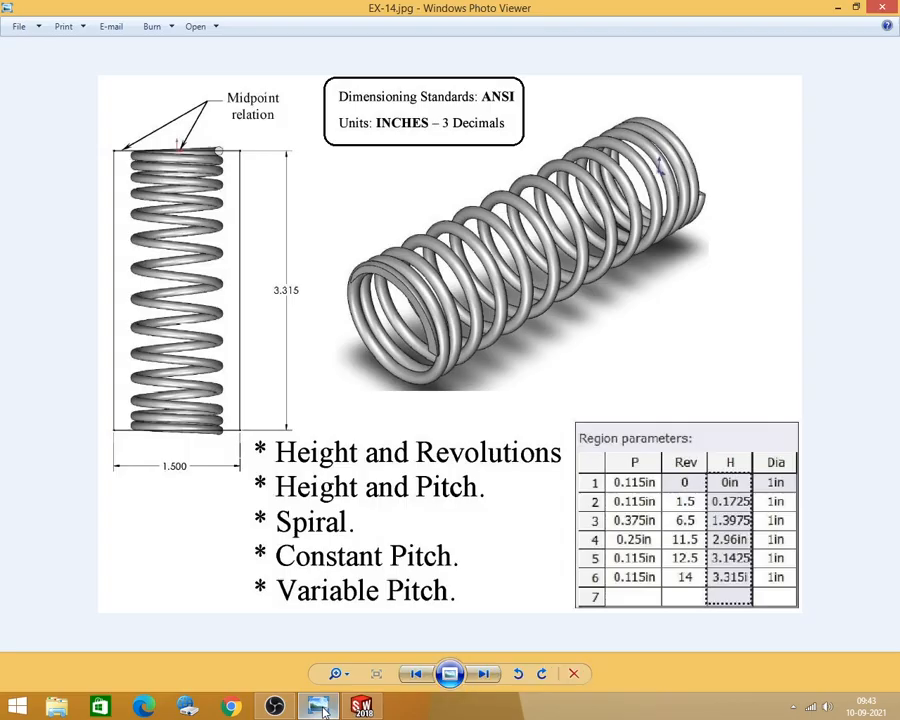
{"action": "left_click", "coordinate": [318, 706]}
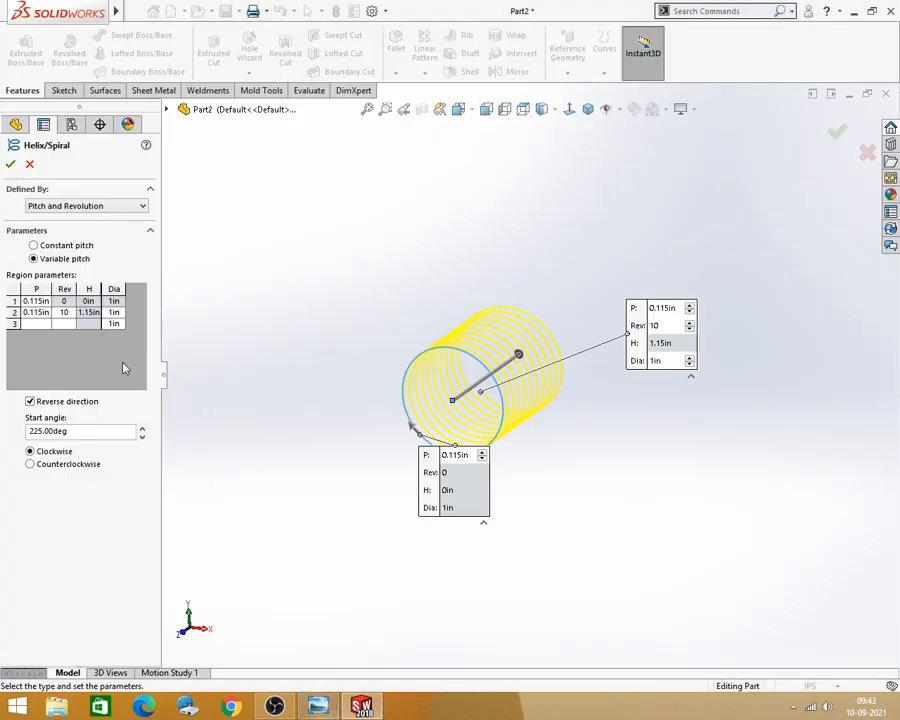
{"action": "left_click", "coordinate": [65, 313]}
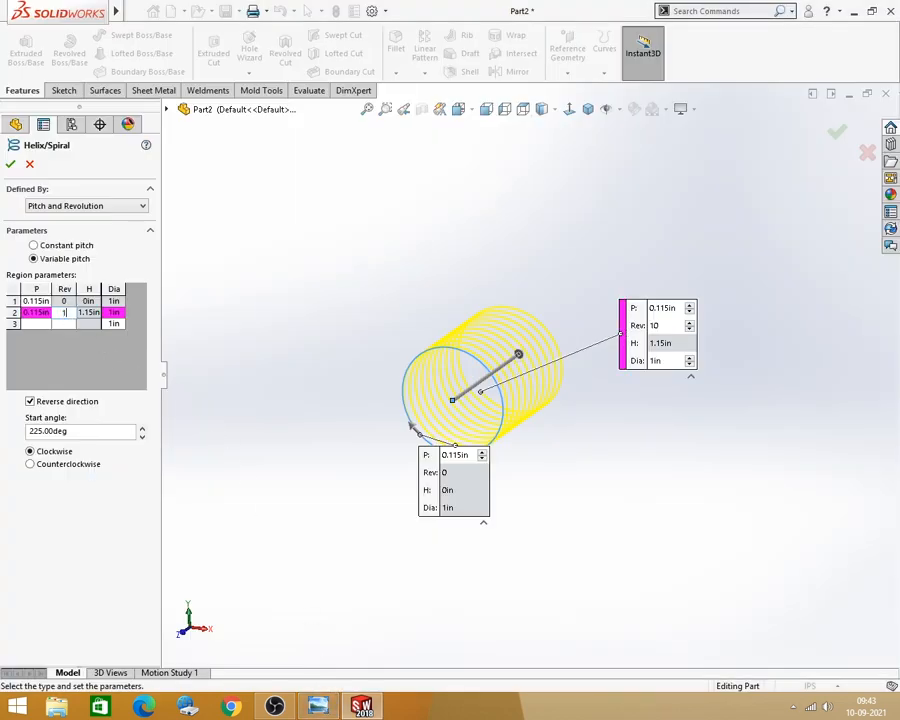
{"action": "type", "text": "1.5"}
{"action": "key", "text": "Tab"}
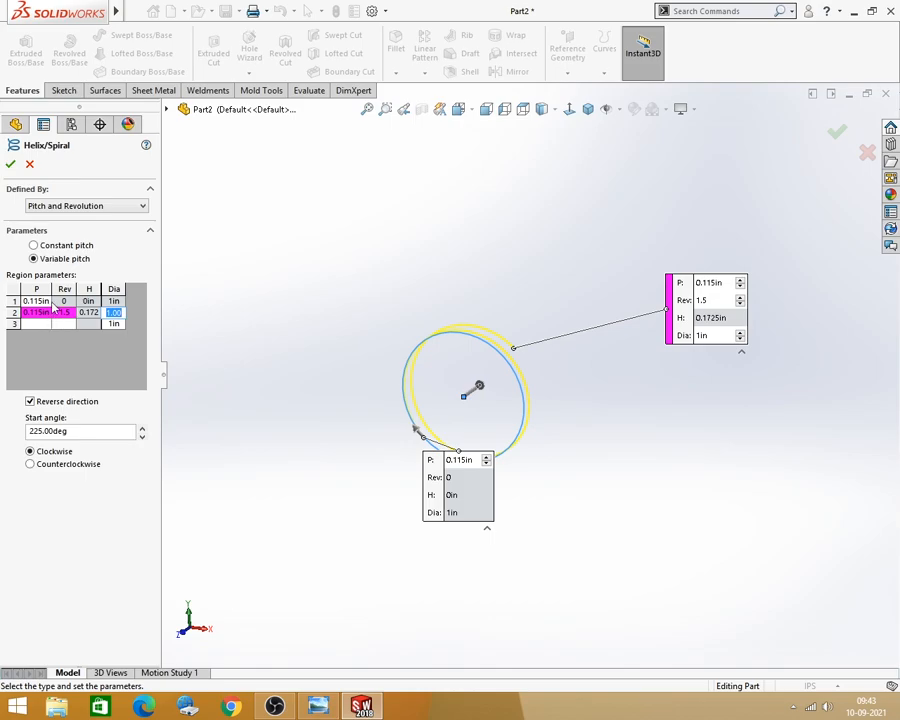
Step: Add a third helix region with a pitch of 0.375 in and 6.5 revolutions, following the EX-14.jpg table
{"action": "left_click", "coordinate": [36, 323]}
{"action": "left_click", "coordinate": [326, 710]}
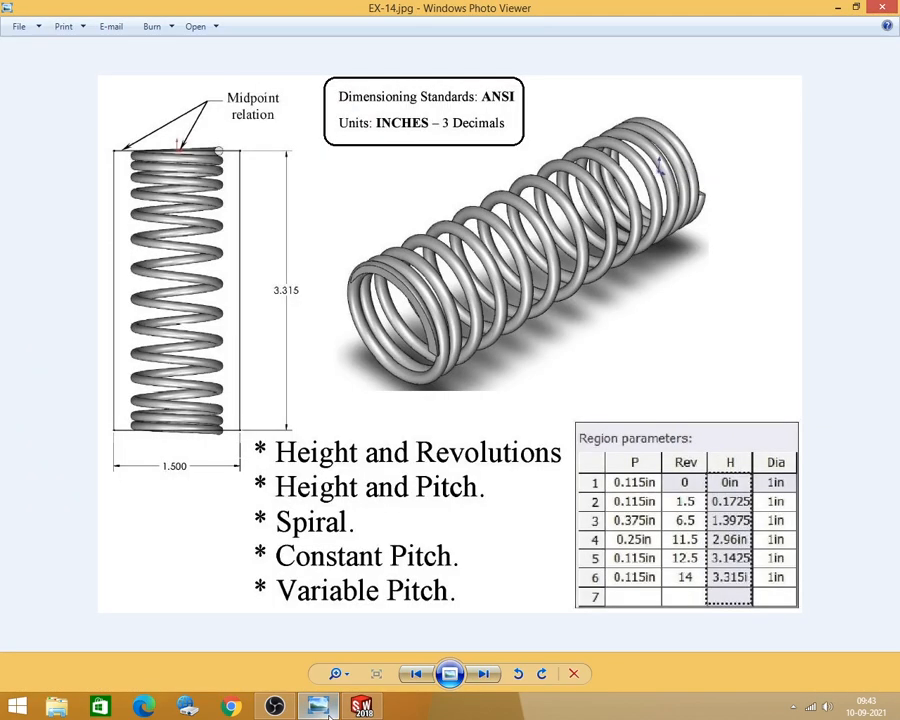
{"action": "left_click", "coordinate": [361, 707]}
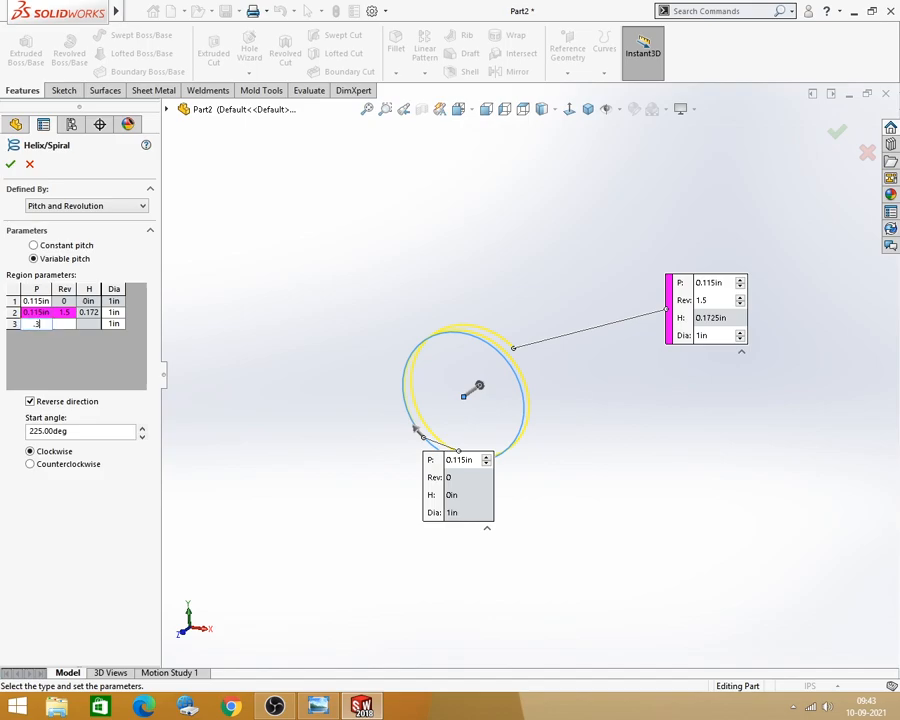
{"action": "left_click", "coordinate": [326, 710]}
{"action": "left_click", "coordinate": [326, 710]}
{"action": "key", "text": "Return"}
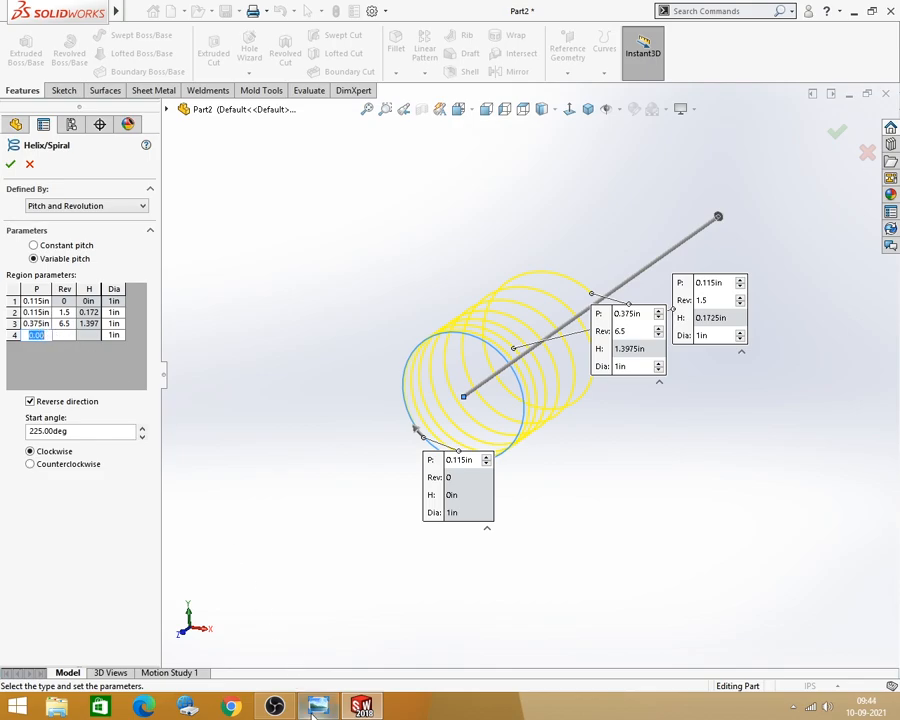
Step: Add a fourth helix region with a pitch of 0.25 in and 11.5 revolutions, following the EX-14.jpg table
{"action": "key", "text": "alt+Tab"}
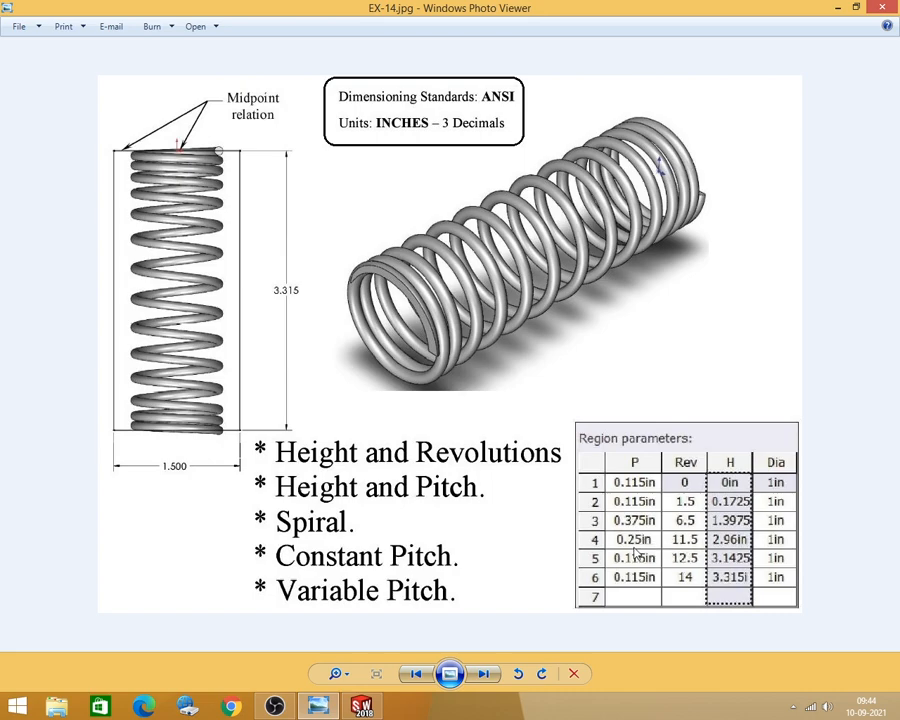
{"action": "left_click", "coordinate": [317, 710]}
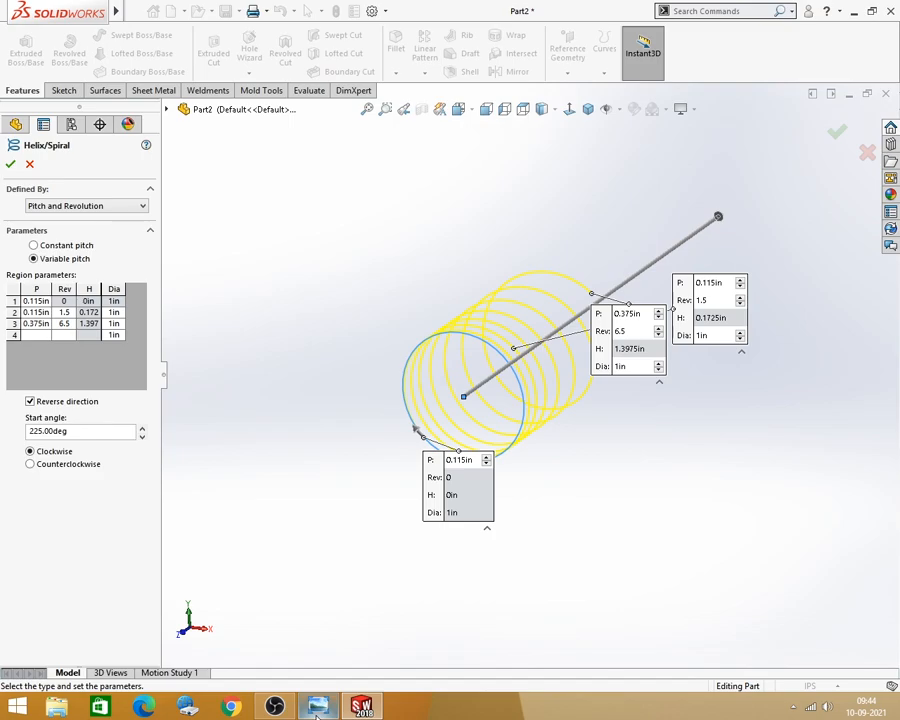
{"action": "left_click", "coordinate": [37, 337]}
{"action": "left_click", "coordinate": [320, 710]}
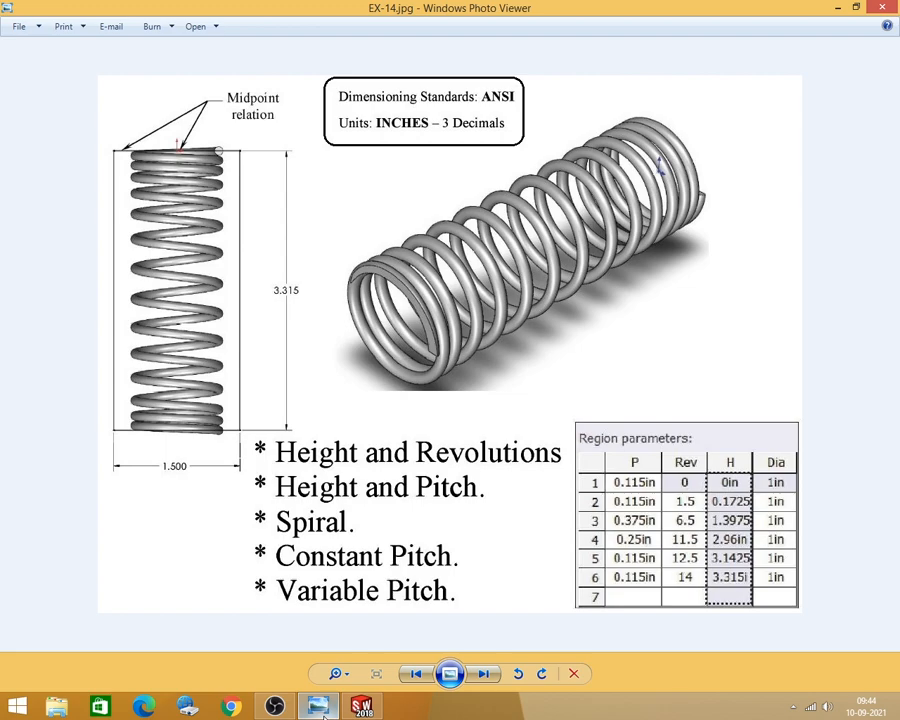
{"action": "left_click", "coordinate": [320, 708]}
{"action": "left_click", "coordinate": [35, 336]}
{"action": "type", "text": "0.25"}
{"action": "key", "text": "Tab"}
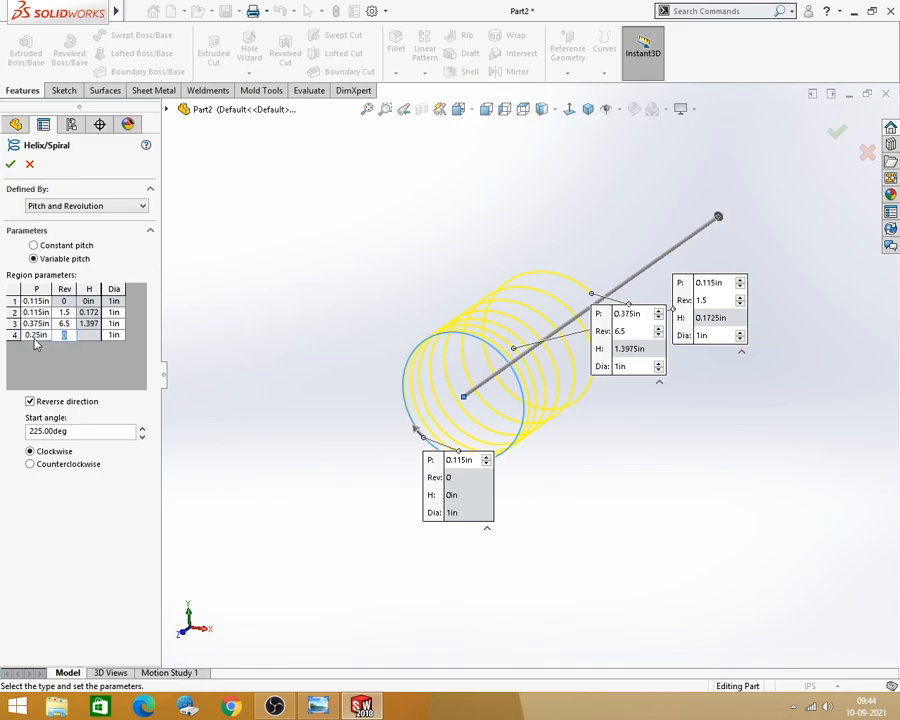
{"action": "left_click", "coordinate": [317, 708]}
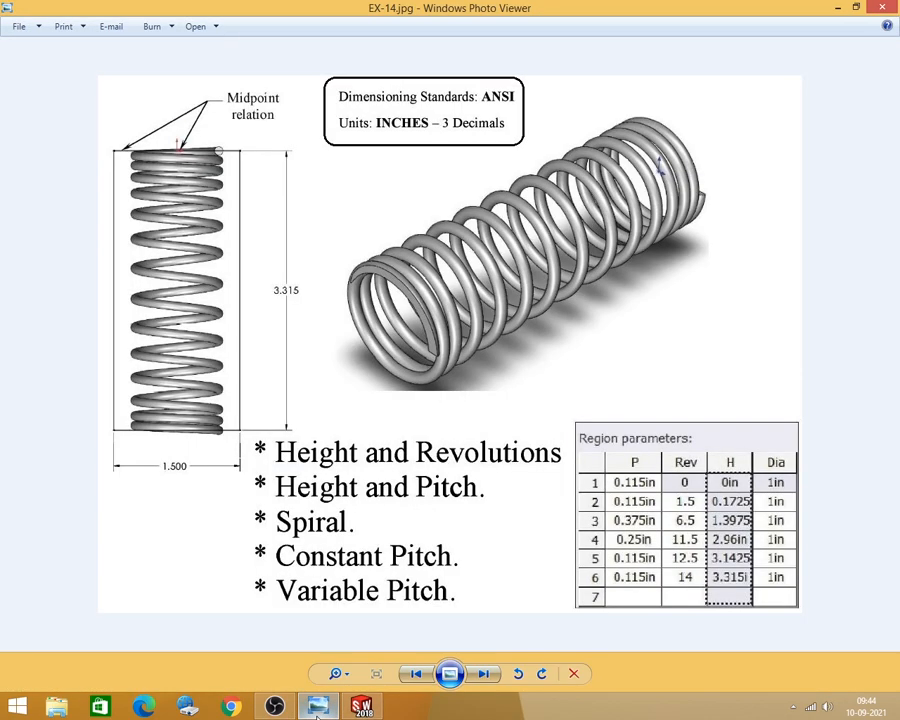
{"action": "left_click", "coordinate": [317, 708]}
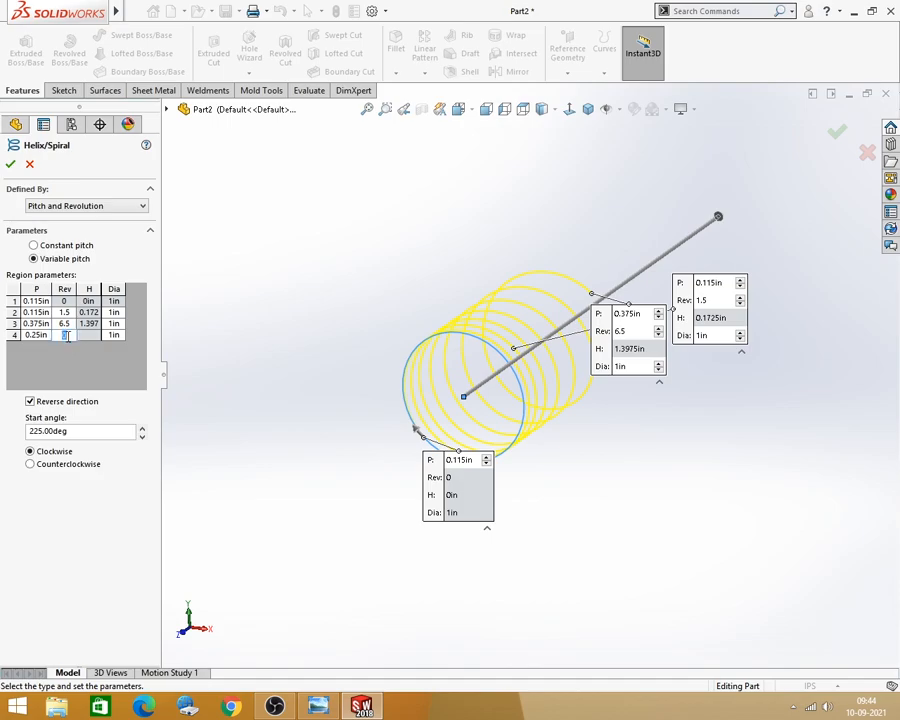
{"action": "key", "text": "Return"}
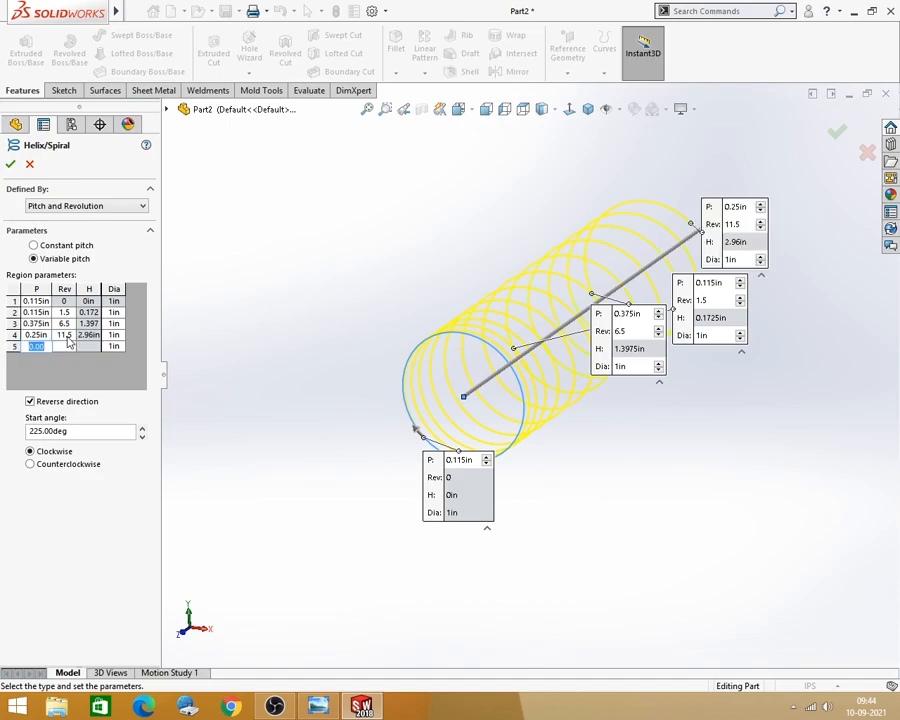
Step: Add a fifth helix region with a pitch of 0.115 in and 12.5 revolutions, following the EX-14.jpg table
{"action": "left_click", "coordinate": [317, 708]}
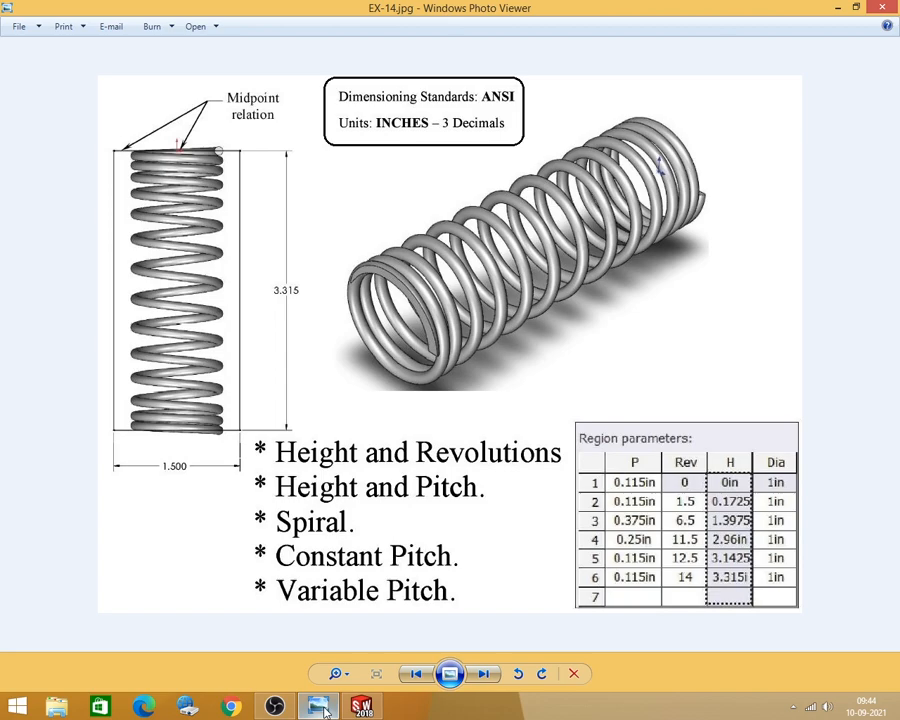
{"action": "left_click", "coordinate": [320, 707]}
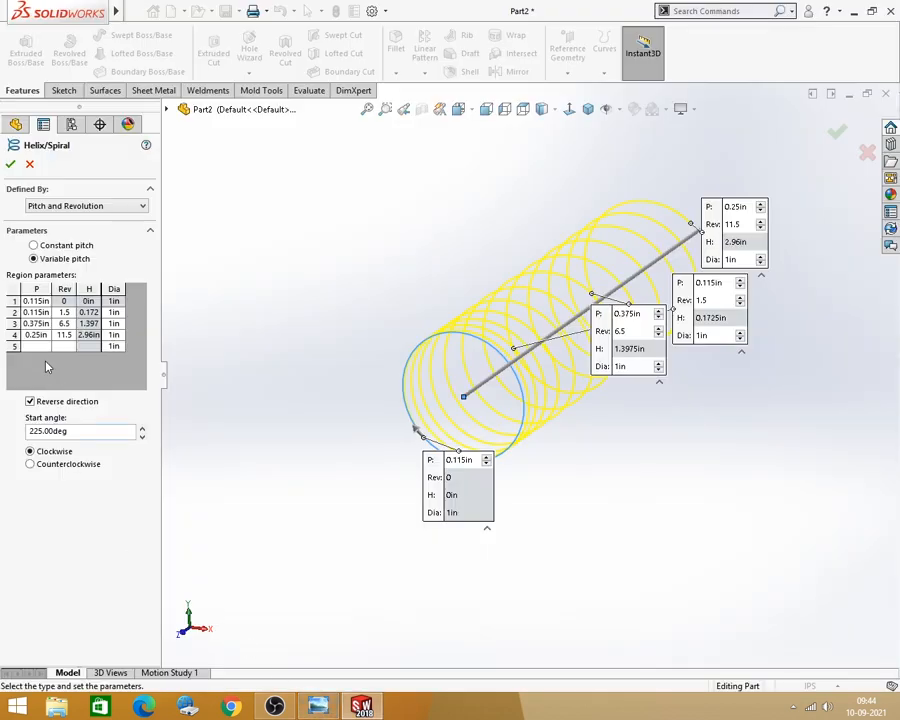
{"action": "type", "text": ".1"}
{"action": "left_click", "coordinate": [318, 707]}
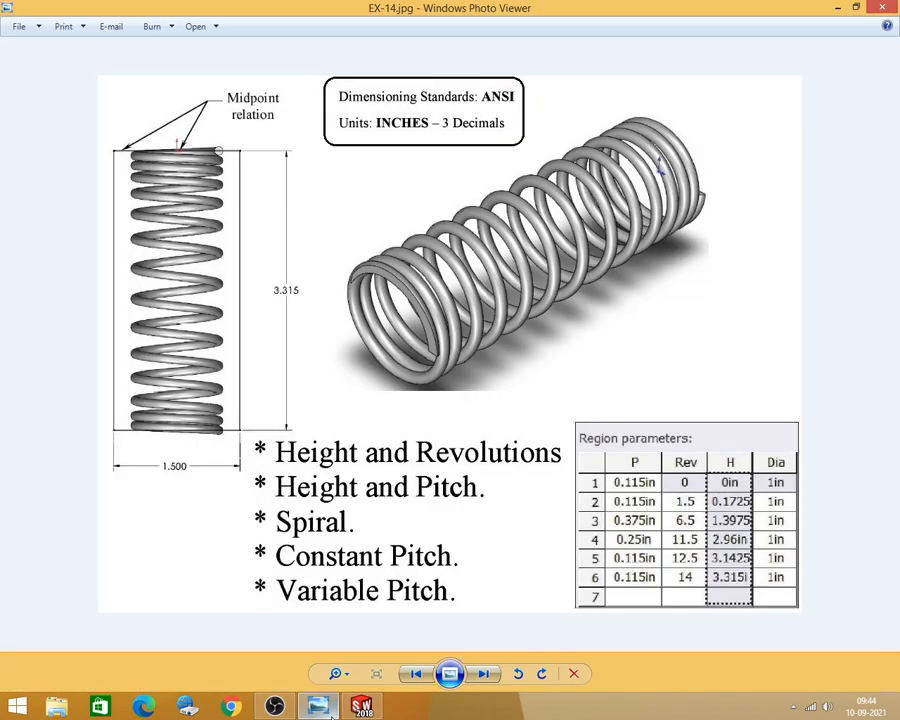
{"action": "left_click", "coordinate": [318, 707]}
{"action": "left_click", "coordinate": [64, 346]}
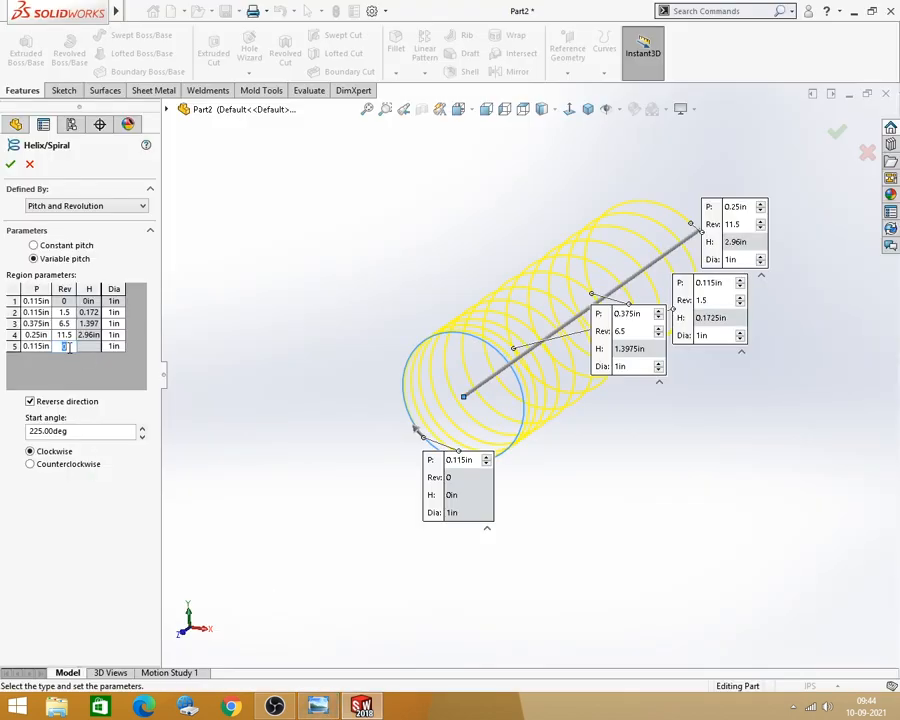
{"action": "key", "text": "Return"}
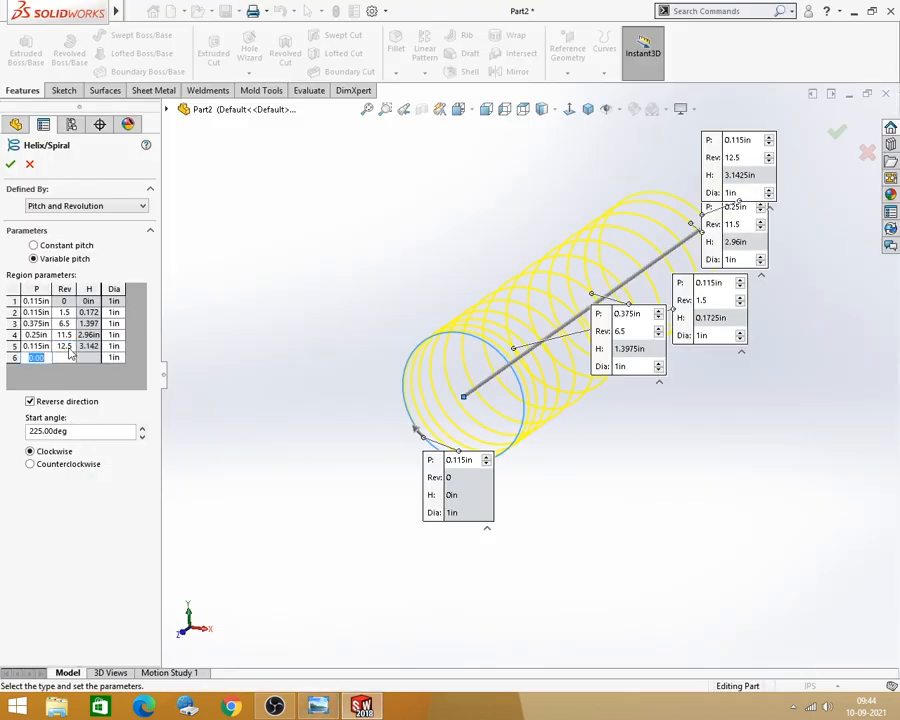
Step: Add a sixth helix region with a pitch of 0.115 in and 14 revolutions
{"action": "type", "text": ".11"}
{"action": "left_click", "coordinate": [318, 708]}
{"action": "left_click", "coordinate": [64, 357]}
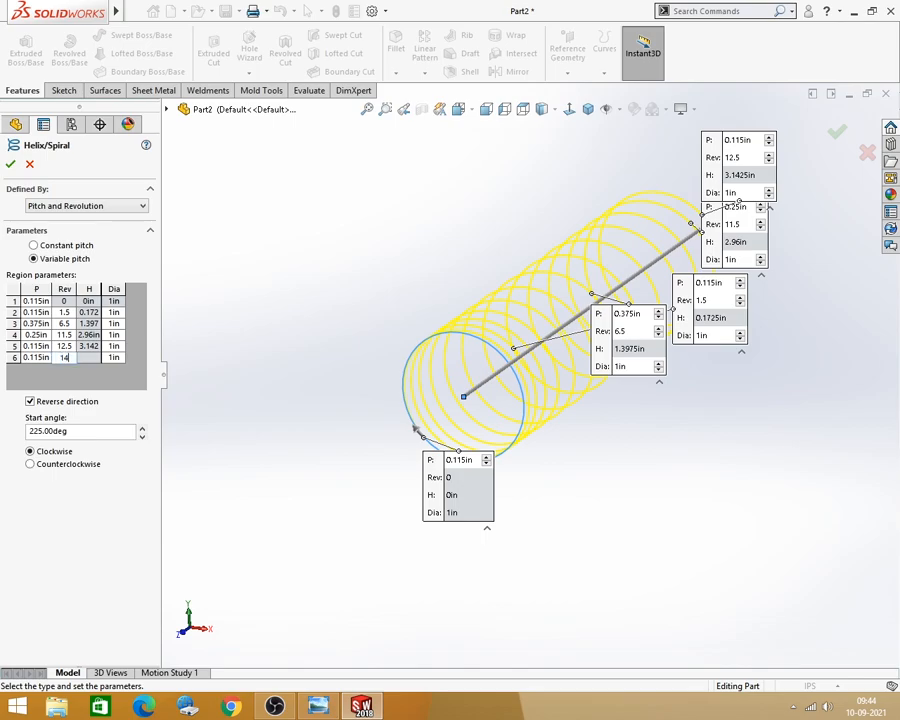
{"action": "type", "text": "14"}
{"action": "key", "text": "Return"}
Step: Check the region table against EX-14.jpg and accept the variable-pitch helix
{"action": "left_click", "coordinate": [316, 708]}
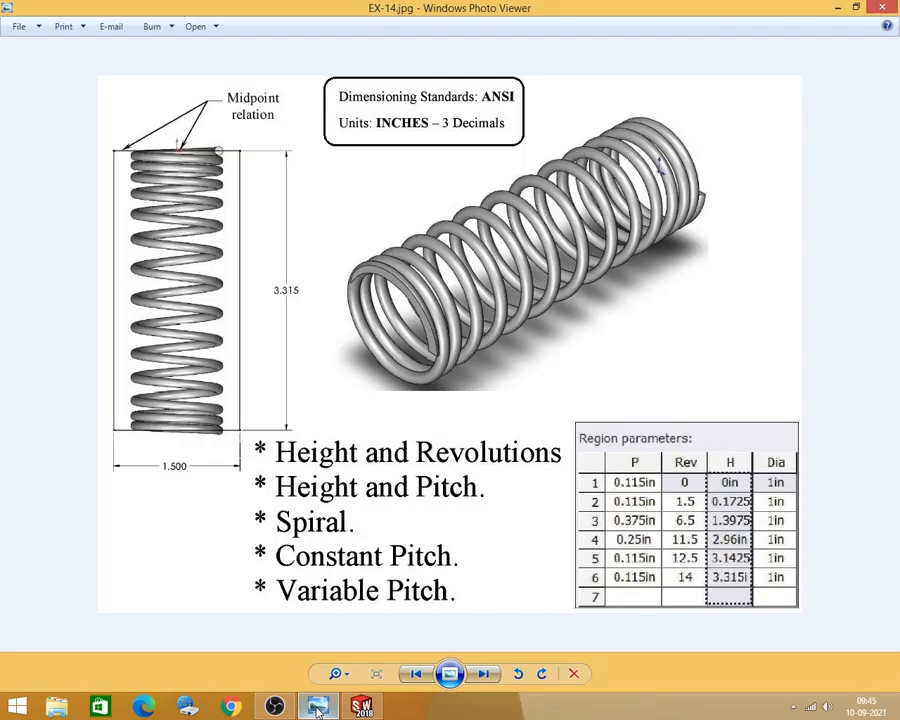
{"action": "left_click", "coordinate": [318, 708]}
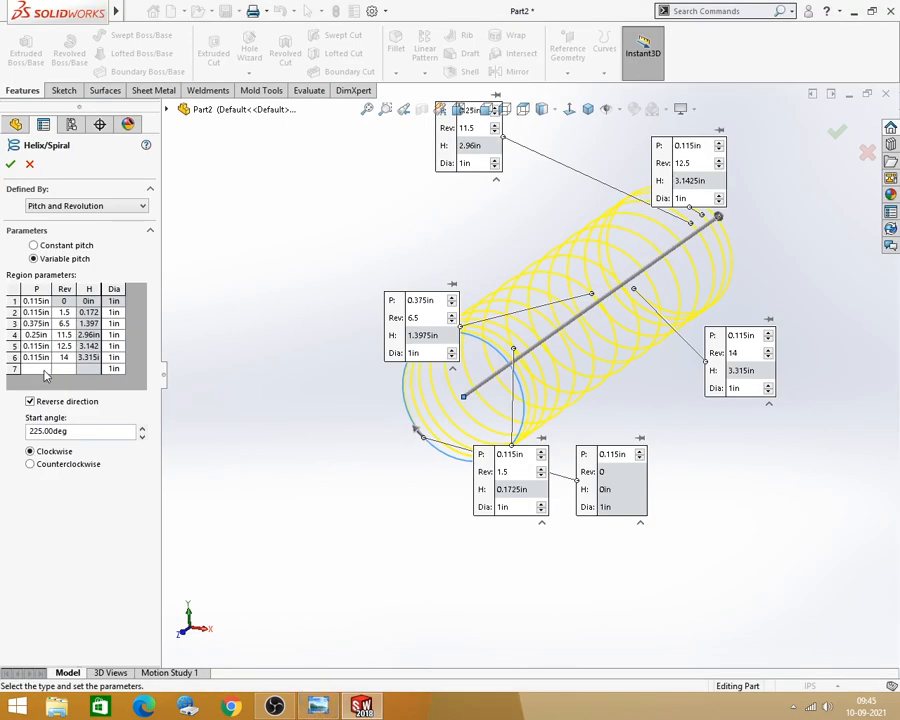
{"action": "left_click", "coordinate": [318, 707]}
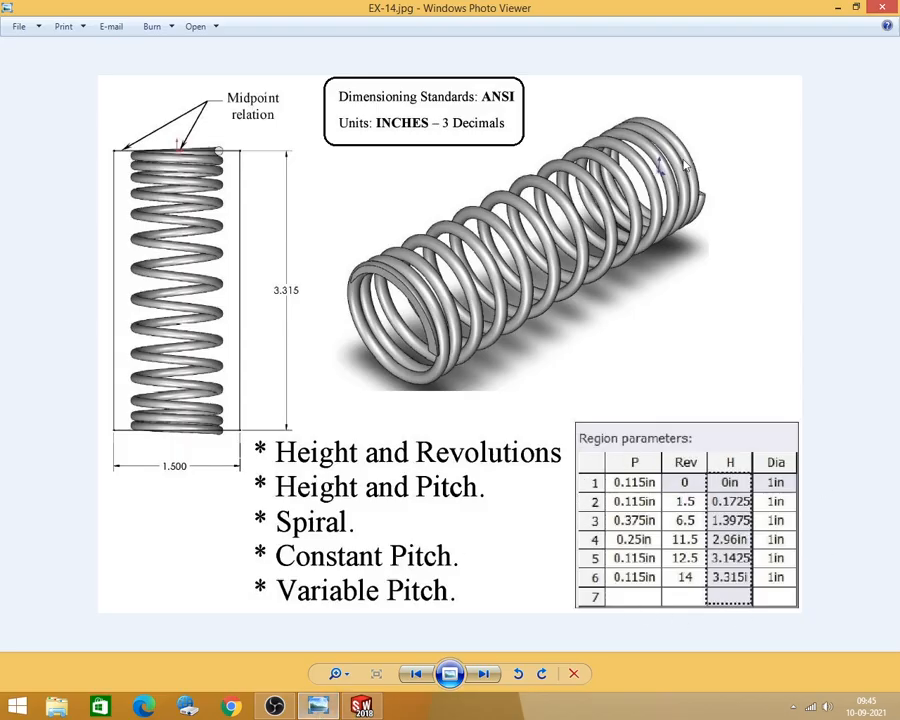
{"action": "left_click", "coordinate": [837, 8]}
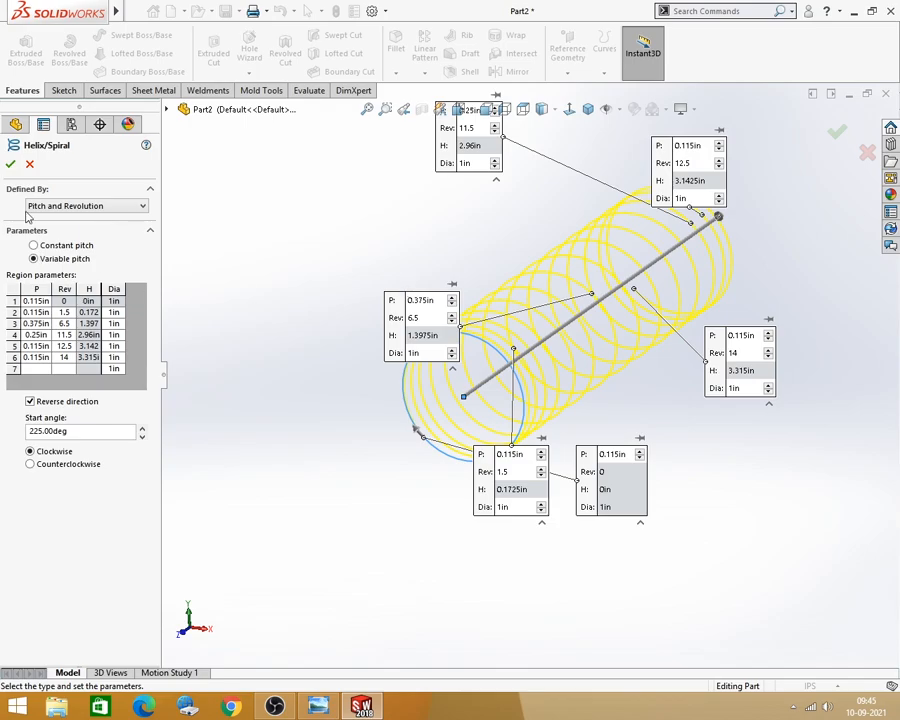
{"action": "left_click", "coordinate": [11, 164]}
{"action": "left_click", "coordinate": [327, 398]}
Step: Compare the helix's coil spacing with the spring in EX-14.jpg and examine the curve from several angles, including isometric
{"action": "middle_click_drag", "start_coordinate": [474, 313], "coordinate": [406, 605]}
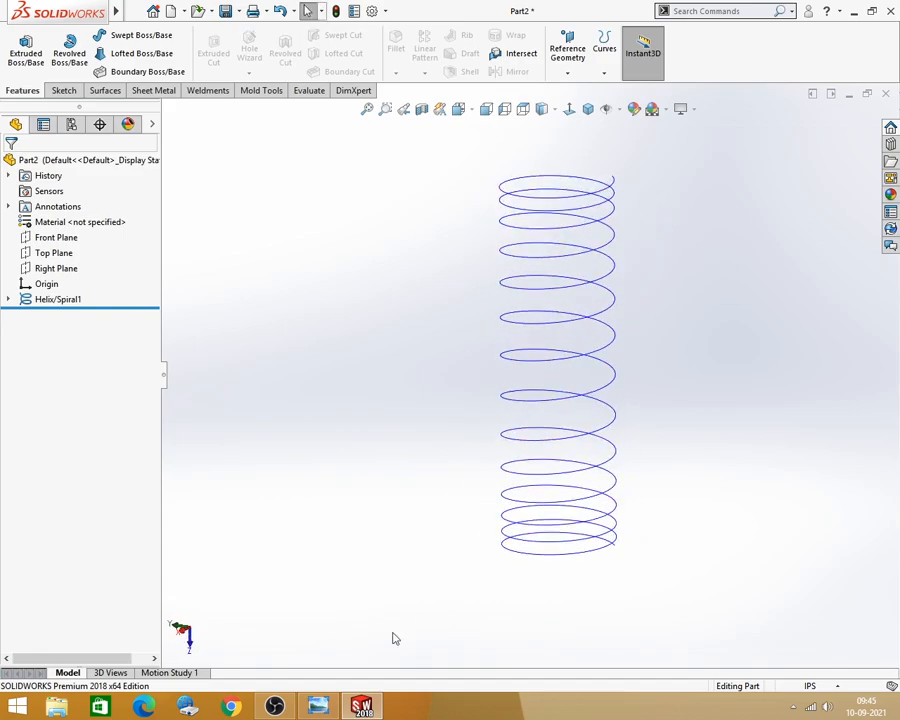
{"action": "left_click", "coordinate": [318, 706]}
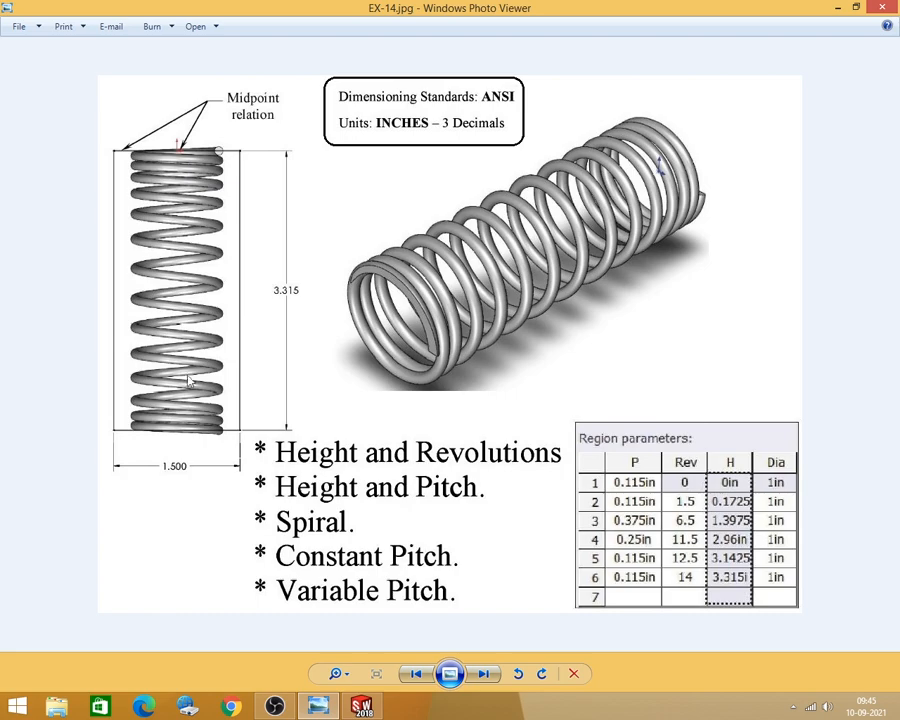
{"action": "left_click", "coordinate": [837, 7]}
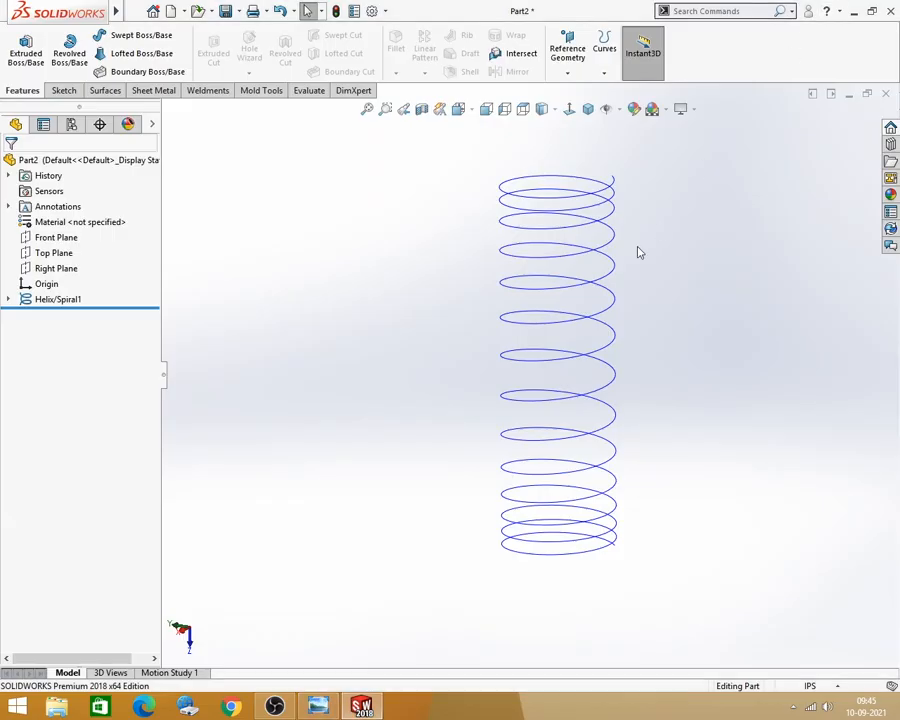
{"action": "left_click", "coordinate": [588, 108]}
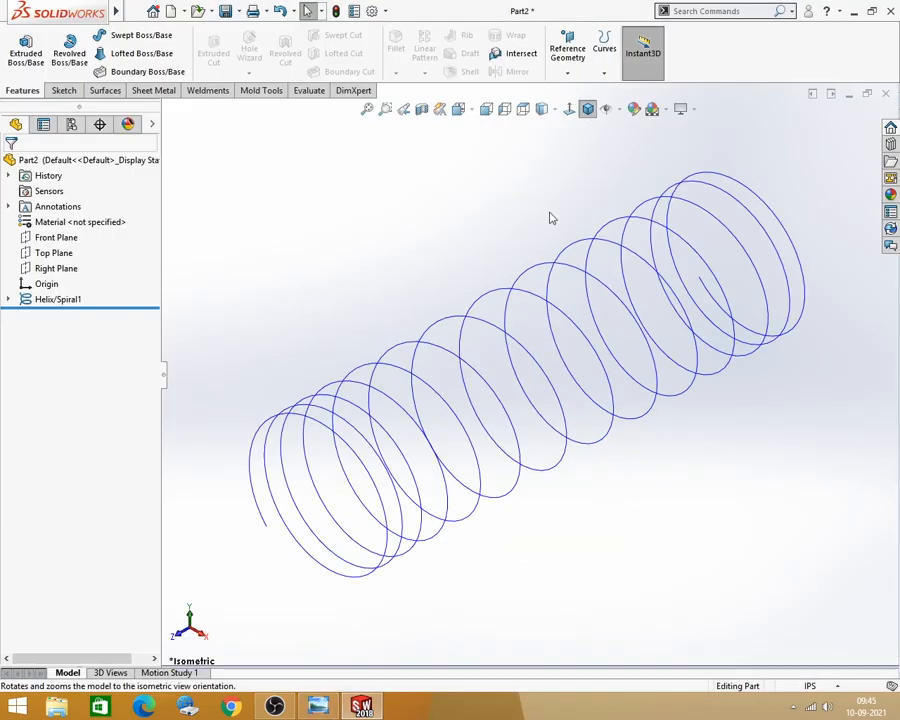
{"action": "scroll", "coordinate": [526, 434], "scroll_direction": "up", "scroll_amount": 2}
{"action": "middle_click_drag", "start_coordinate": [549, 436], "coordinate": [492, 267]}
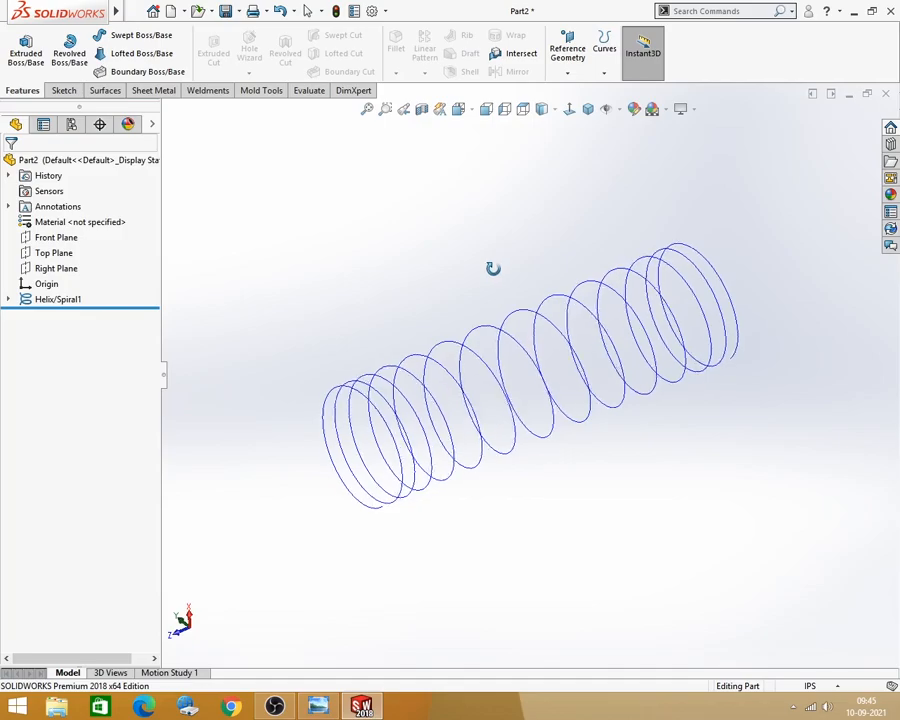
{"action": "scroll", "coordinate": [510, 394], "scroll_direction": "down", "scroll_amount": 2}
{"action": "middle_click_drag", "start_coordinate": [528, 402], "coordinate": [593, 377]}
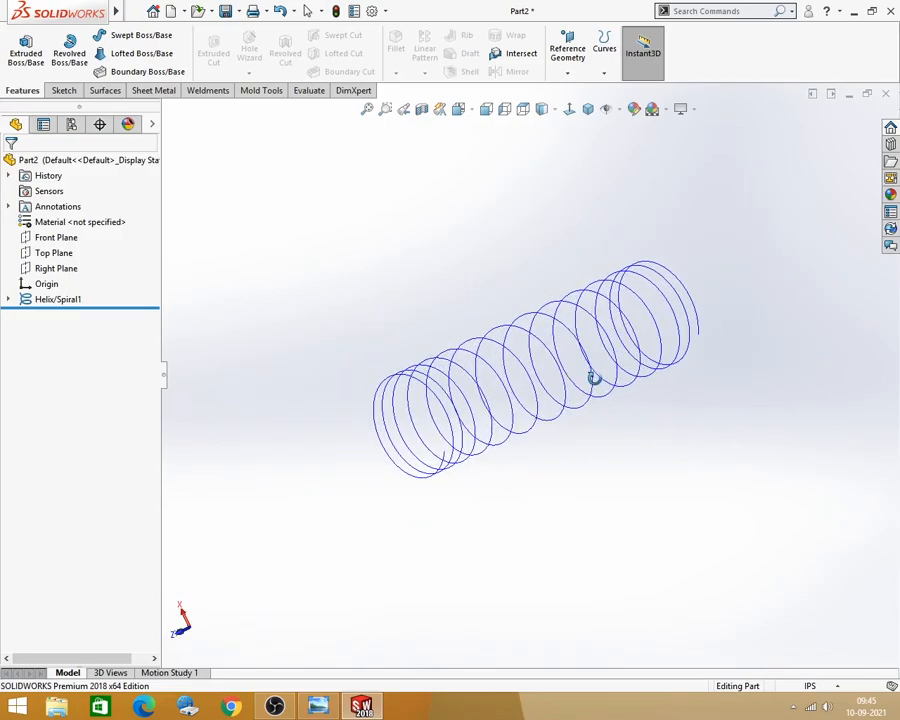
Step: Start a Swept Boss/Base with a circular profile and select the variable-pitch helix as its path, checking EX-14.jpg
{"action": "left_click", "coordinate": [133, 40]}
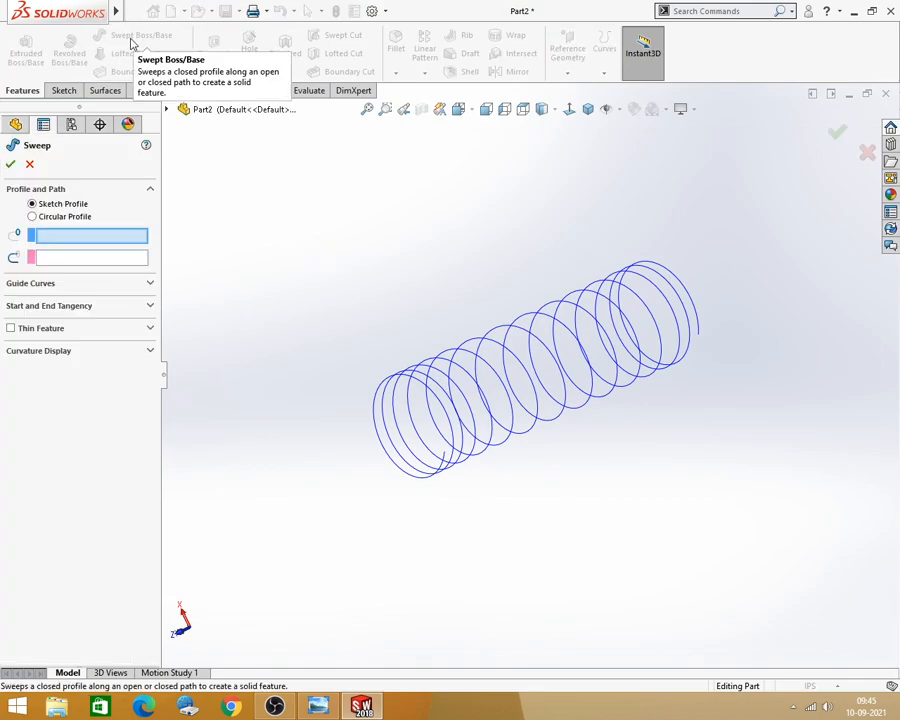
{"action": "left_click", "coordinate": [32, 217]}
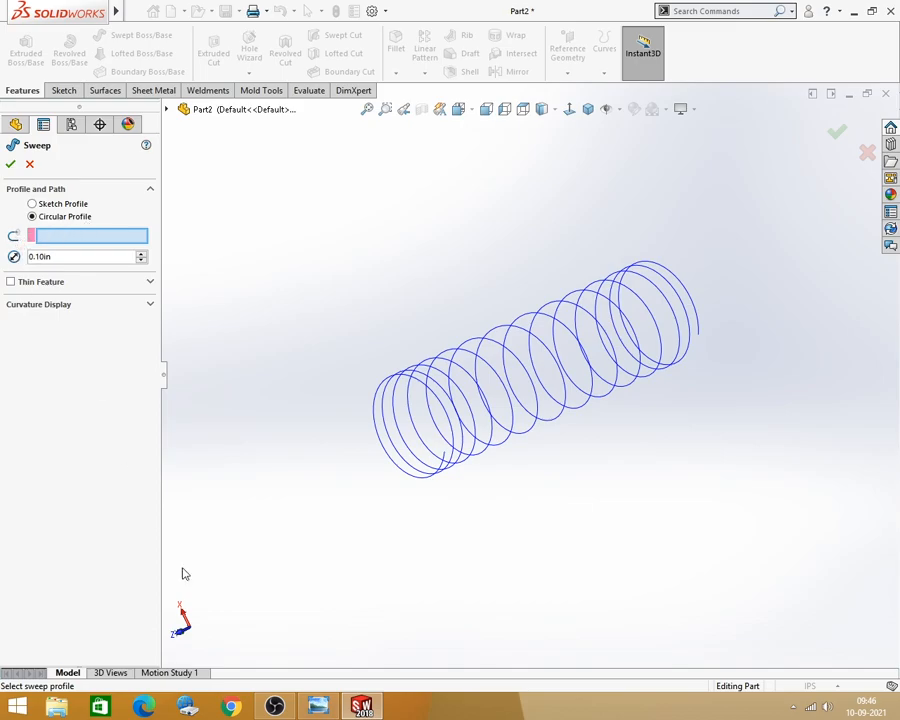
{"action": "key", "text": "alt+Tab"}
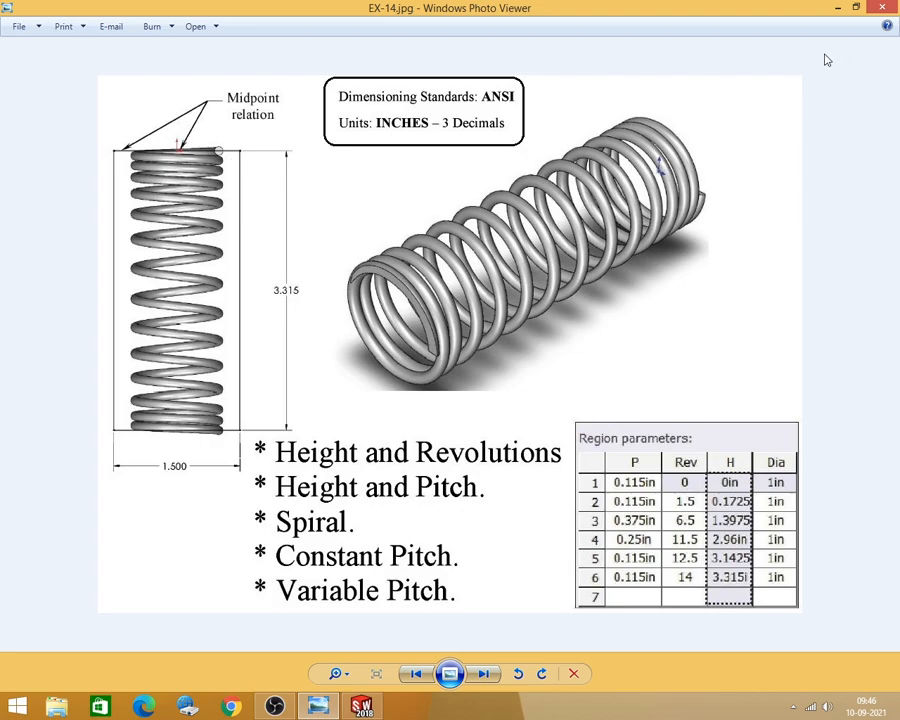
{"action": "left_click", "coordinate": [837, 7]}
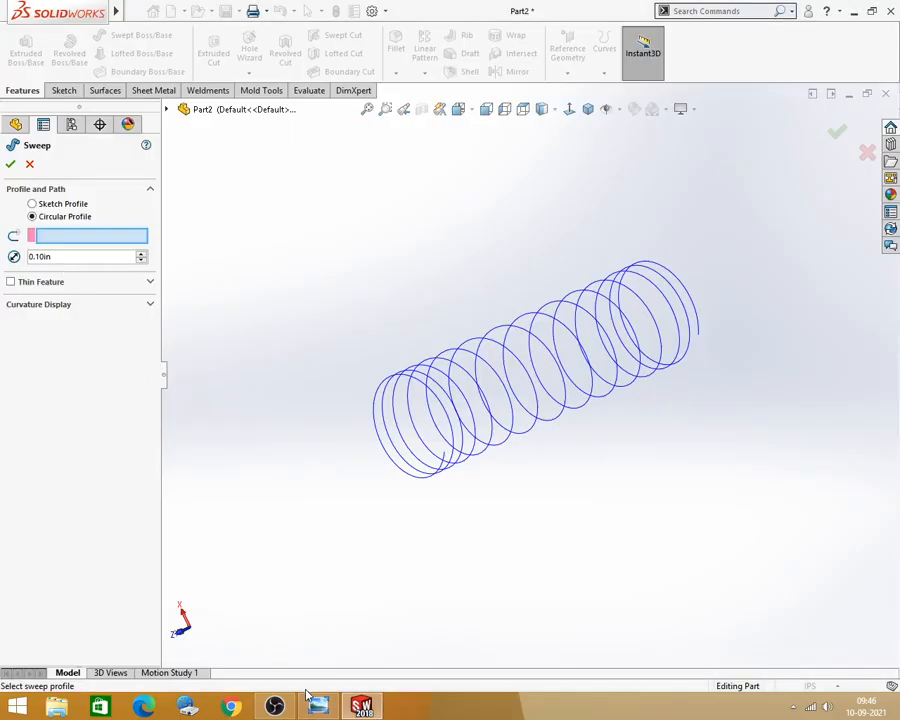
{"action": "left_click", "coordinate": [416, 476]}
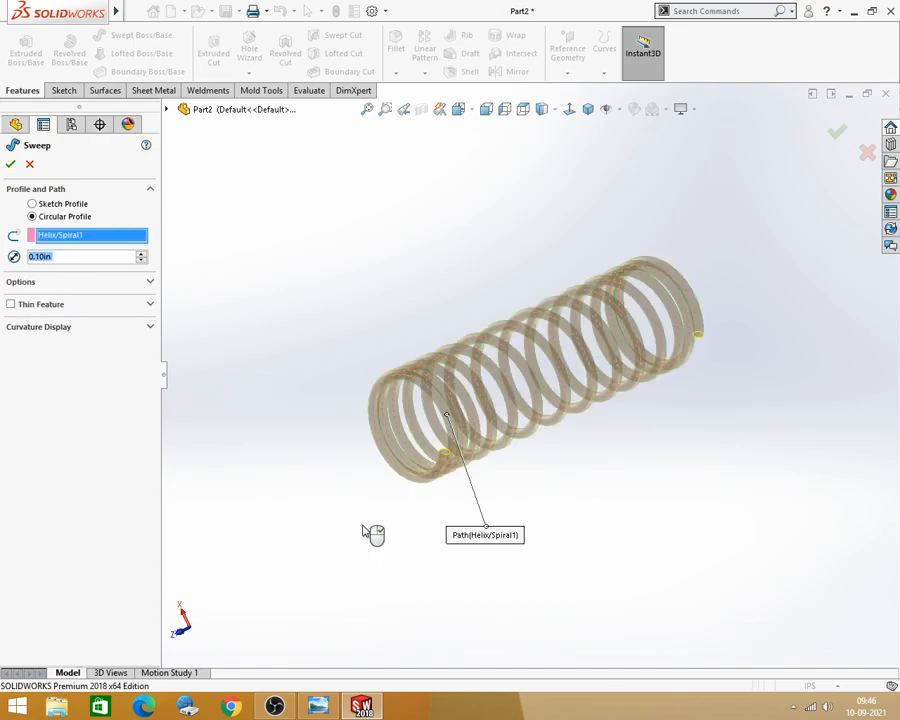
Step: Examine the sweep preview from the side and up close, checking the gaps between the end coils
{"action": "middle_click_drag", "start_coordinate": [526, 552], "coordinate": [428, 401]}
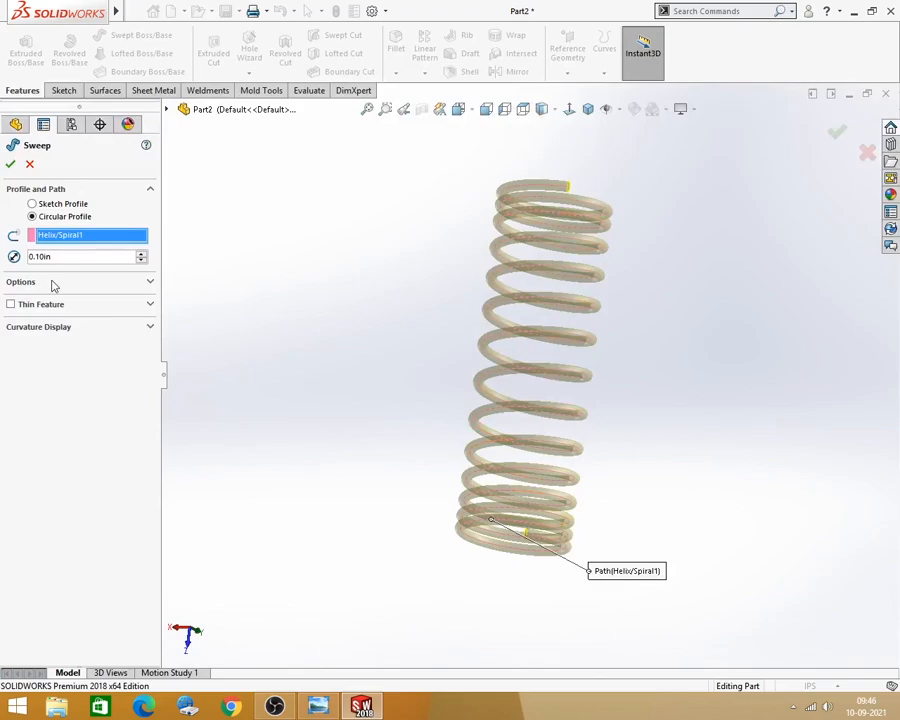
{"action": "middle_click_drag", "start_coordinate": [422, 309], "coordinate": [422, 330]}
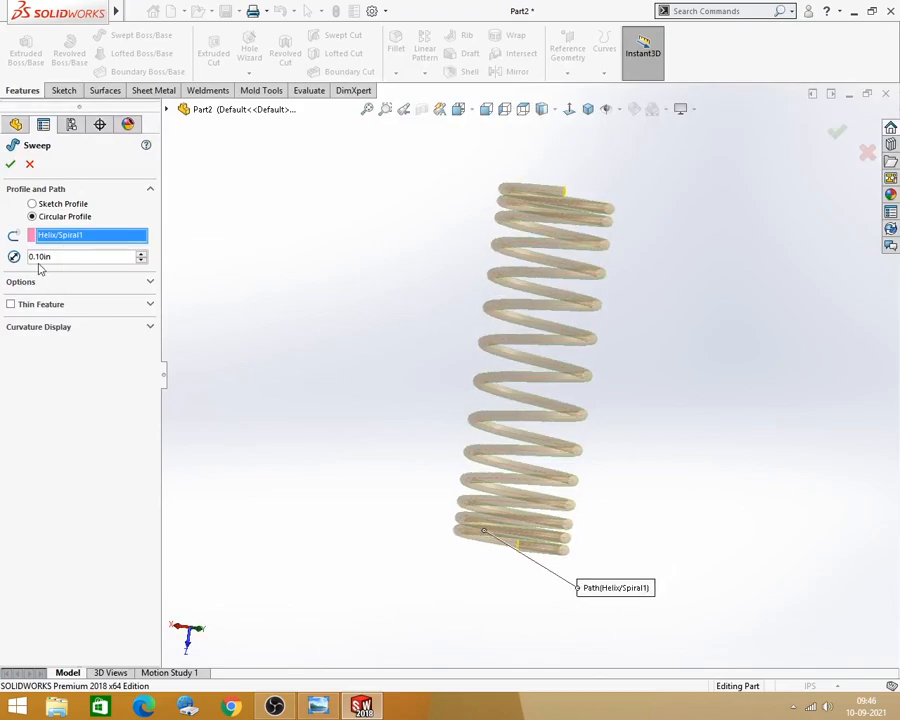
{"action": "scroll", "coordinate": [493, 226], "scroll_direction": "down", "scroll_amount": 5}
{"action": "middle_click_drag", "start_coordinate": [646, 216], "coordinate": [570, 236]}
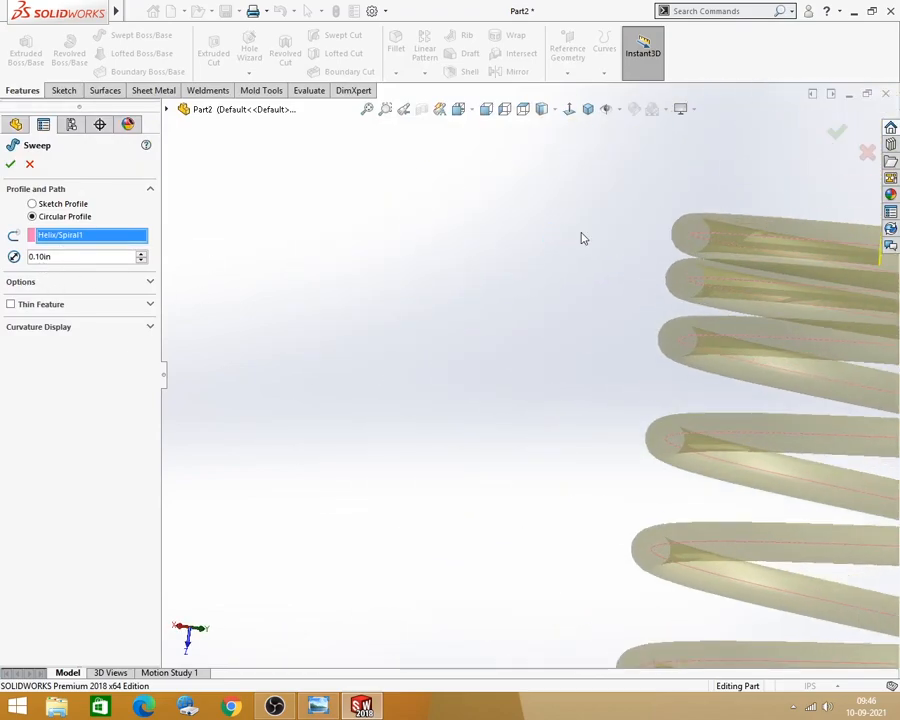
{"action": "scroll", "coordinate": [283, 277], "scroll_direction": "up", "scroll_amount": 4}
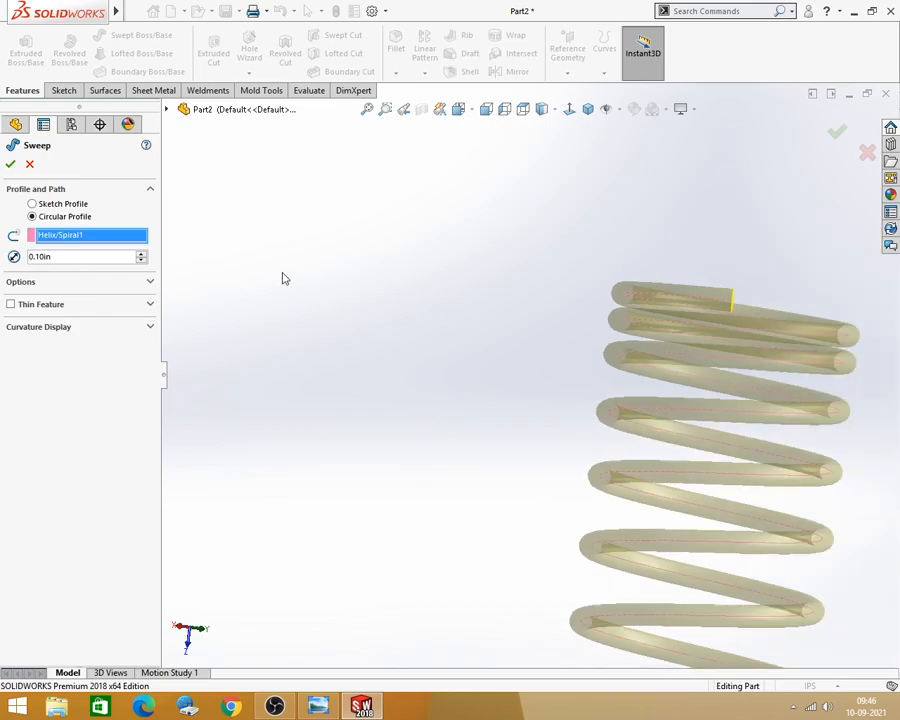
{"action": "scroll", "coordinate": [485, 343], "scroll_direction": "down", "scroll_amount": 2}
{"action": "scroll", "coordinate": [343, 305], "scroll_direction": "down", "scroll_amount": 2}
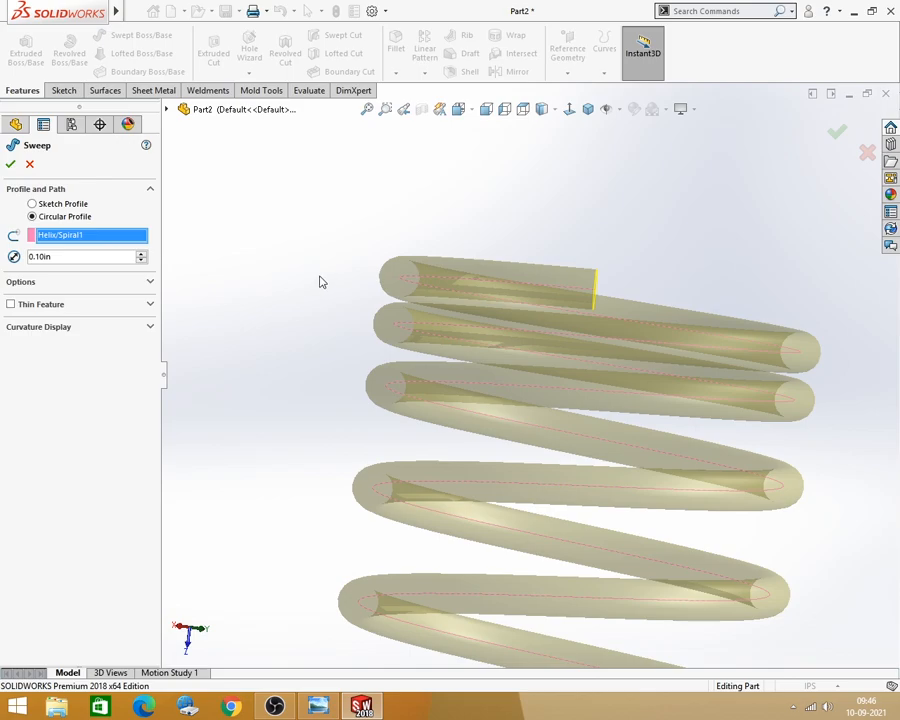
{"action": "scroll", "coordinate": [321, 292], "scroll_direction": "up", "scroll_amount": 6}
{"action": "scroll", "coordinate": [440, 385], "scroll_direction": "down", "scroll_amount": 5}
{"action": "middle_click_drag", "start_coordinate": [801, 389], "coordinate": [579, 376]}
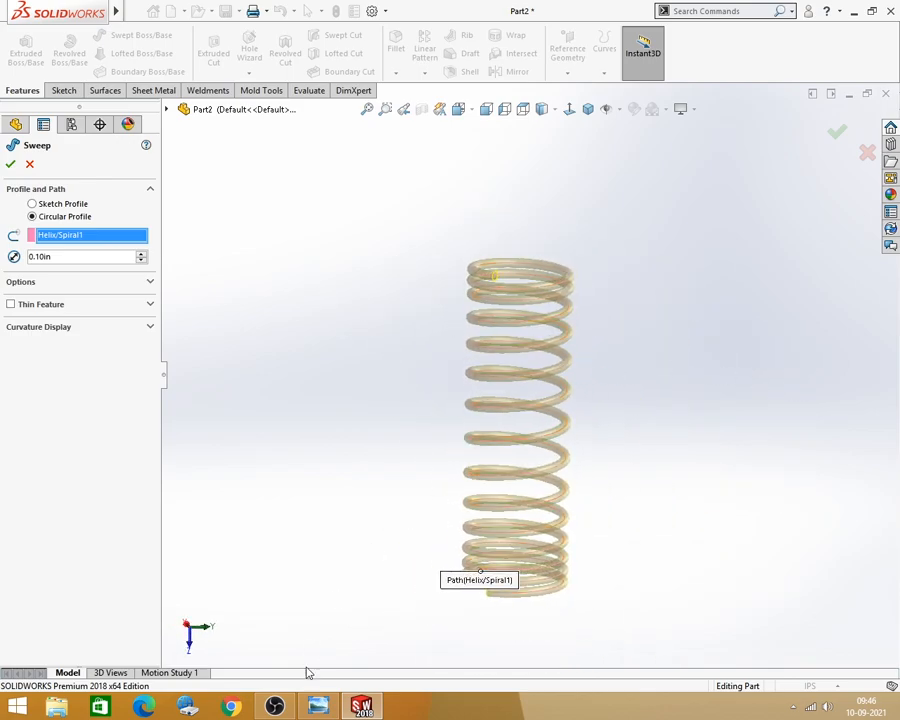
Step: Compare the preview with EX-14.jpg and accept the sweep with a 0.10 in circular profile
{"action": "left_click", "coordinate": [318, 706]}
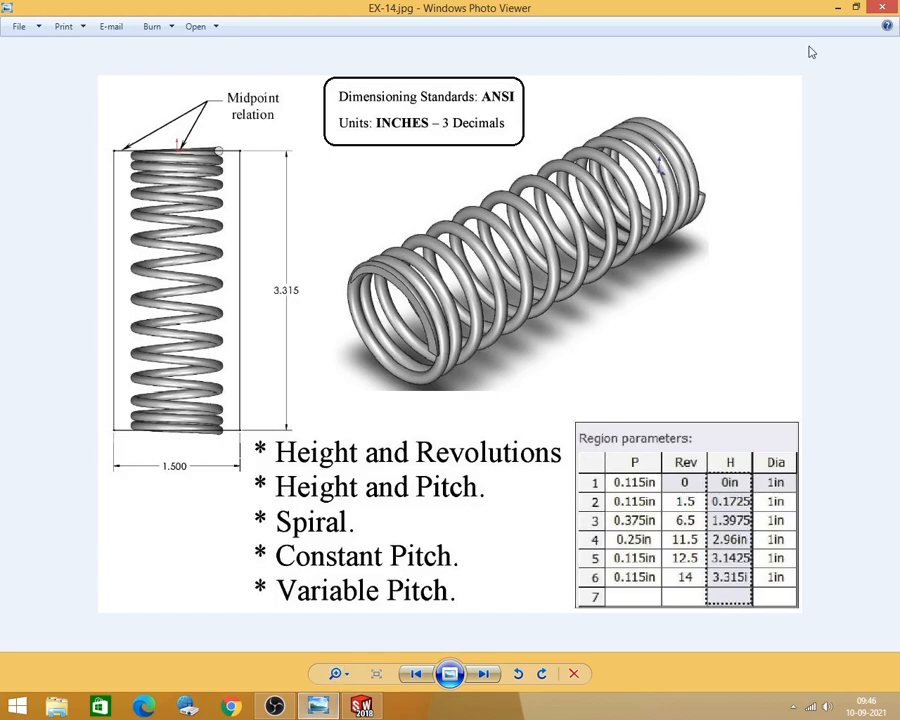
{"action": "left_click", "coordinate": [836, 7]}
{"action": "left_click", "coordinate": [10, 164]}
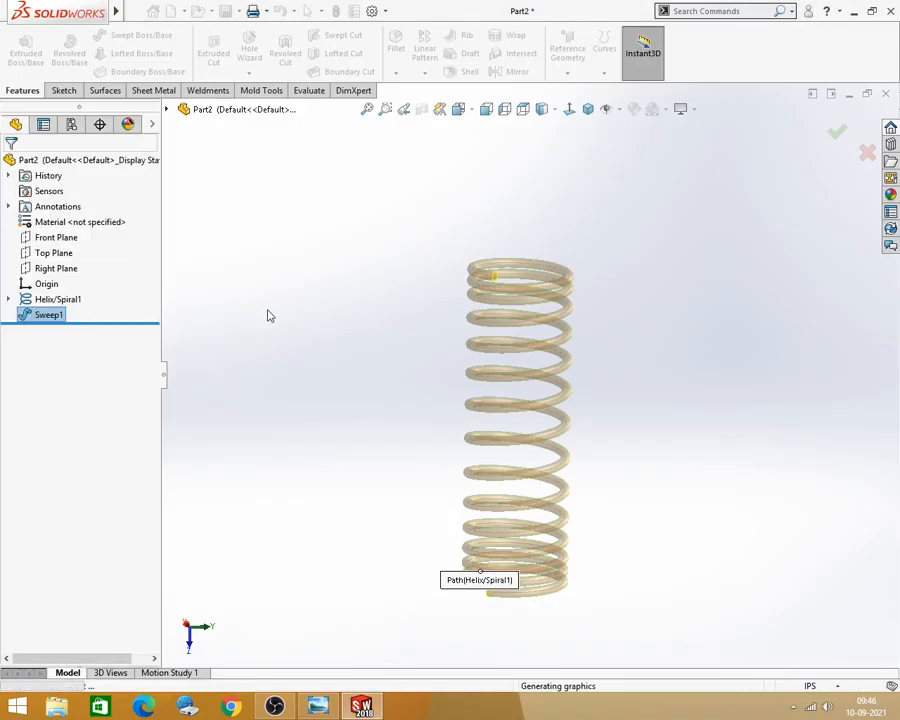
Step: Hide the helix curve running through the swept spring
{"action": "mouse_move", "coordinate": [348, 410]}
{"action": "middle_mouse_down"}
{"action": "mouse_move", "coordinate": [347, 370]}
{"action": "mouse_move", "coordinate": [576, 408]}
{"action": "middle_mouse_up"}
{"action": "scroll", "coordinate": [643, 408], "scroll_direction": "down", "scroll_amount": 2}
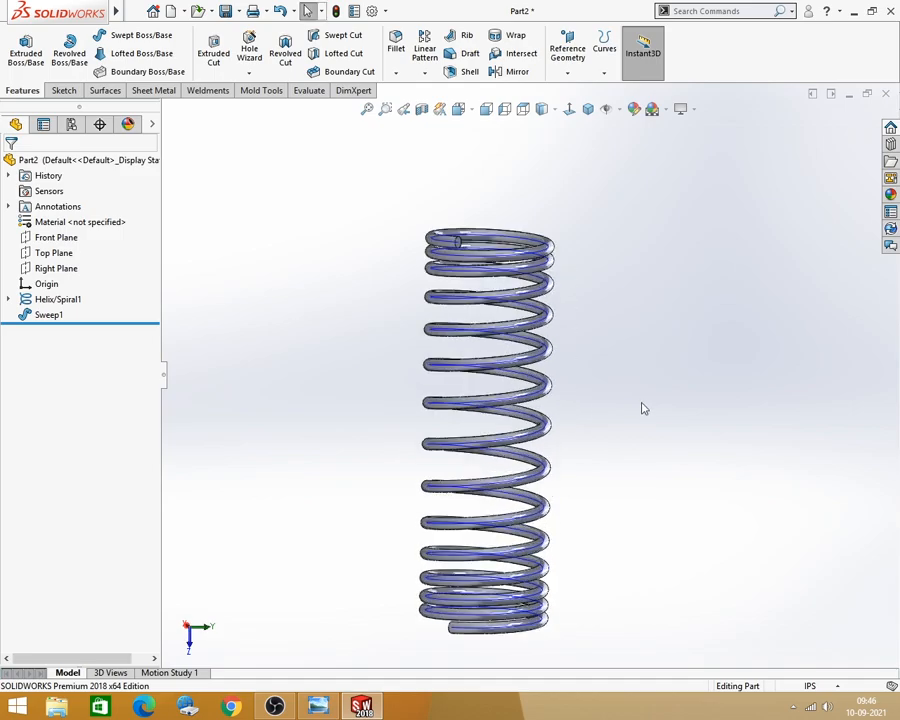
{"action": "left_click", "coordinate": [548, 401]}
{"action": "left_click", "coordinate": [596, 349]}
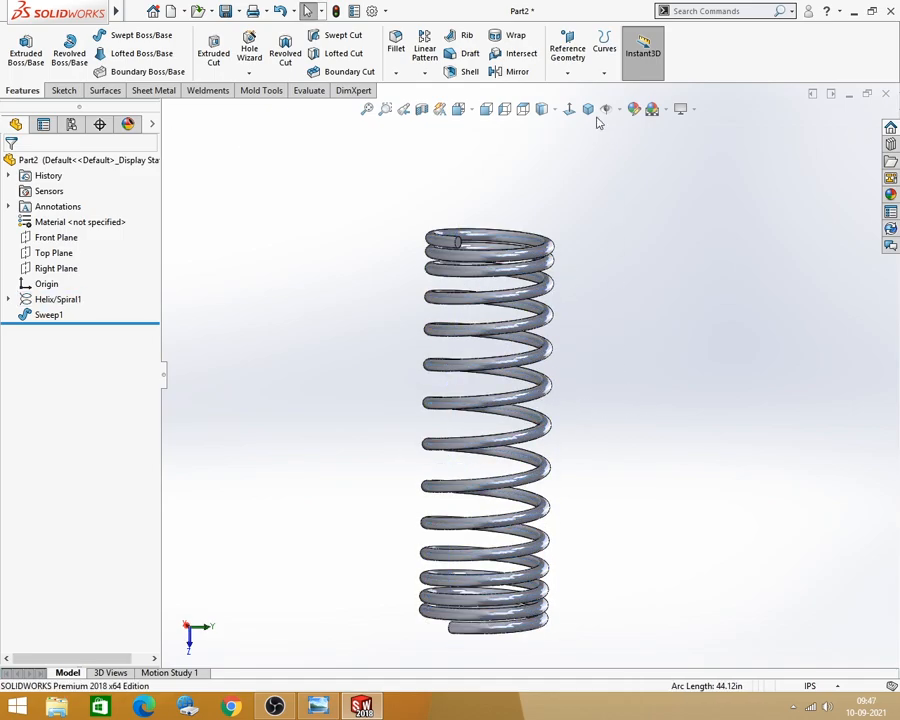
Step: Examine the spring's coils and ends from the side and compare them with the rectangle around the spring in EX-14.jpg
{"action": "middle_click_drag", "start_coordinate": [575, 436], "coordinate": [565, 466]}
{"action": "scroll", "coordinate": [551, 464], "scroll_direction": "down", "scroll_amount": 3}
{"action": "scroll", "coordinate": [580, 434], "scroll_direction": "up", "scroll_amount": 3}
{"action": "scroll", "coordinate": [549, 371], "scroll_direction": "down", "scroll_amount": 2}
{"action": "middle_click_drag", "start_coordinate": [575, 393], "coordinate": [388, 420]}
{"action": "left_click", "coordinate": [318, 706]}
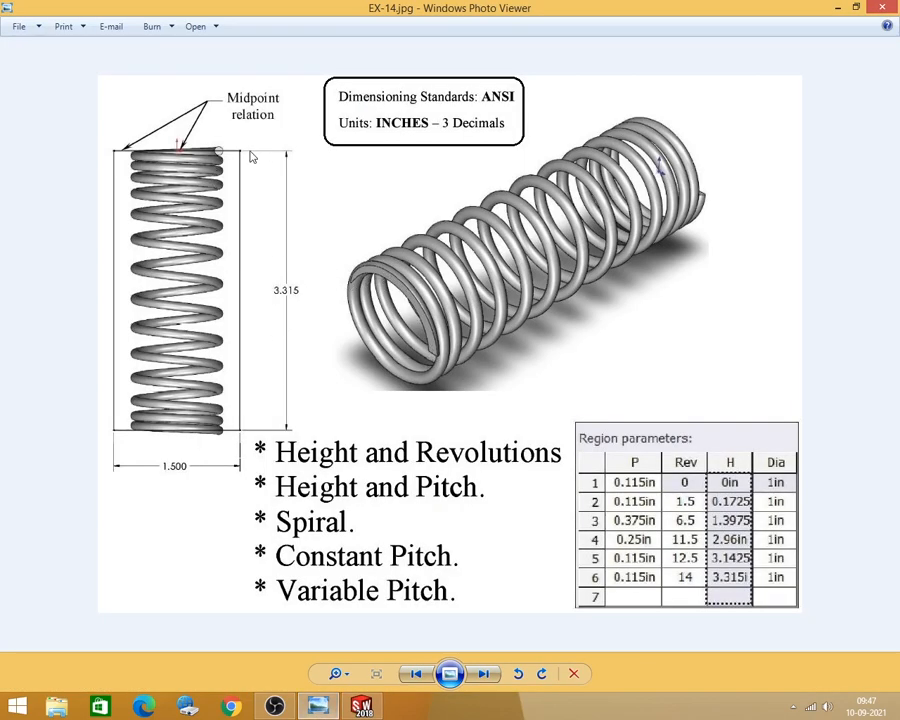
{"action": "key", "text": "alt+Tab"}
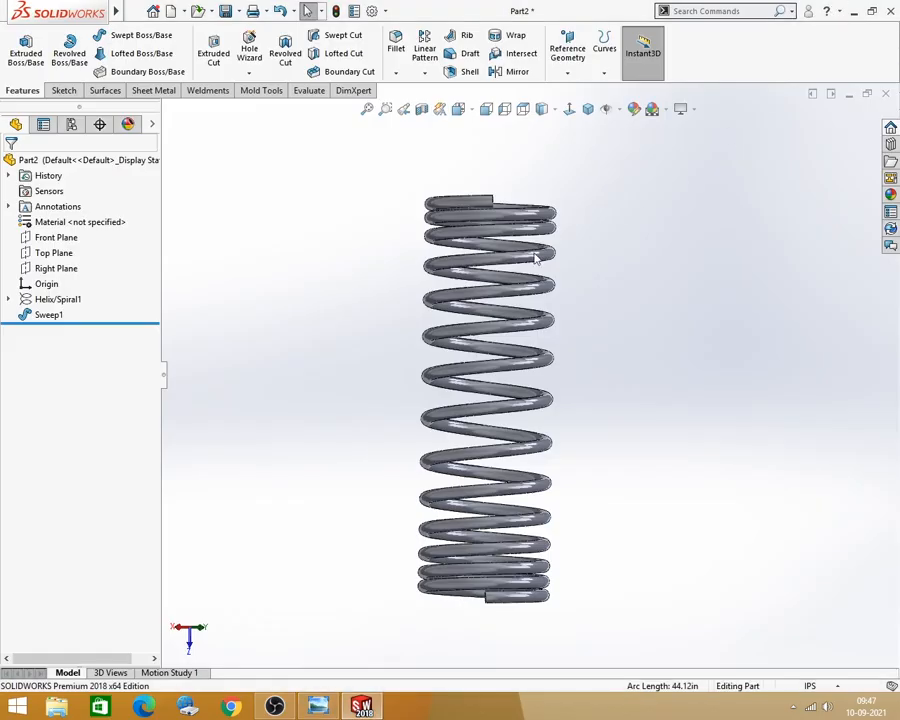
Step: Sketch a corner rectangle about 1.93 in wide and 3.56 in high around the spring on the Top Plane
{"action": "left_click", "coordinate": [55, 253]}
{"action": "left_click", "coordinate": [66, 232]}
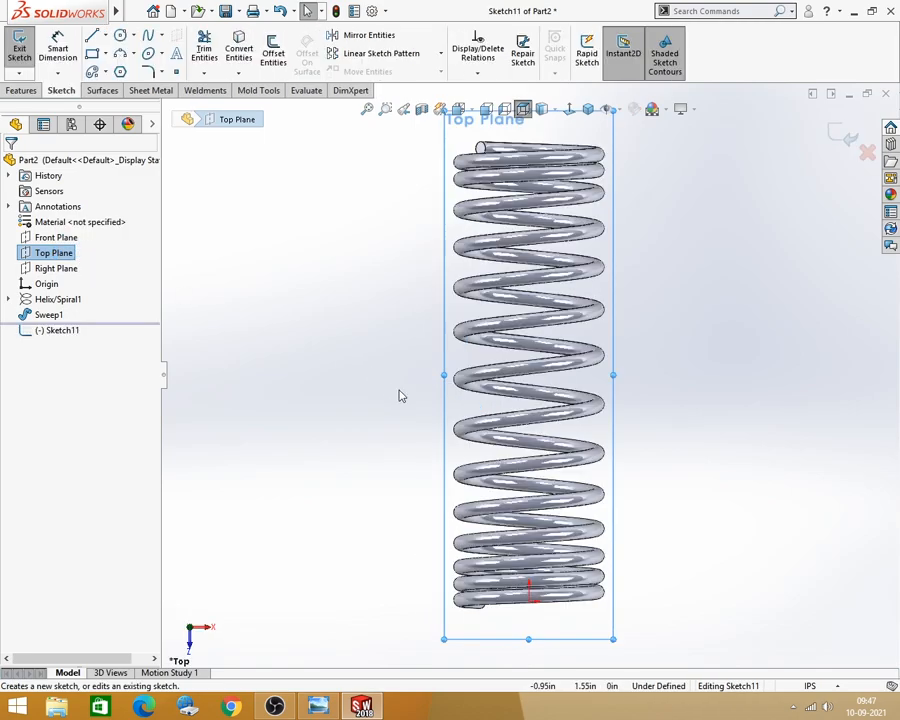
{"action": "left_click", "coordinate": [92, 53]}
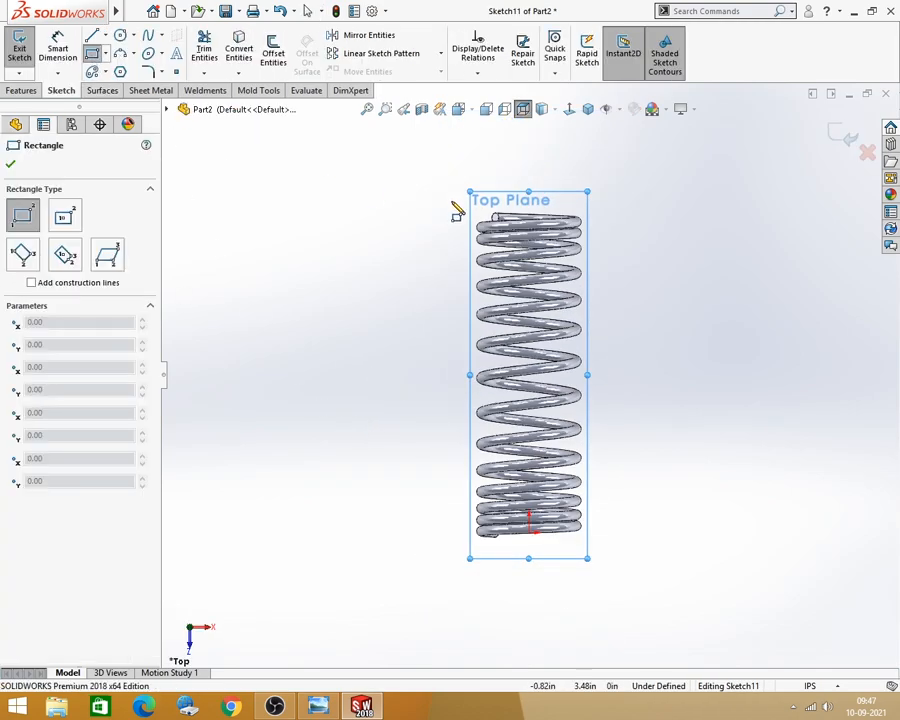
{"action": "left_click", "coordinate": [451, 195]}
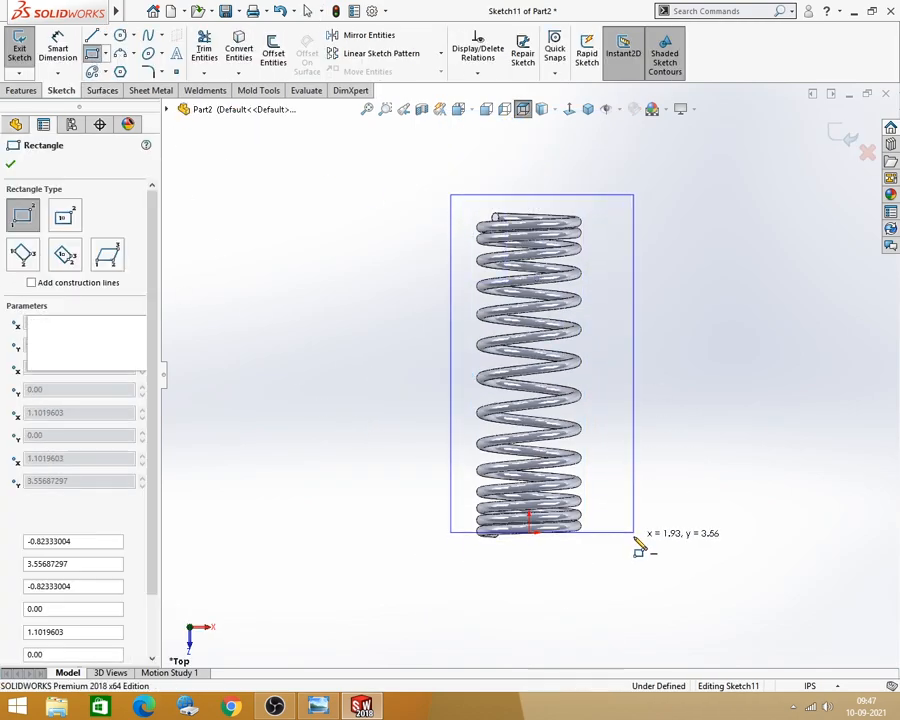
{"action": "left_click", "coordinate": [634, 532]}
{"action": "key", "text": "Escape"}
Step: Pull the rectangle's lower edge off the origin and make that edge coincident with the origin
{"action": "left_click_drag", "start_coordinate": [566, 534], "coordinate": [560, 557]}
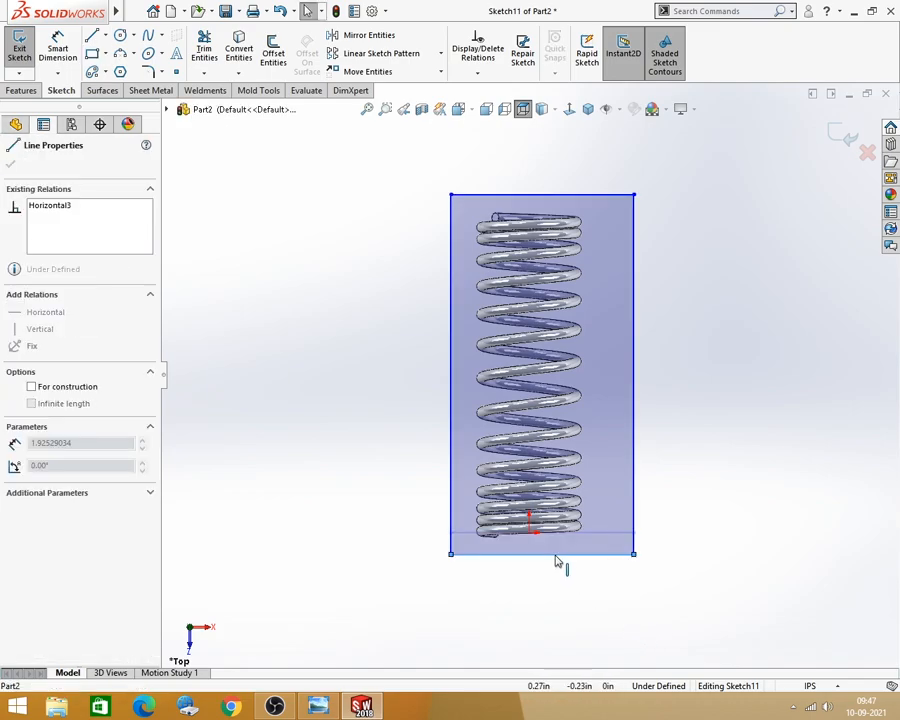
{"action": "left_click", "coordinate": [531, 572]}
{"action": "left_click", "coordinate": [529, 531]}
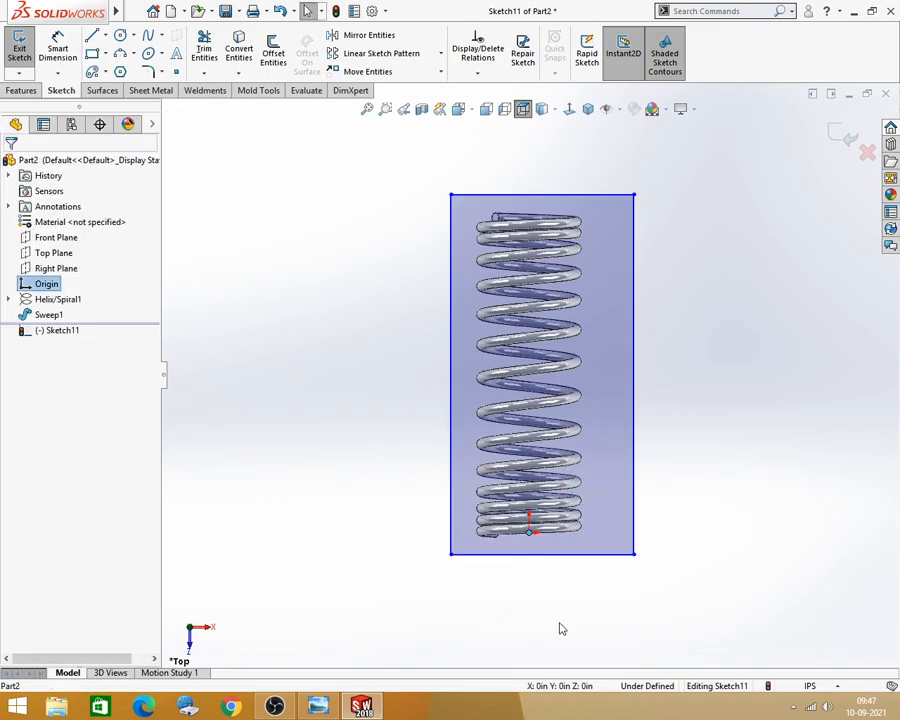
{"action": "left_click", "coordinate": [546, 555], "text": "ctrl"}
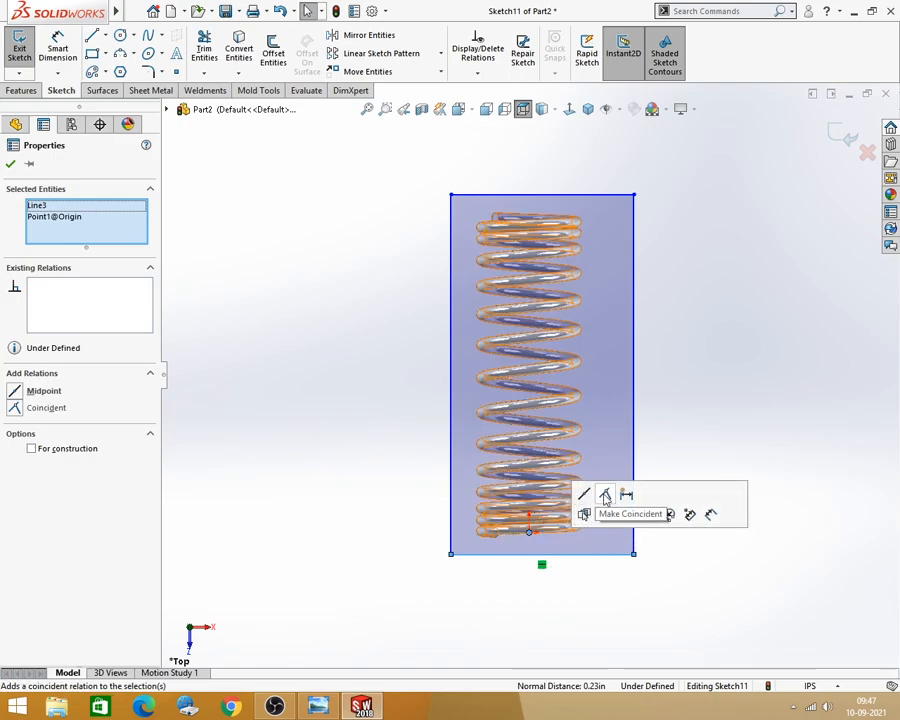
{"action": "left_click", "coordinate": [605, 494]}
{"action": "left_click", "coordinate": [676, 614]}
Step: Dimension the rectangle's height as 3.315 in, following EX-14.jpg
{"action": "left_click", "coordinate": [58, 52]}
{"action": "left_click", "coordinate": [318, 706]}
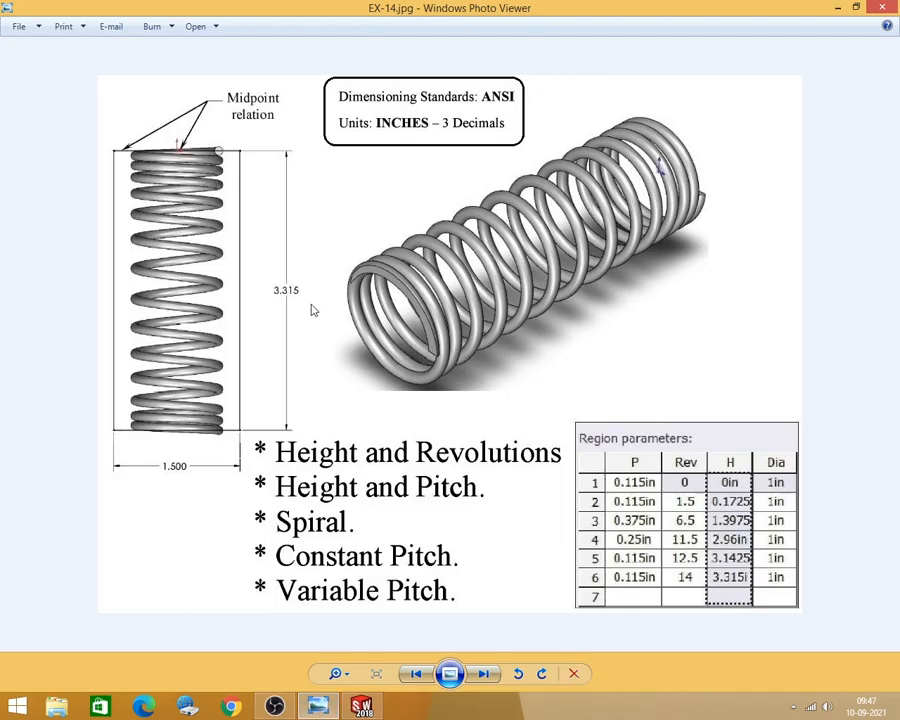
{"action": "left_click", "coordinate": [837, 7]}
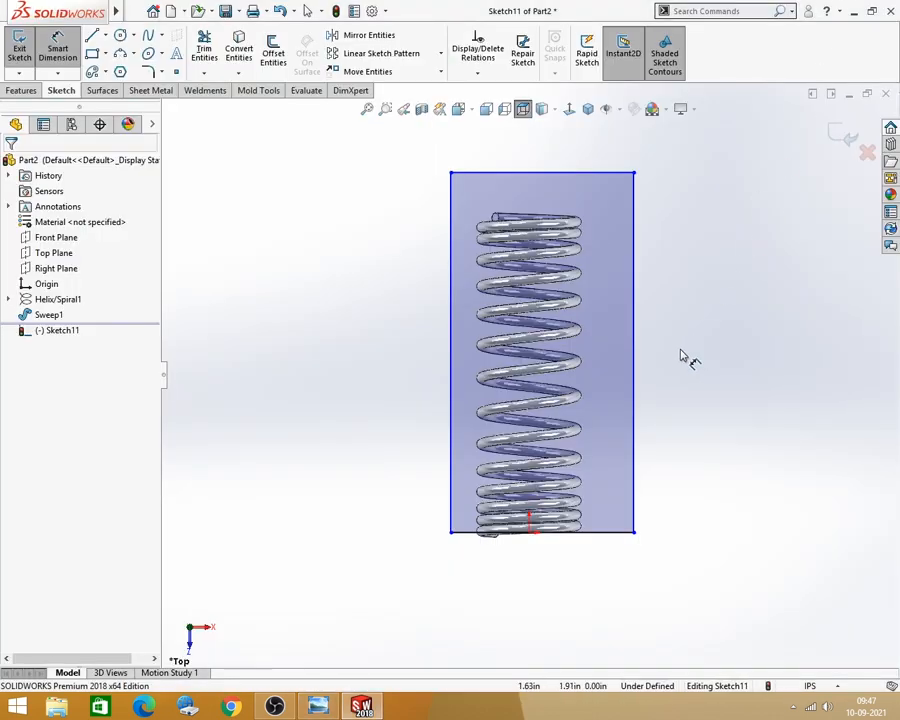
{"action": "left_click", "coordinate": [634, 326]}
{"action": "left_click", "coordinate": [695, 350]}
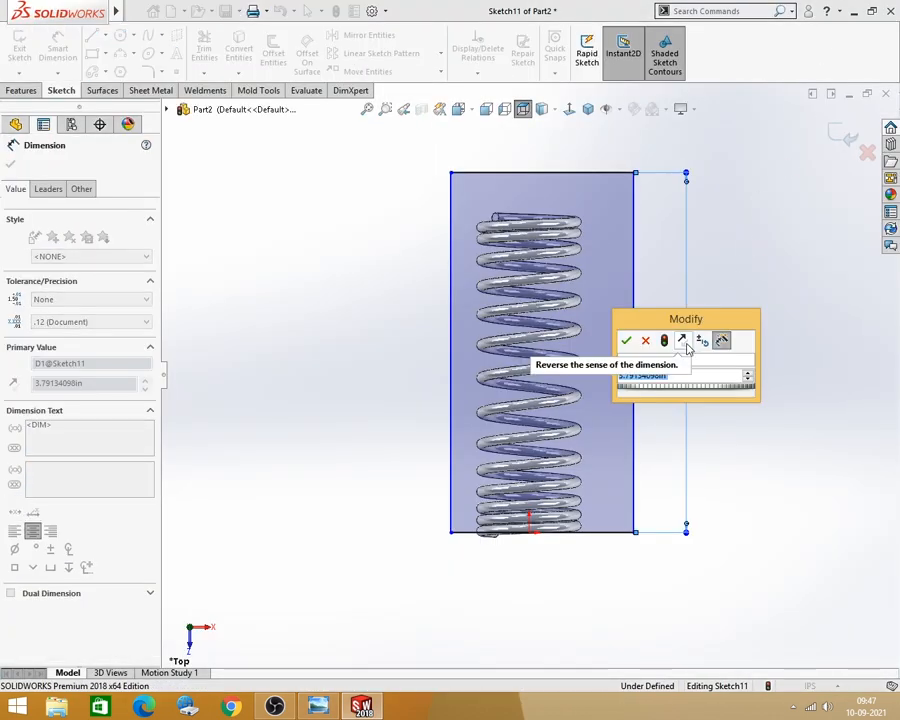
{"action": "type", "text": "3.315"}
{"action": "key", "text": "Return"}
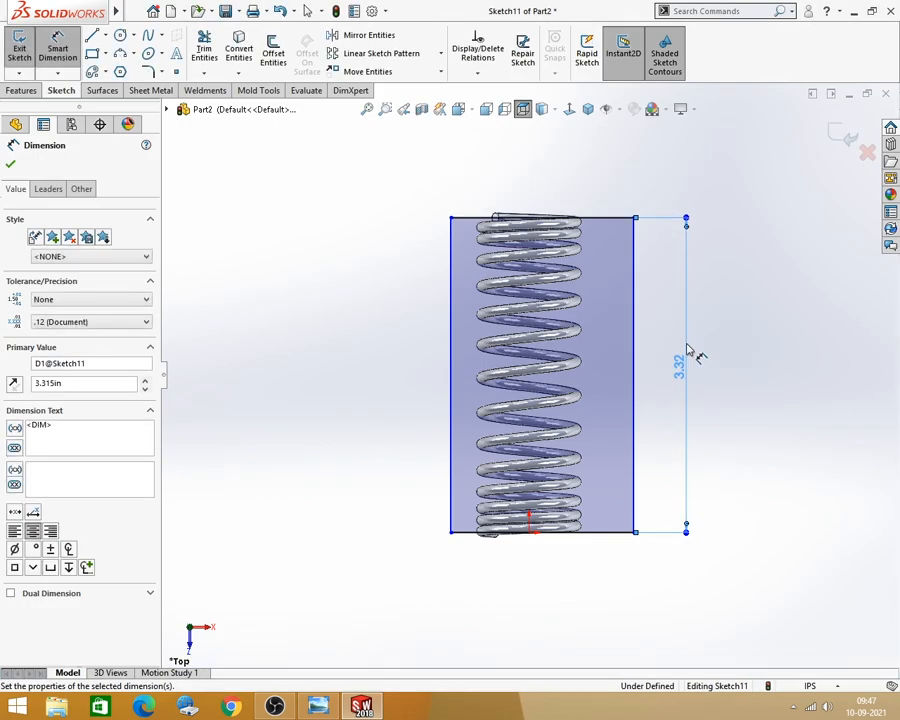
Step: Dimension the rectangle's width as 1.5 in, following EX-14.jpg
{"action": "left_click", "coordinate": [320, 707]}
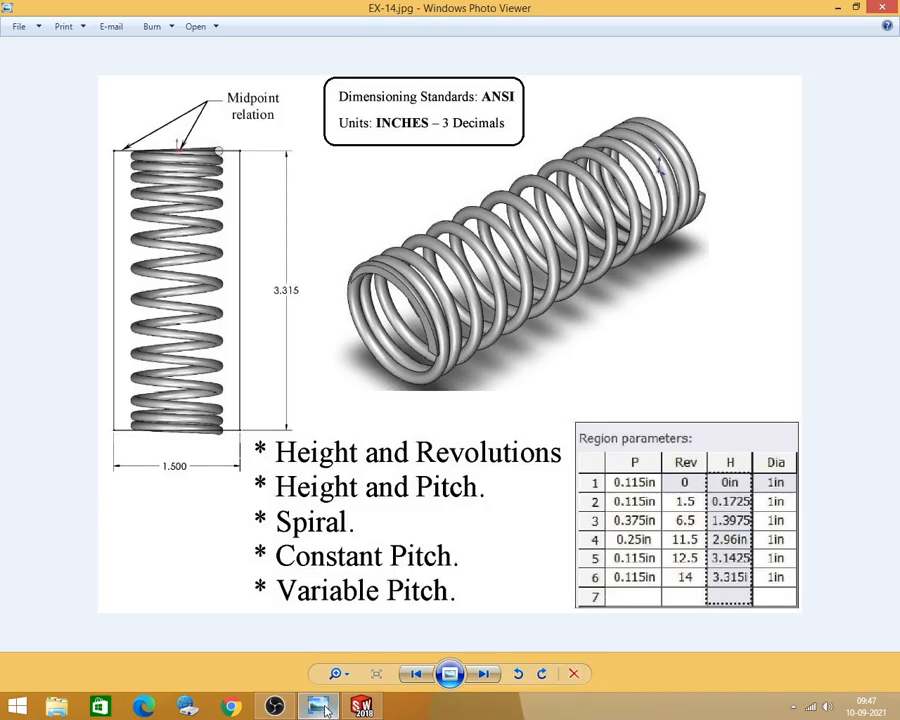
{"action": "left_click", "coordinate": [322, 707]}
{"action": "left_click", "coordinate": [596, 217]}
{"action": "left_click", "coordinate": [557, 178]}
{"action": "type", "text": "1.5"}
{"action": "key", "text": "Return"}
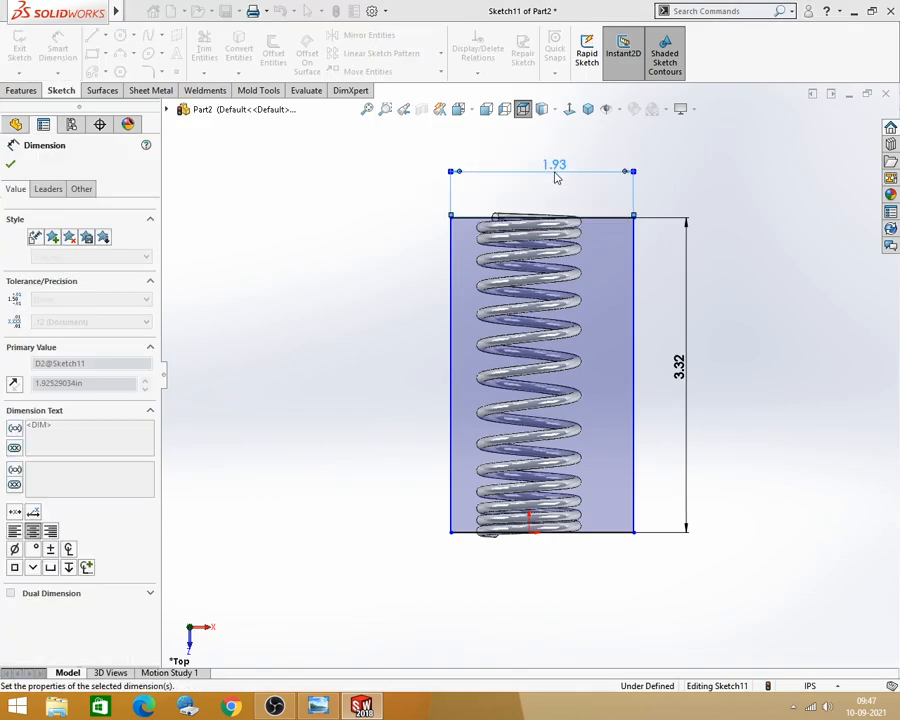
{"action": "left_click", "coordinate": [378, 223]}
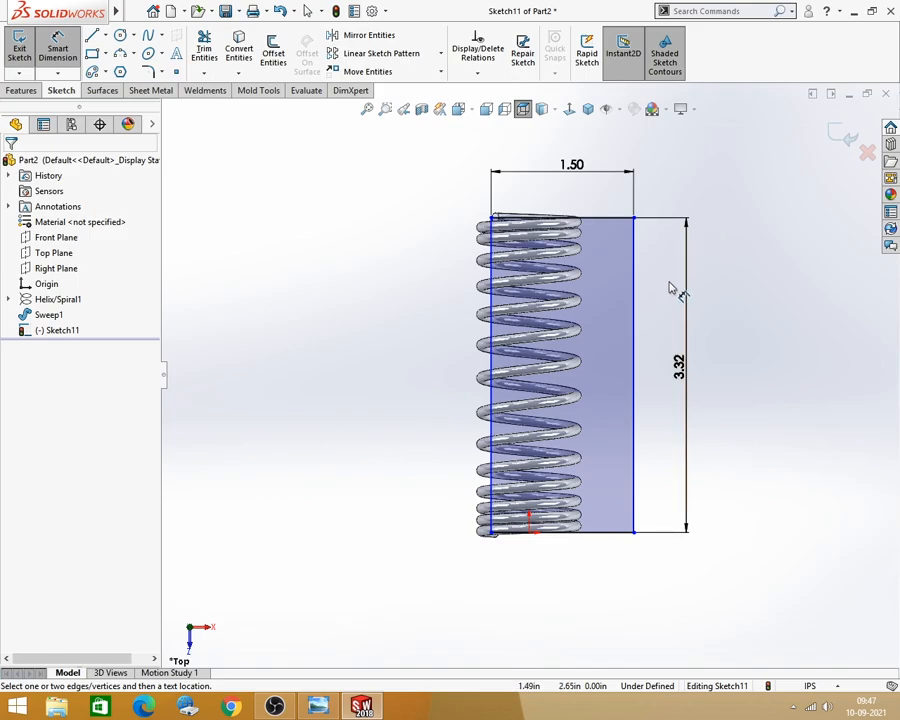
Step: Dimension the distance from the origin to the rectangle's lower corner as 1.5/2 in and exit the sketch
{"action": "left_click", "coordinate": [529, 522]}
{"action": "left_click", "coordinate": [633, 531]}
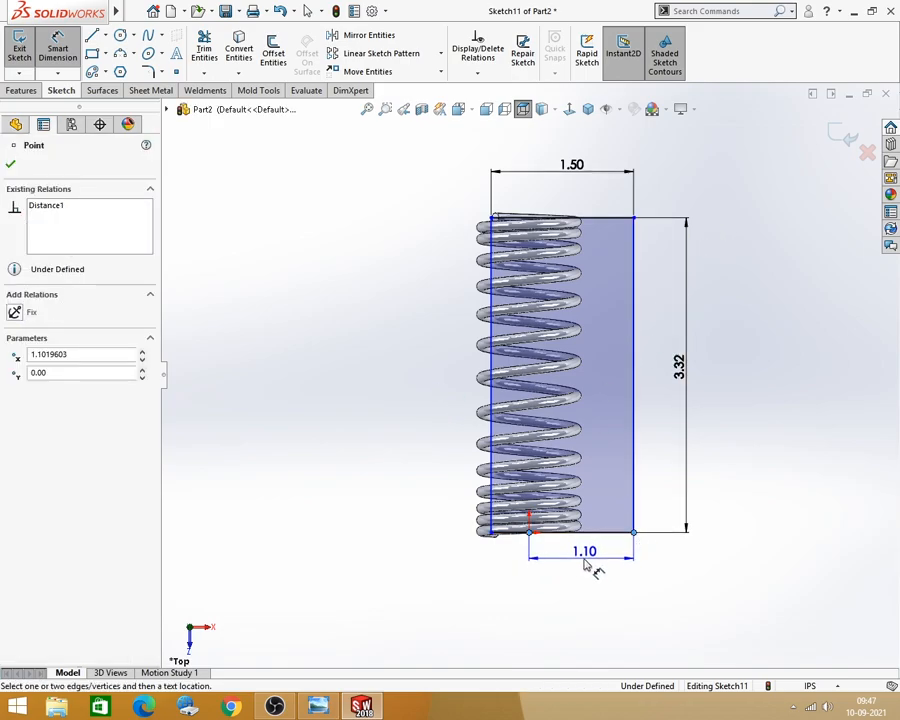
{"action": "left_click", "coordinate": [588, 565]}
{"action": "type", "text": "1.5/2"}
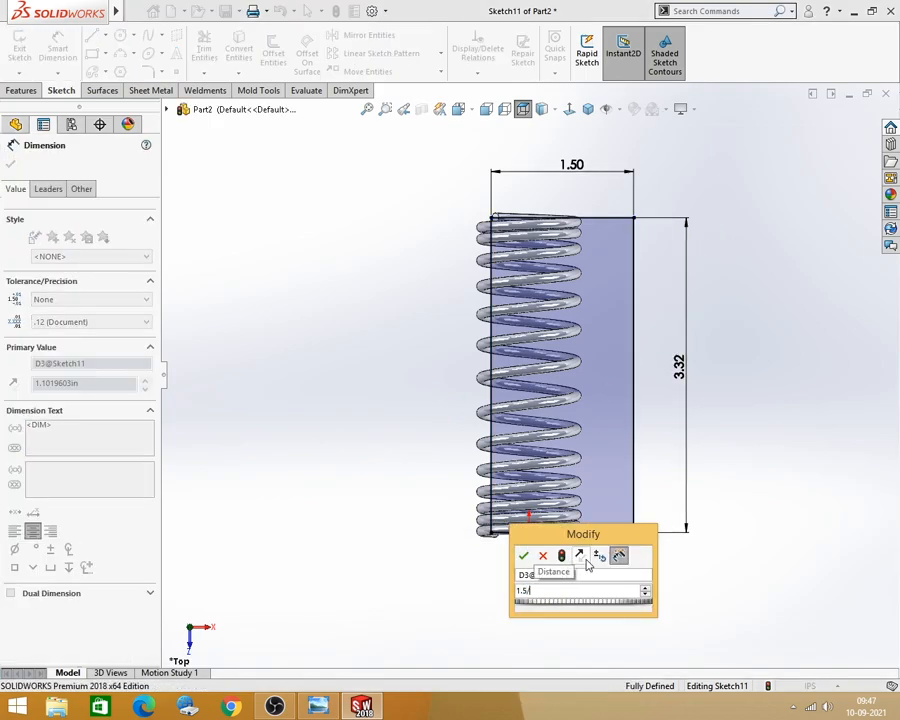
{"action": "key", "text": "Return"}
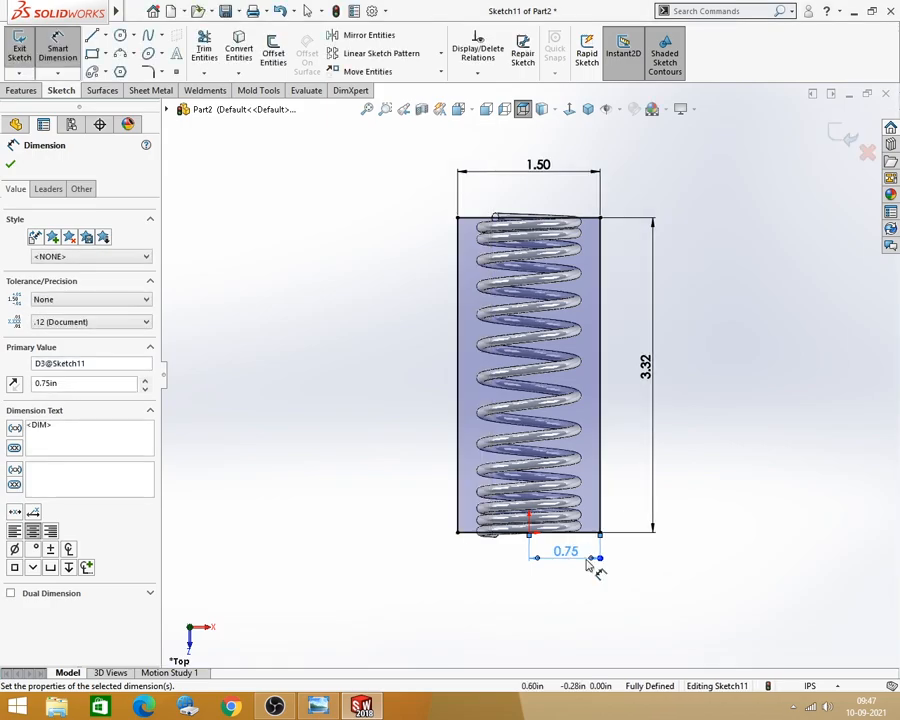
{"action": "left_click", "coordinate": [836, 137]}
Step: Extrude-cut the rectangle sketch Through All - Both with the side to cut flipped, trimming the spring's coil ends outside the rectangle
{"action": "middle_click_drag", "start_coordinate": [743, 279], "coordinate": [151, 84]}
{"action": "left_click", "coordinate": [212, 58]}
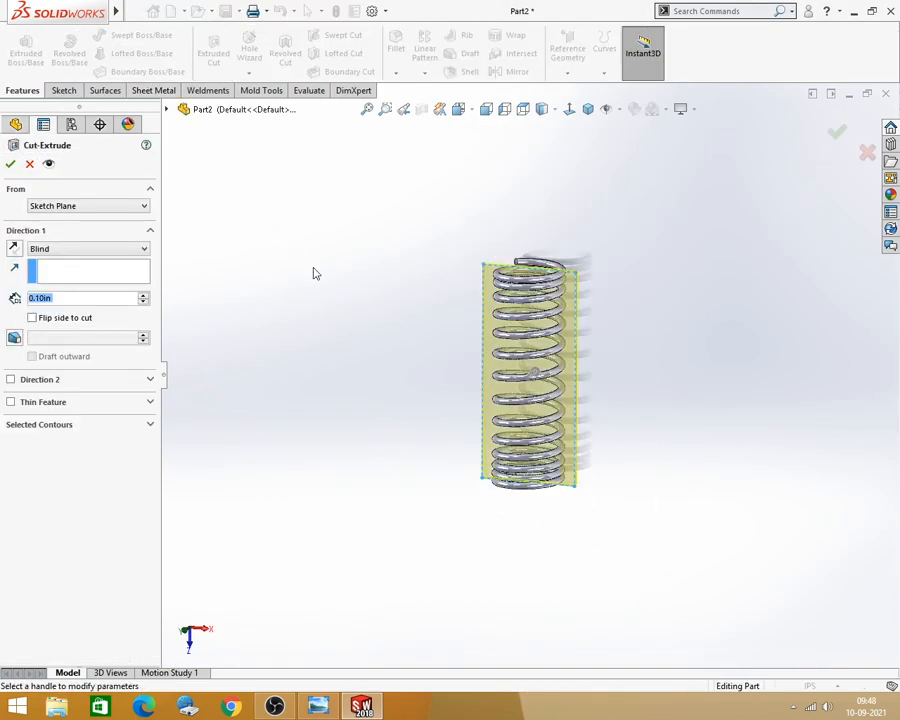
{"action": "left_click", "coordinate": [101, 249]}
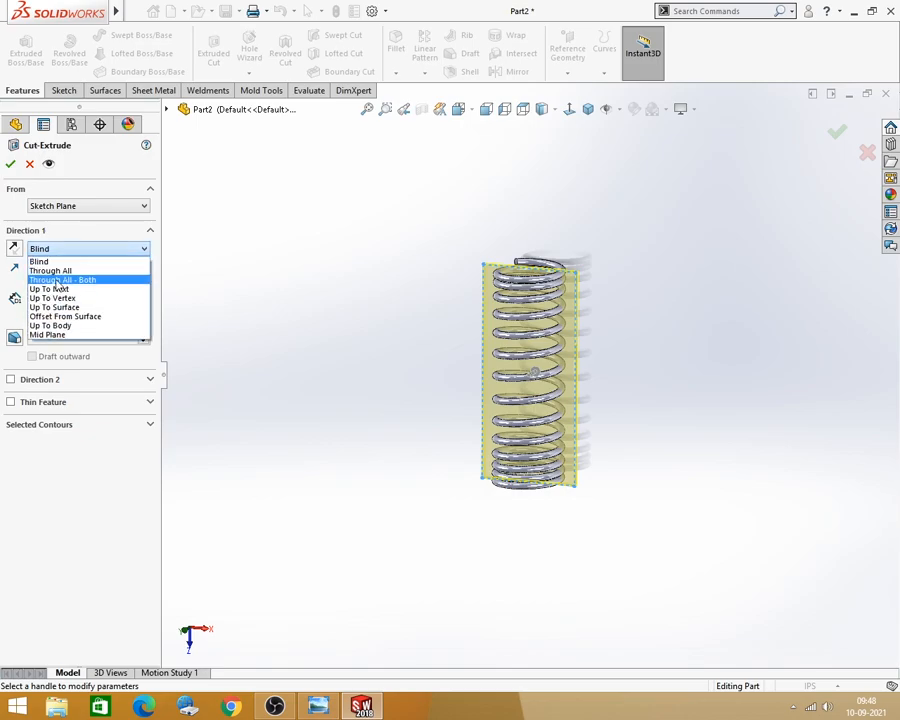
{"action": "left_click", "coordinate": [70, 280]}
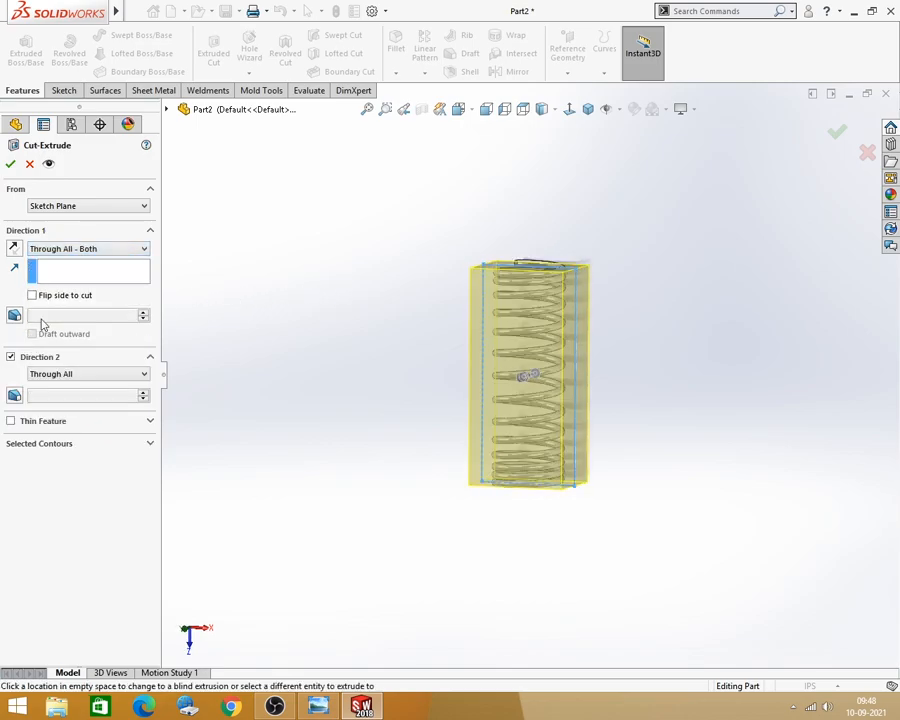
{"action": "left_click", "coordinate": [33, 299]}
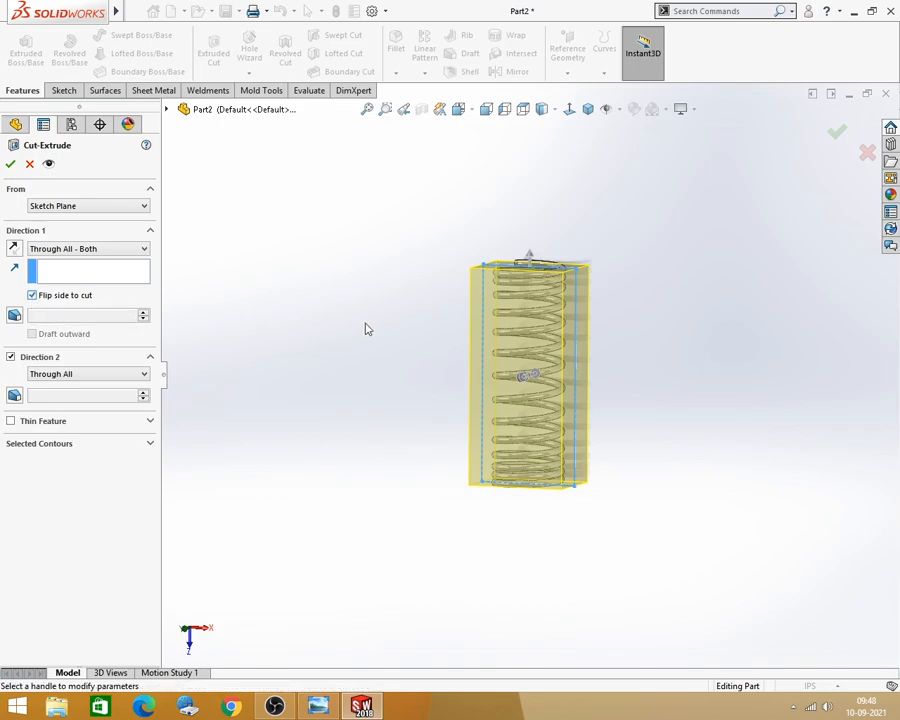
{"action": "left_click", "coordinate": [10, 163]}
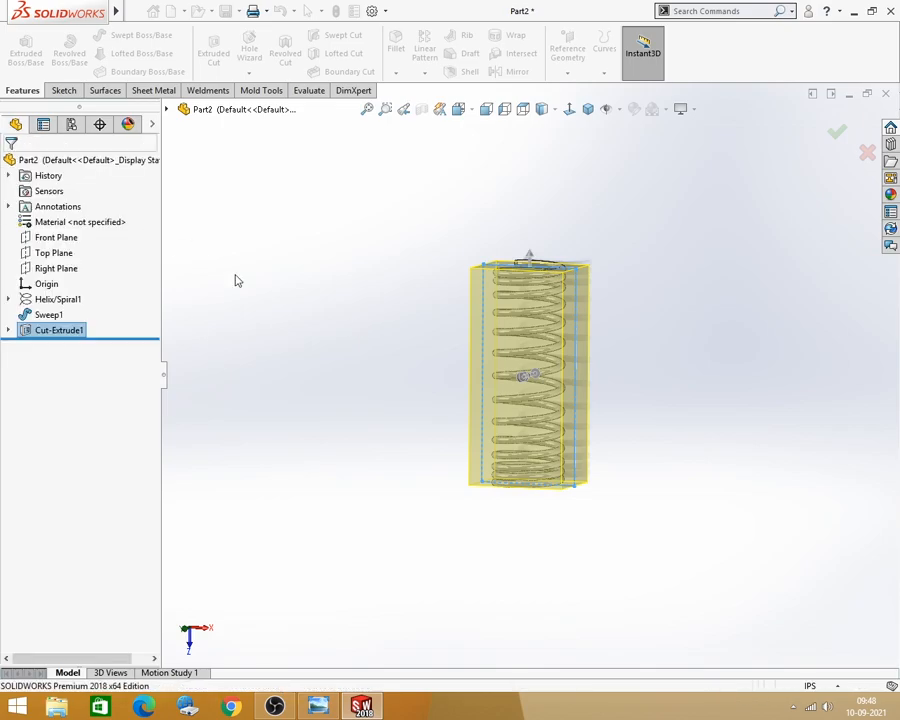
{"action": "left_click", "coordinate": [444, 287]}
Step: Inspect the trimmed spring in isometric view and compare it with the reference drawing EX-14.jpg
{"action": "middle_click_drag", "start_coordinate": [444, 287], "coordinate": [438, 327]}
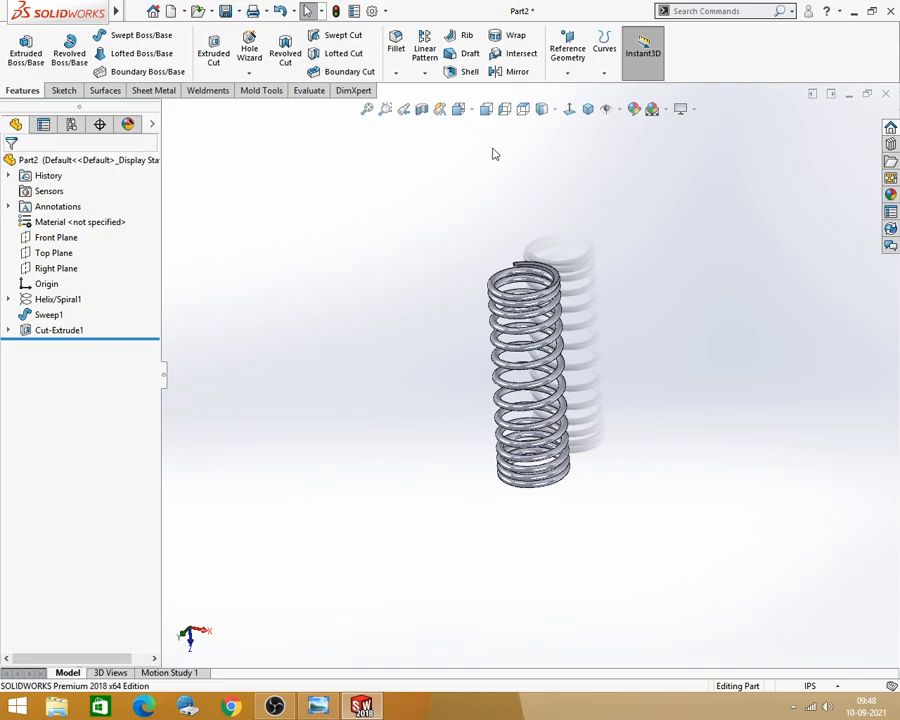
{"action": "left_click", "coordinate": [587, 109]}
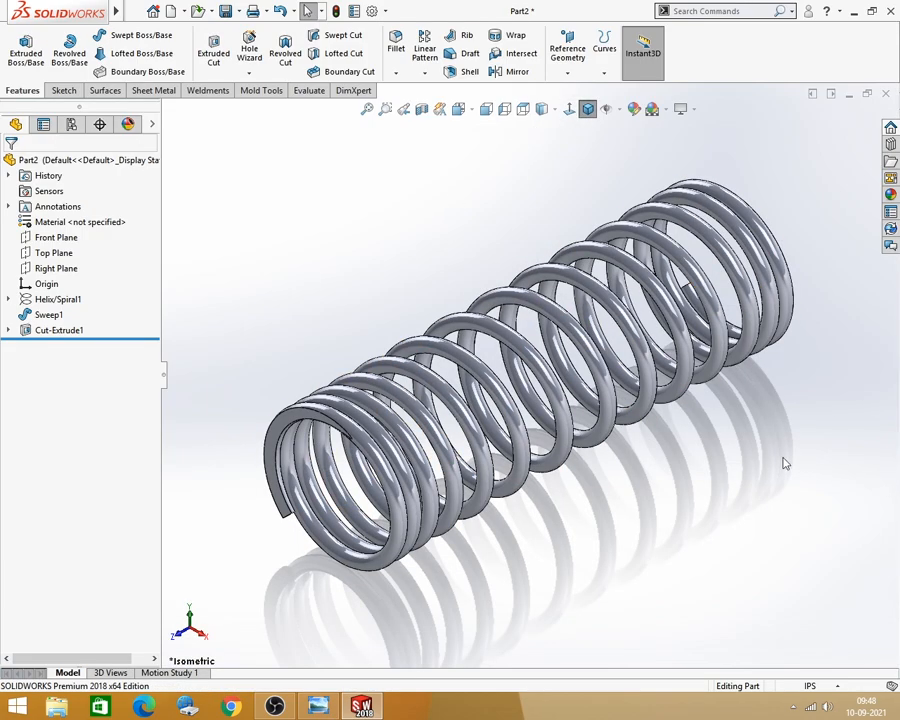
{"action": "scroll", "coordinate": [670, 457], "scroll_direction": "up", "scroll_amount": 1}
{"action": "scroll", "coordinate": [600, 362], "scroll_direction": "down", "scroll_amount": 1}
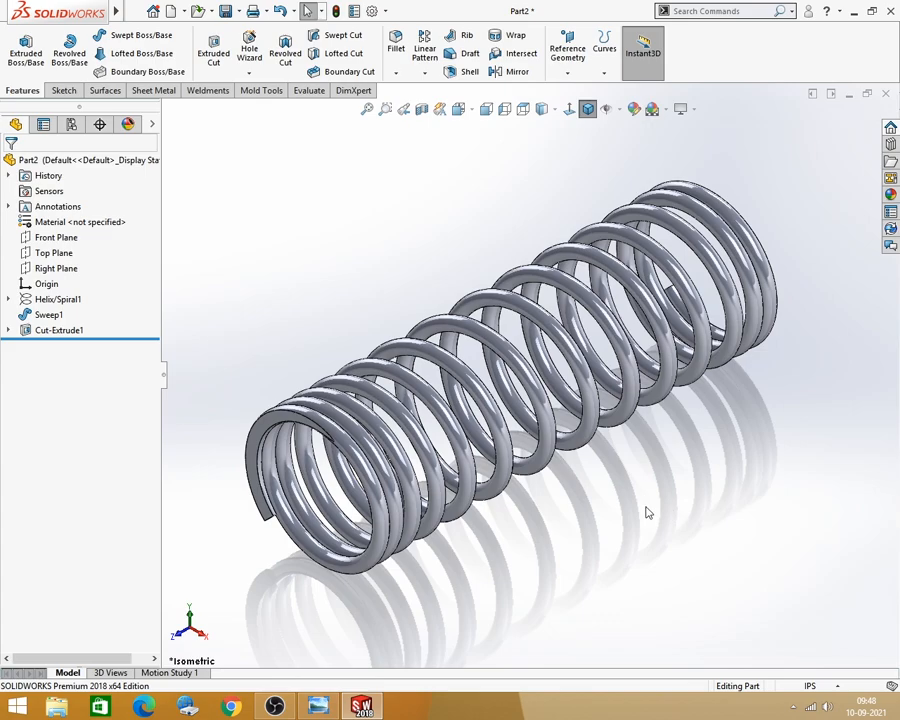
{"action": "left_click", "coordinate": [318, 706]}
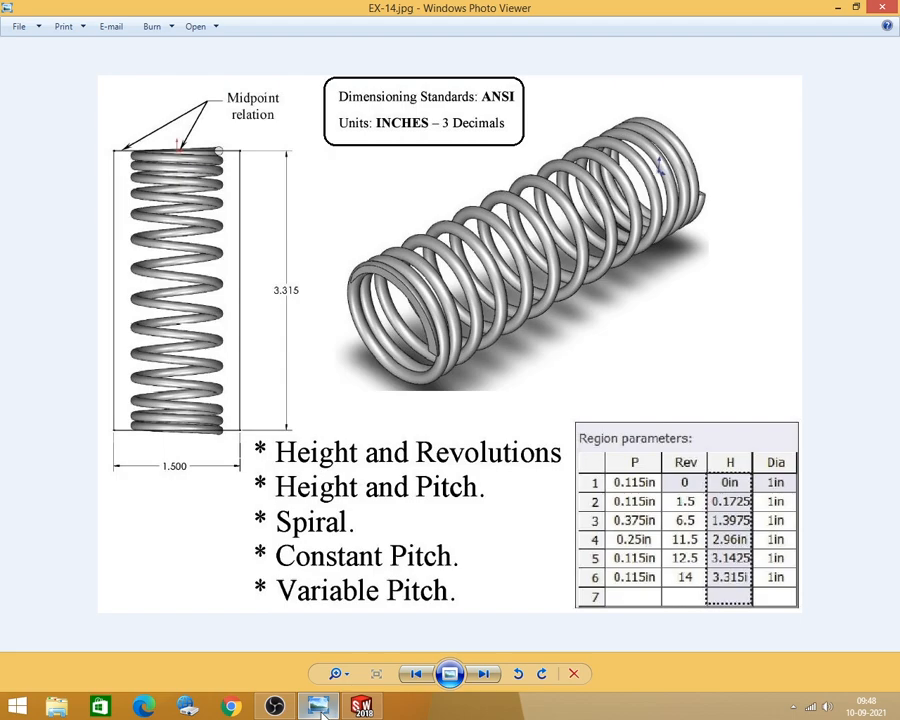
{"action": "left_click", "coordinate": [318, 710]}
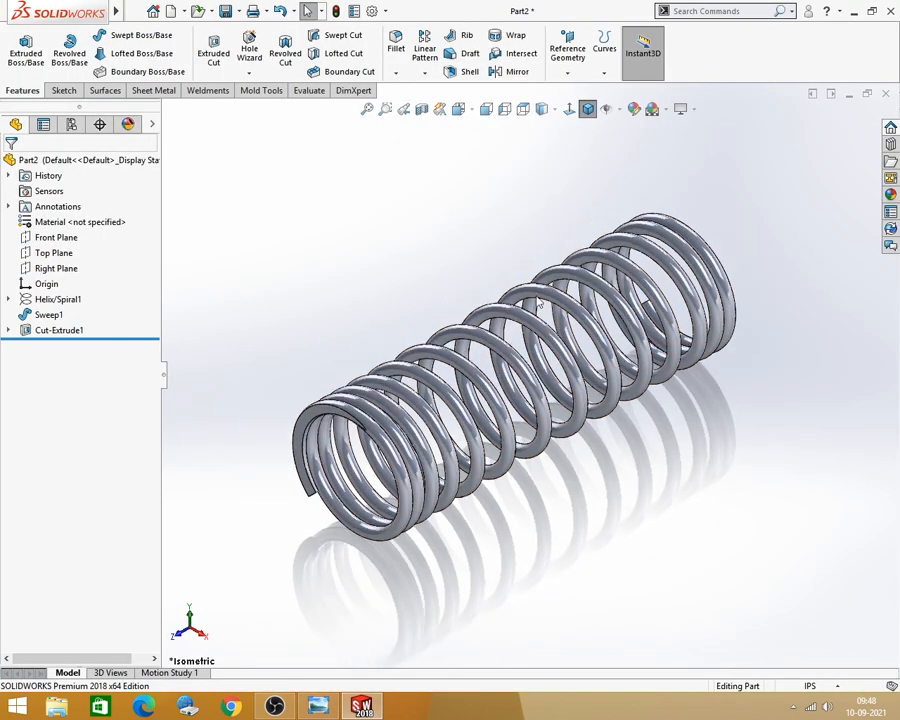
{"action": "scroll", "coordinate": [544, 344], "scroll_direction": "up", "scroll_amount": 2}
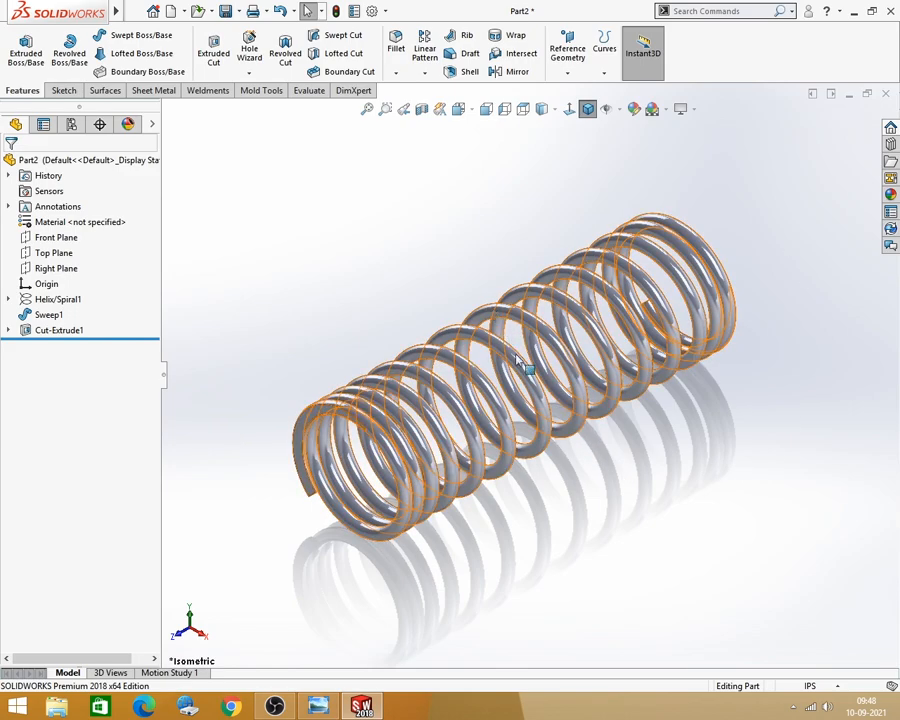
{"action": "scroll", "coordinate": [534, 472], "scroll_direction": "down", "scroll_amount": 2}
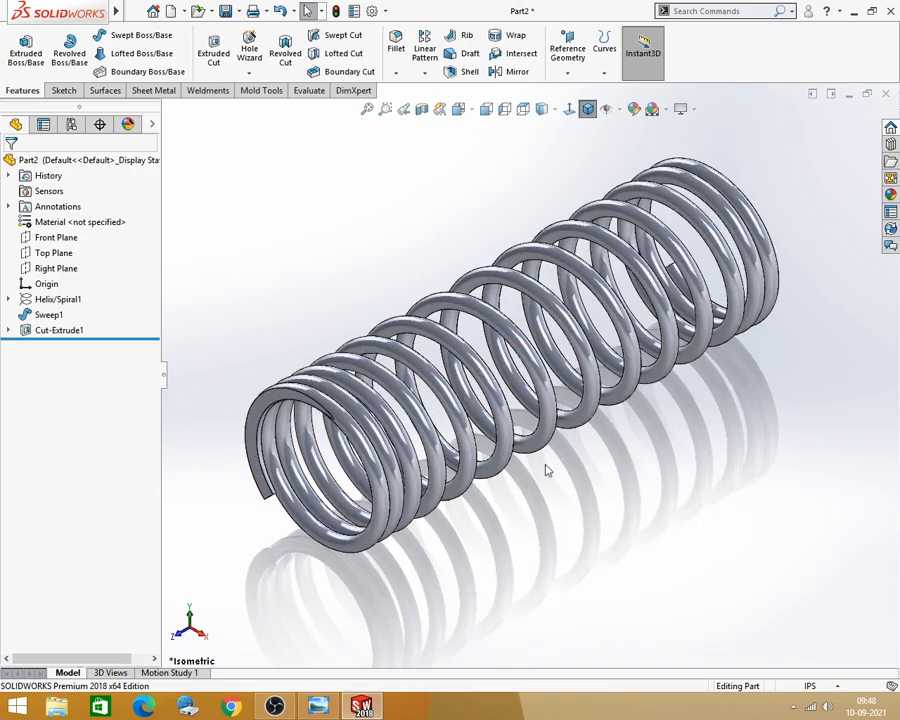